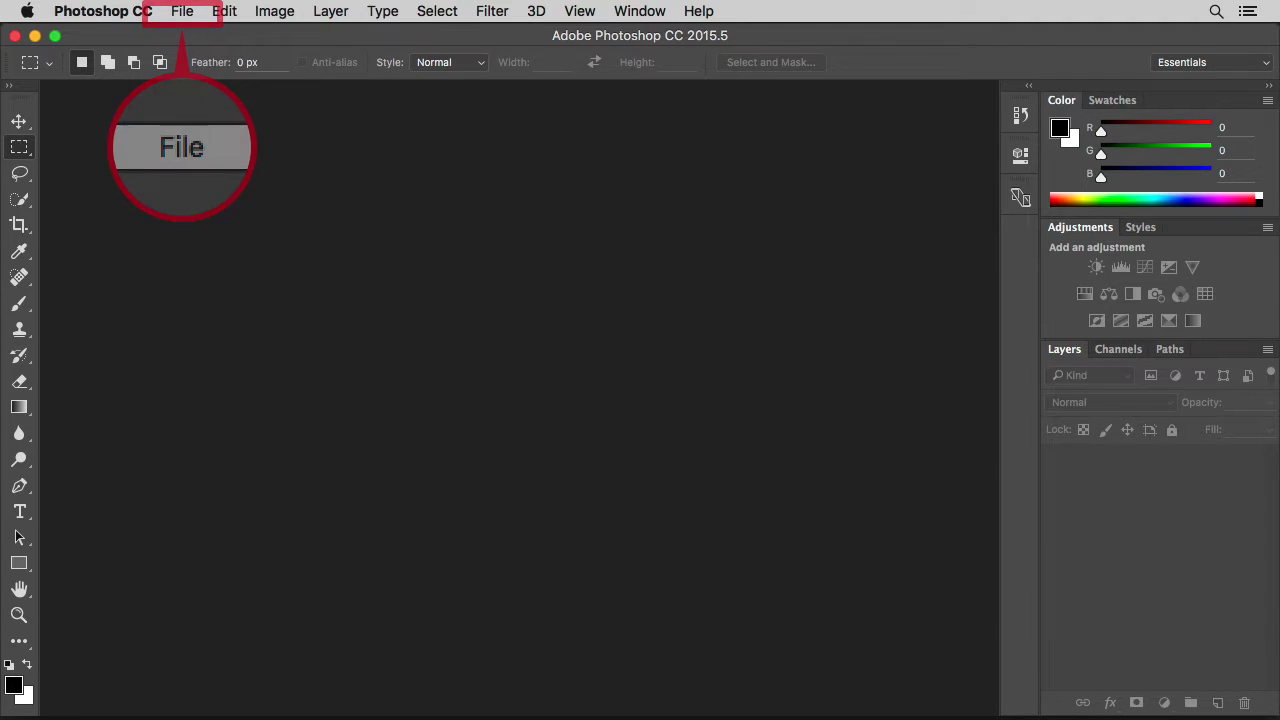
# - Create a blank 512 × 512 pixel document with a white background from File > New
pyautogui.click(182, 12)
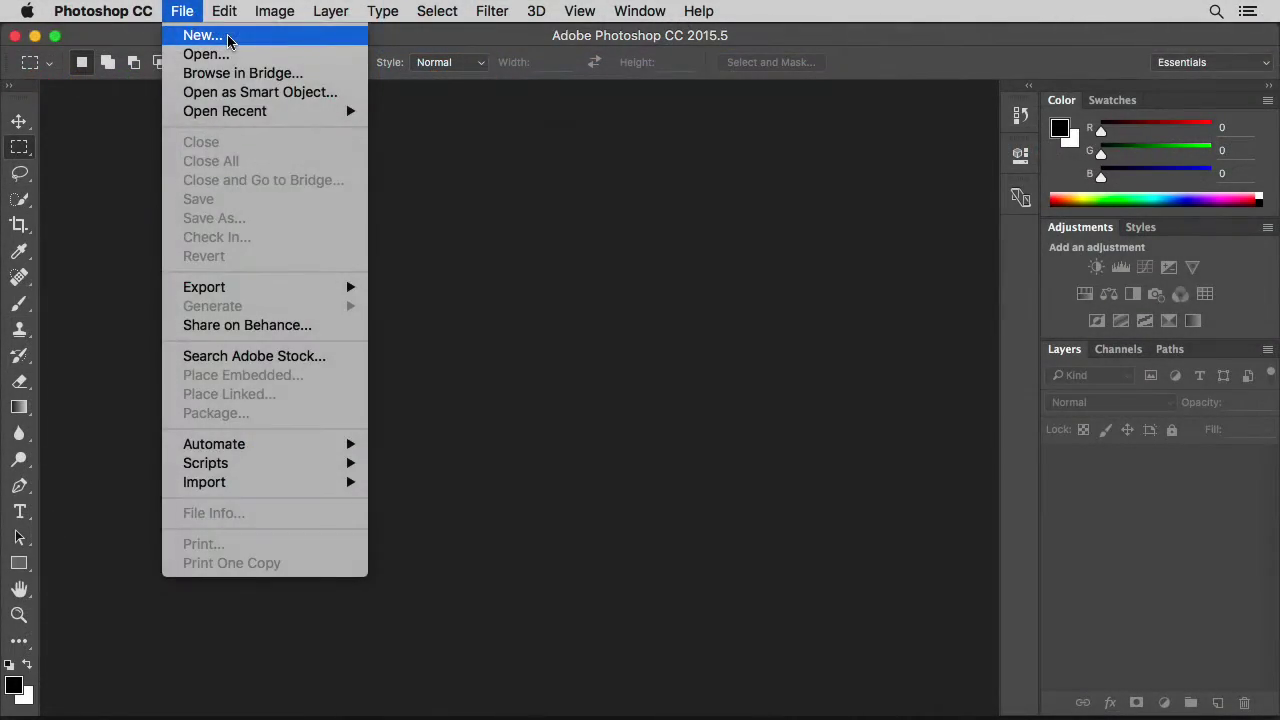
pyautogui.click(212, 34)
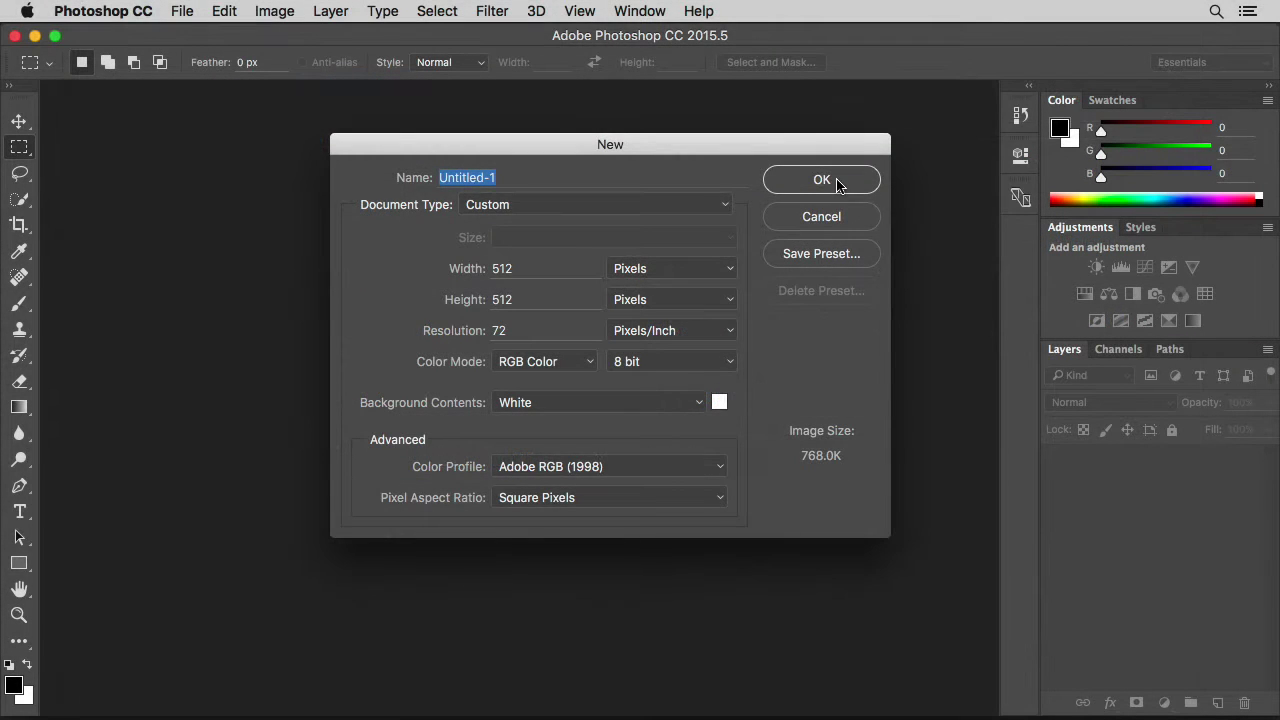
pyautogui.click(840, 183)
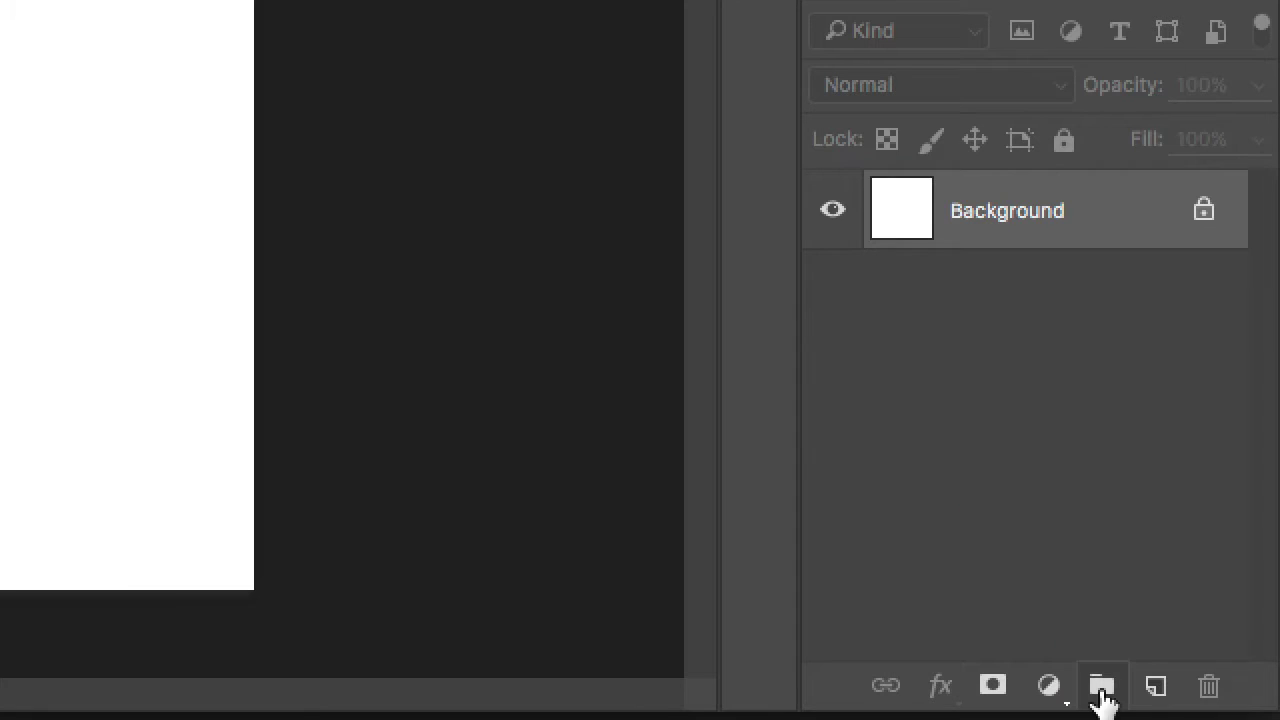
# - Add Group 1 containing a new empty Layer 1 above the Background
pyautogui.click(1102, 690)
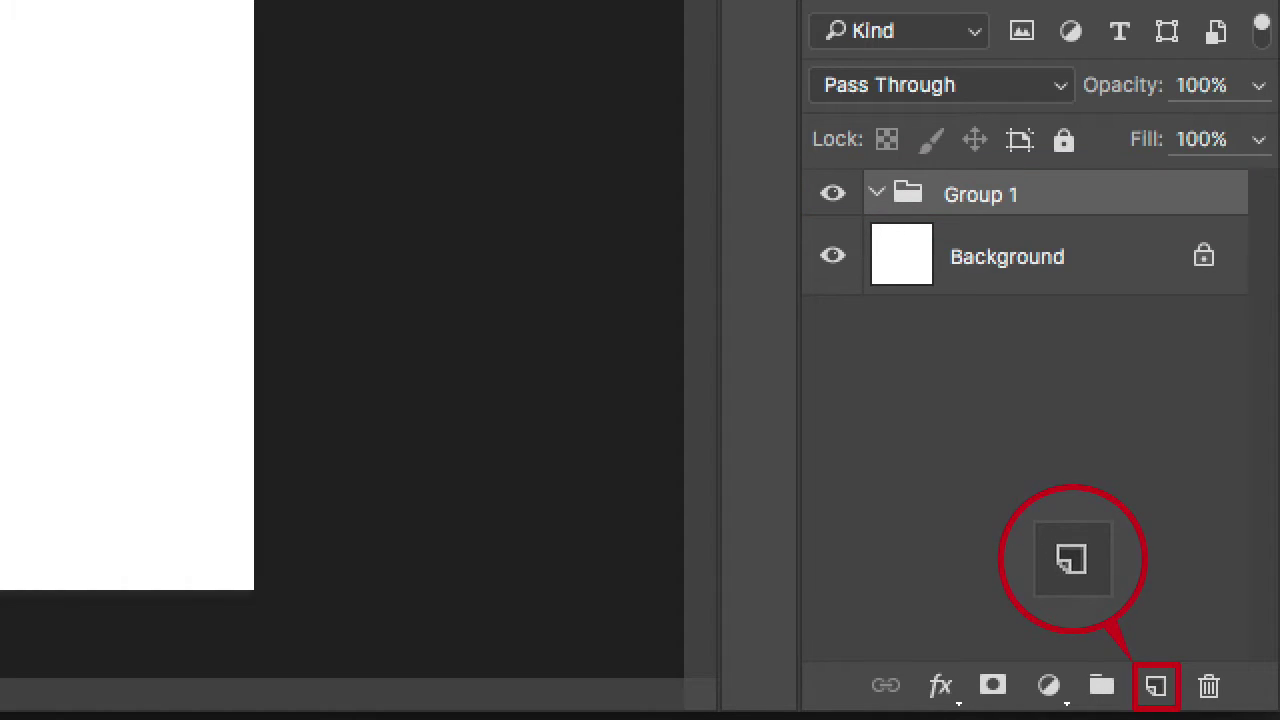
pyautogui.click(1155, 688)
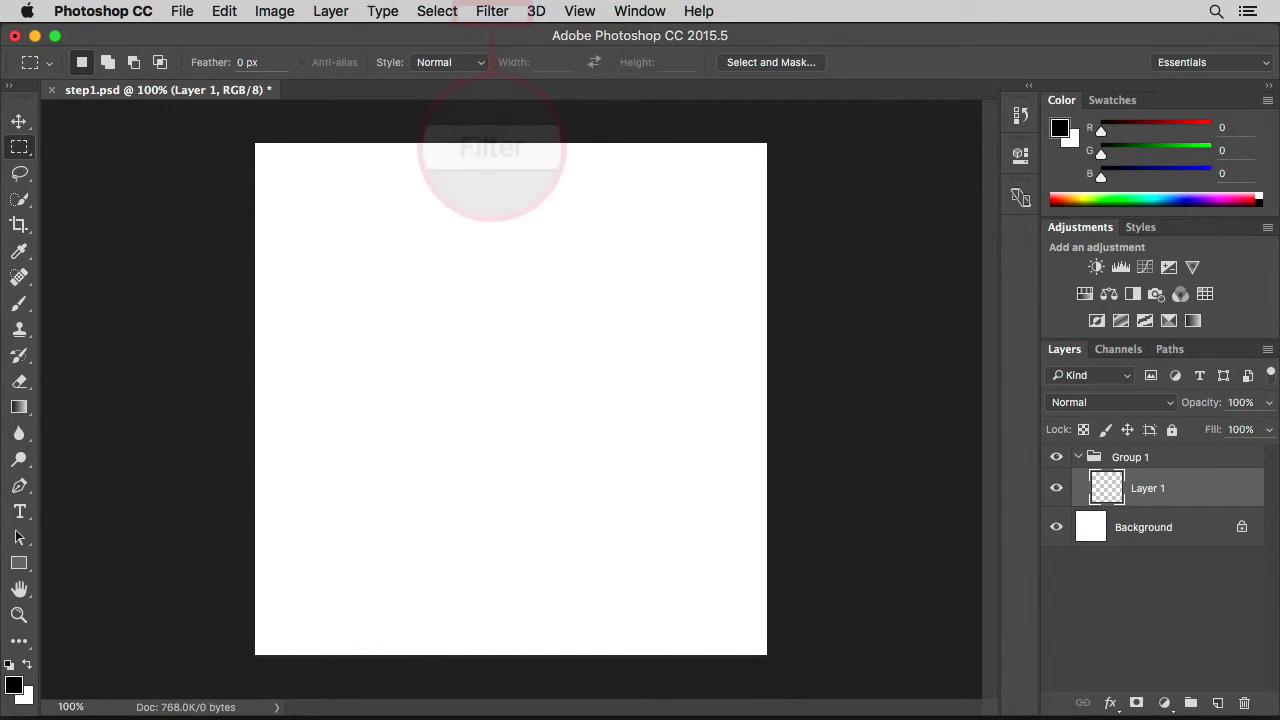
pyautogui.click(492, 11)
pyautogui.moveTo(511, 344)
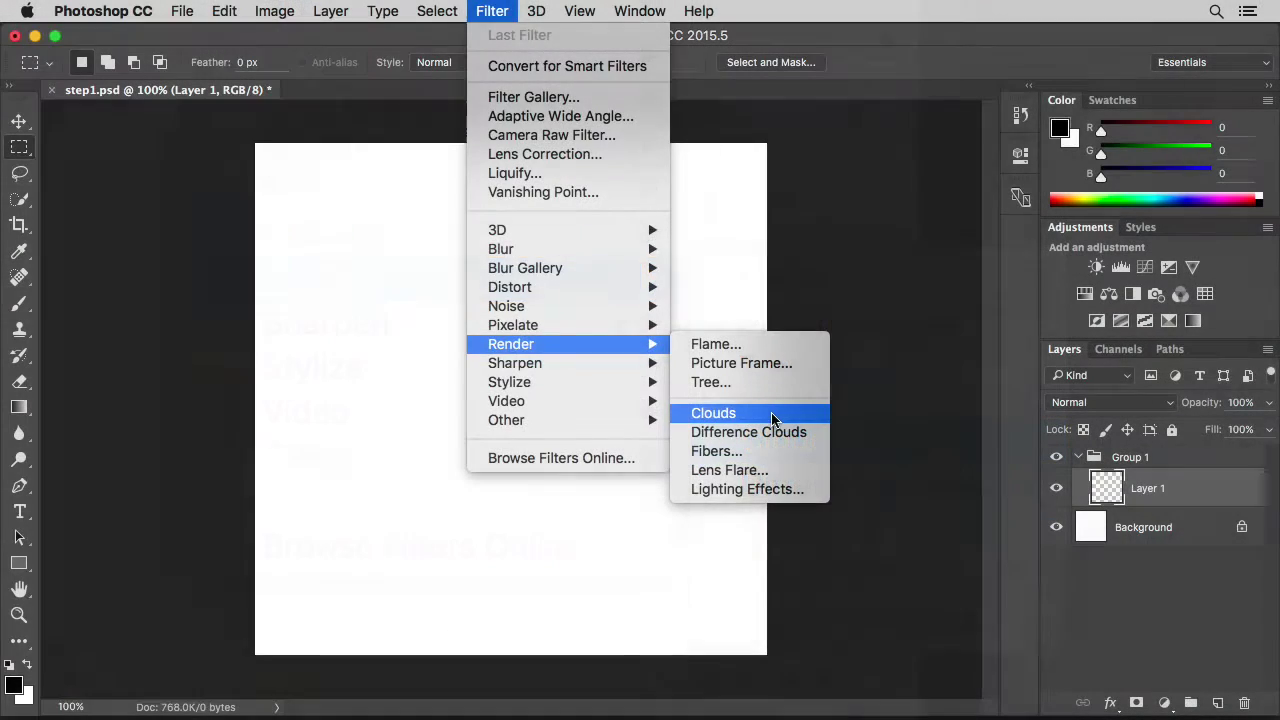
# - Render grey Clouds on Layer 1 and convert it for Smart Filters
pyautogui.click(740, 411)
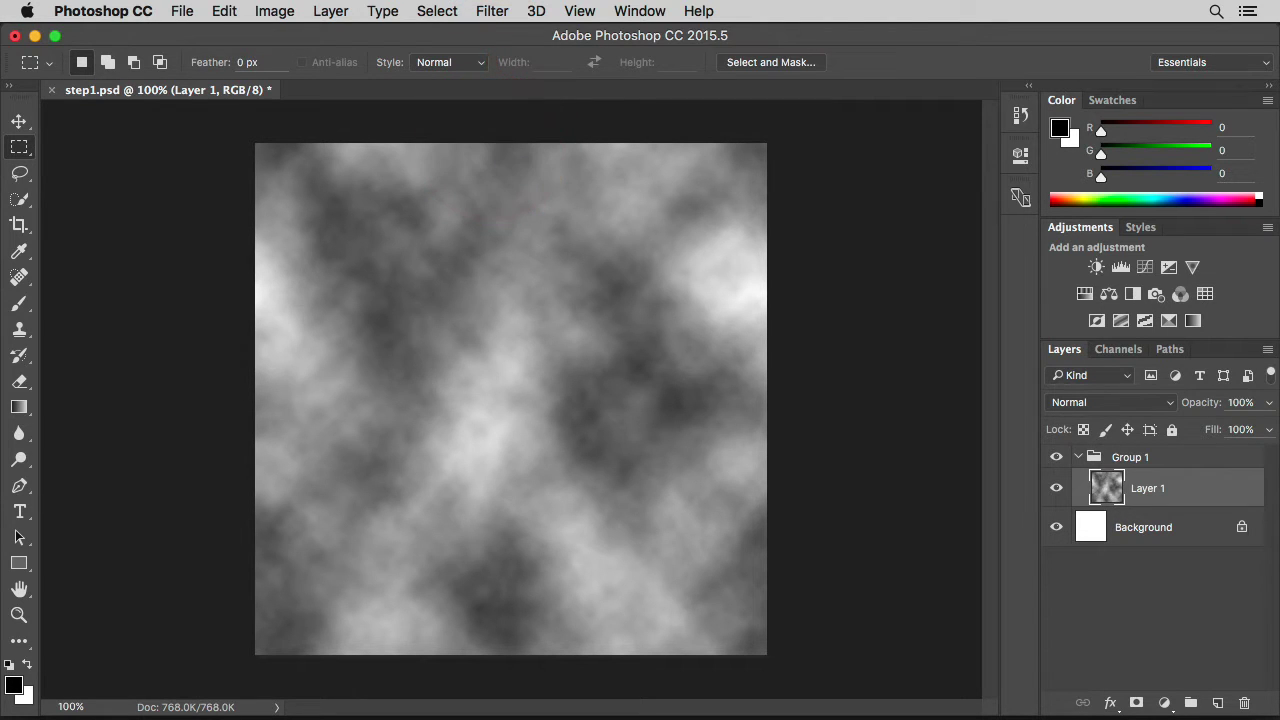
pyautogui.click(492, 12)
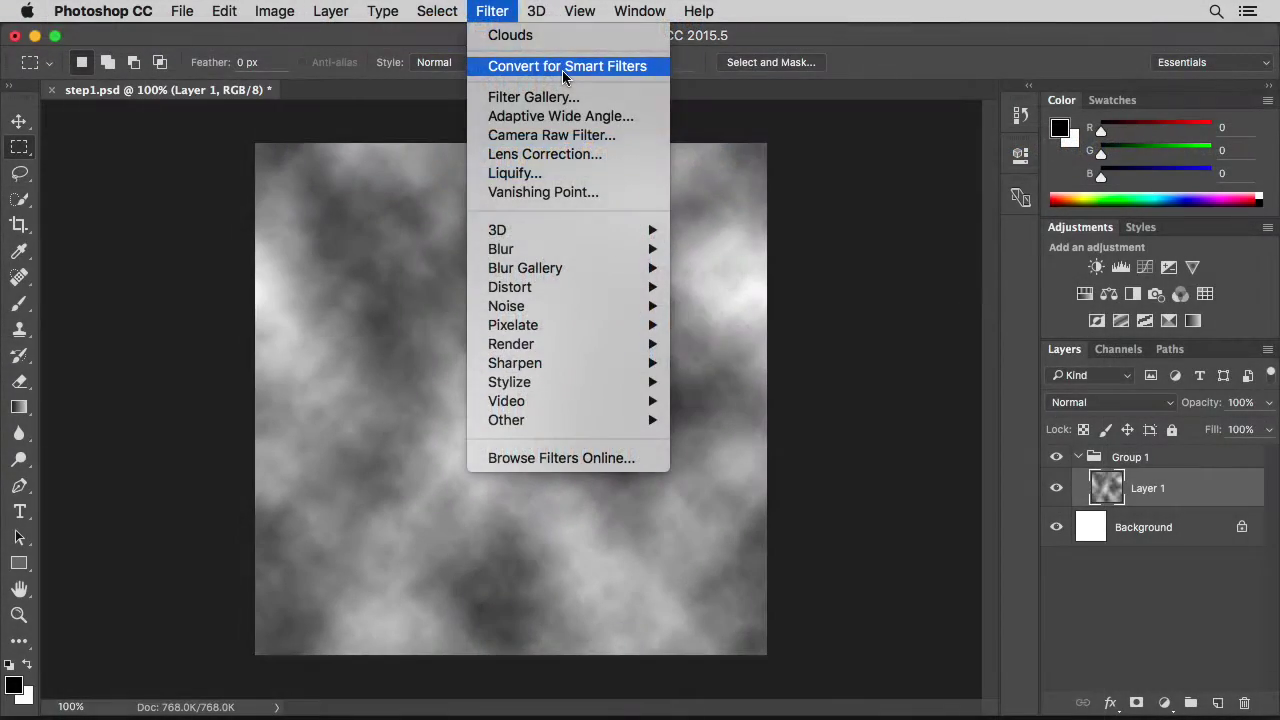
pyautogui.click(565, 66)
pyautogui.press('Return')
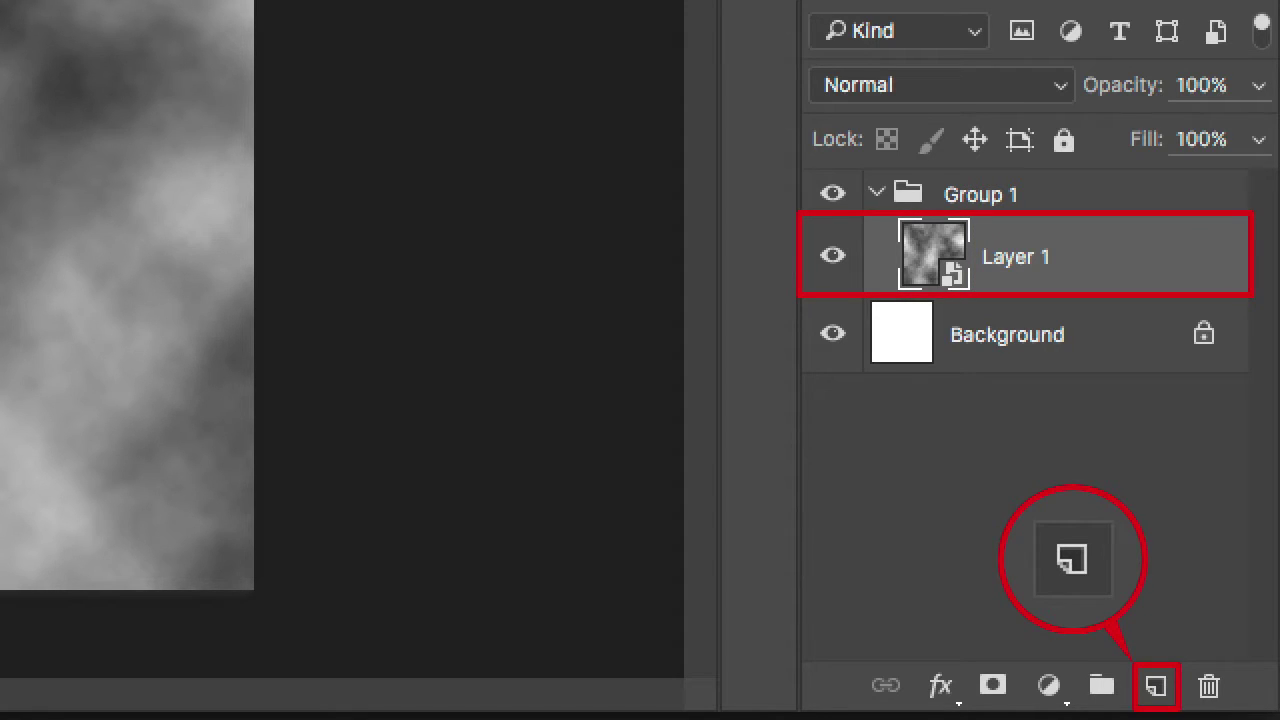
# - Duplicate Layer 1 and apply a Grainy Dots Mezzotint filter to Layer 1 copy
pyautogui.moveTo(1012, 262); pyautogui.dragTo(1156, 686)
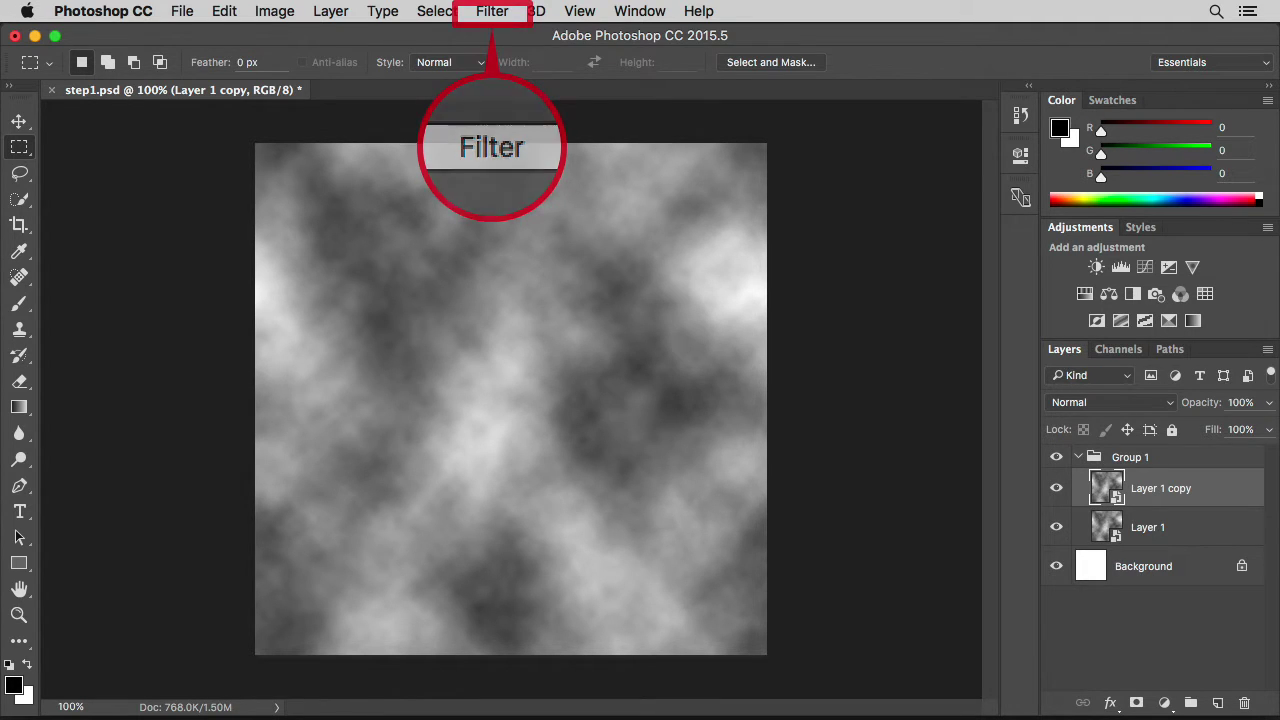
pyautogui.click(491, 14)
pyautogui.moveTo(512, 325)
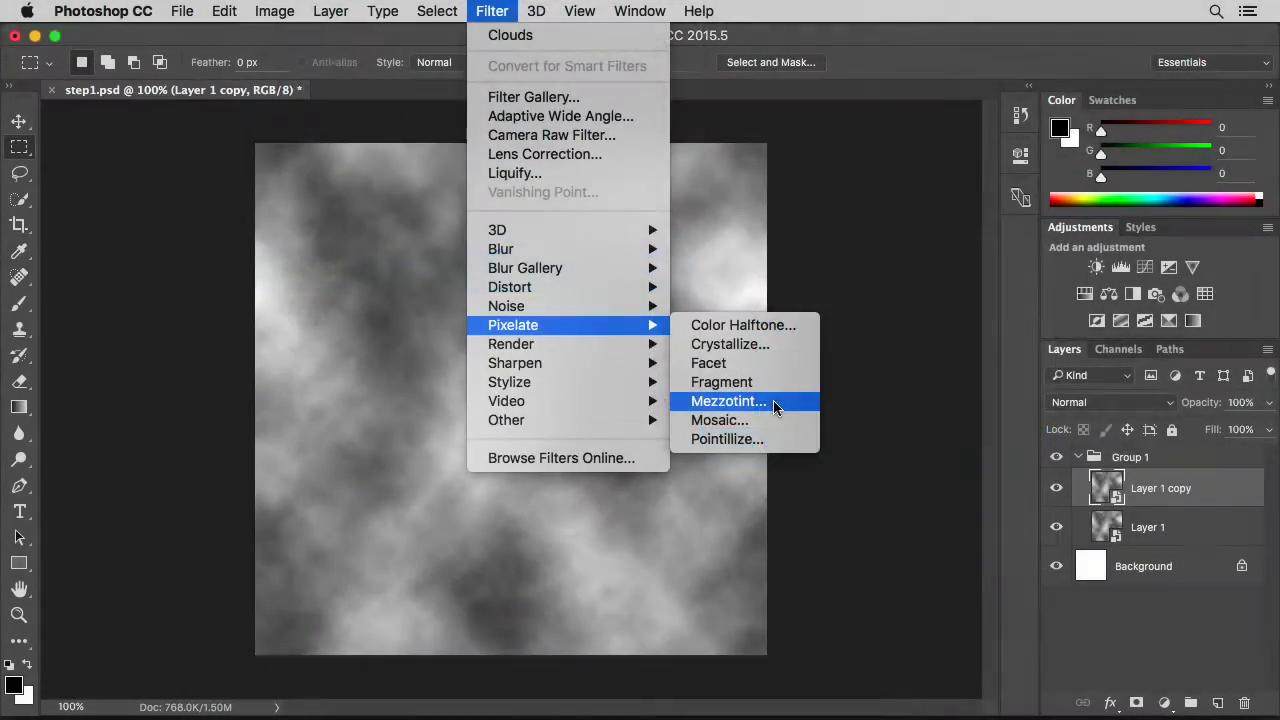
pyautogui.click(773, 400)
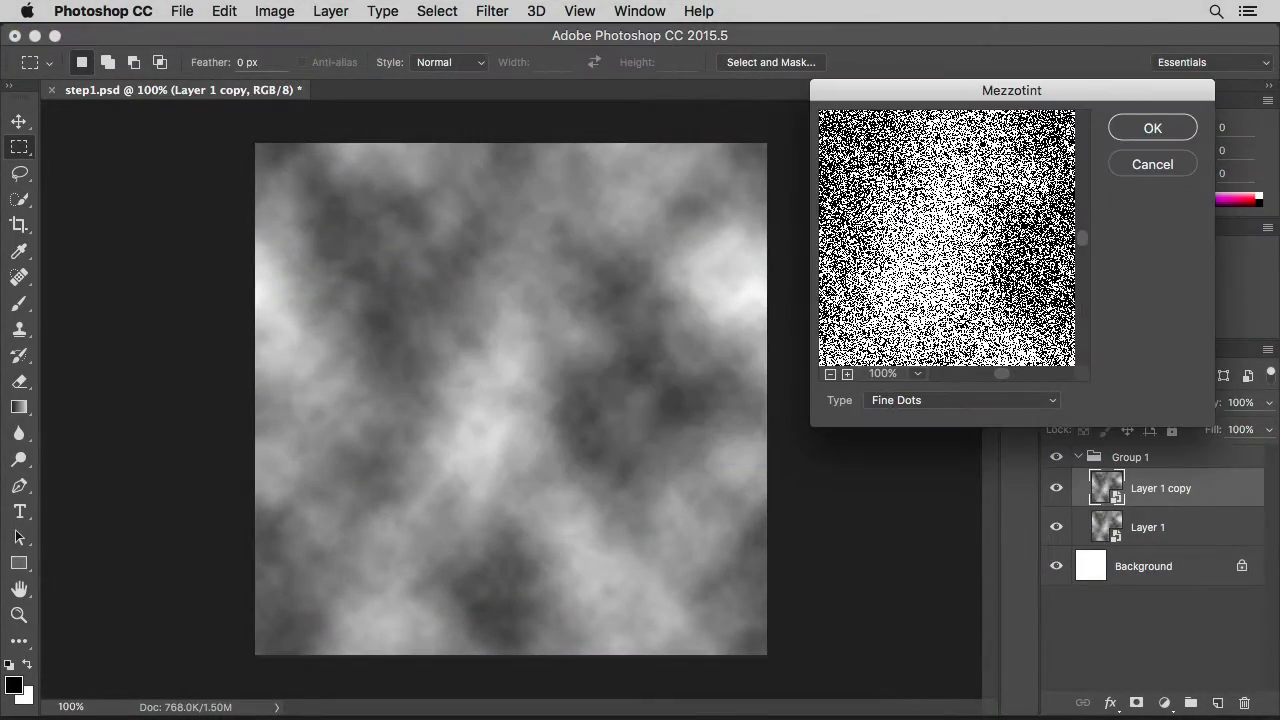
pyautogui.click(1051, 398)
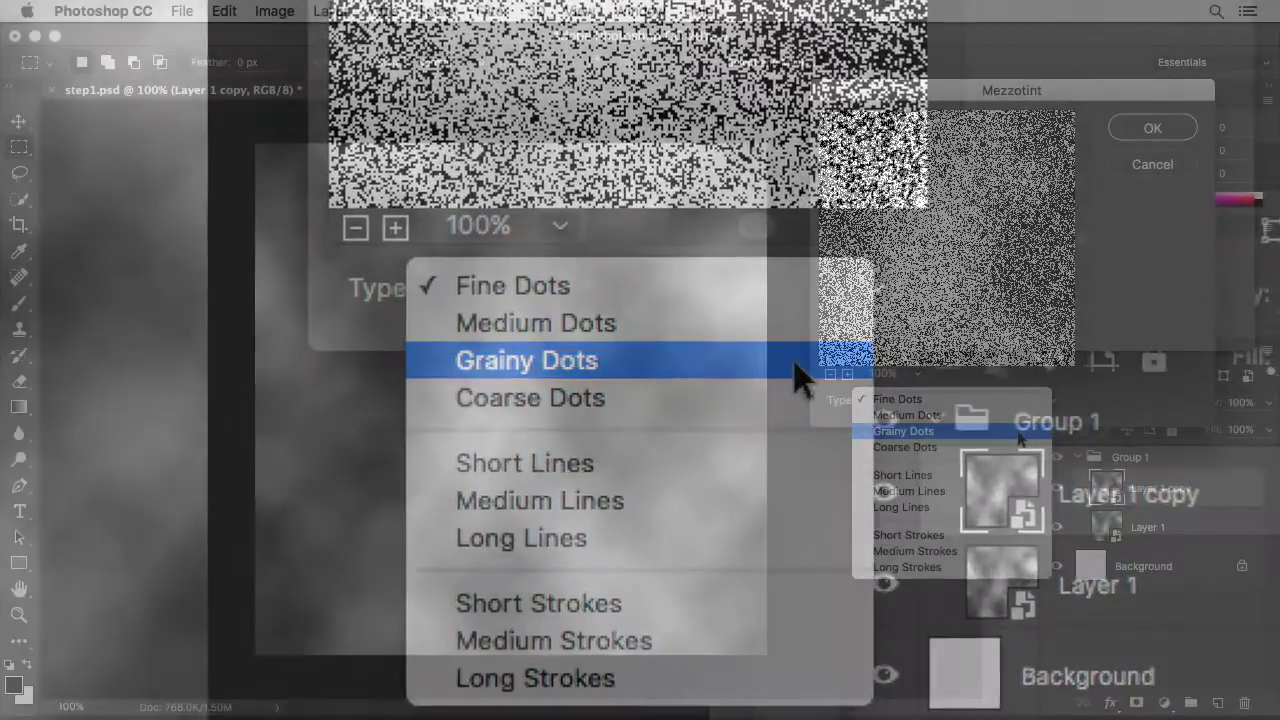
pyautogui.click(1017, 430)
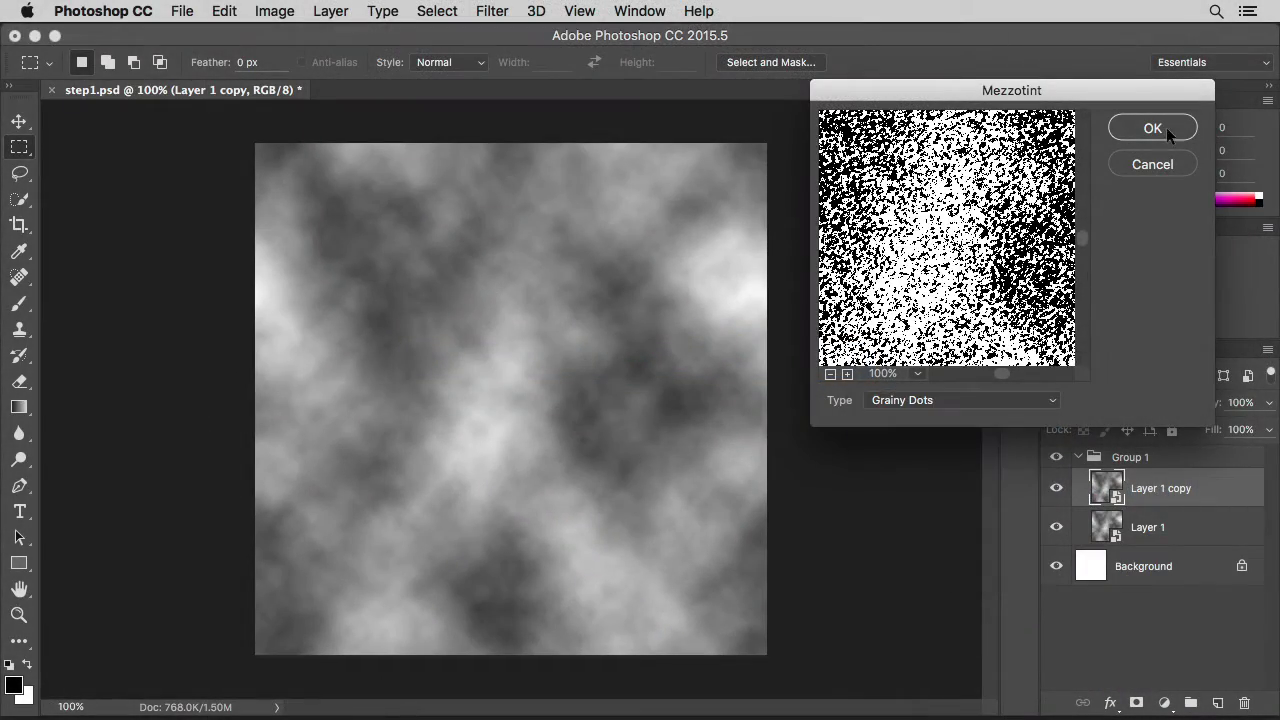
pyautogui.click(1166, 127)
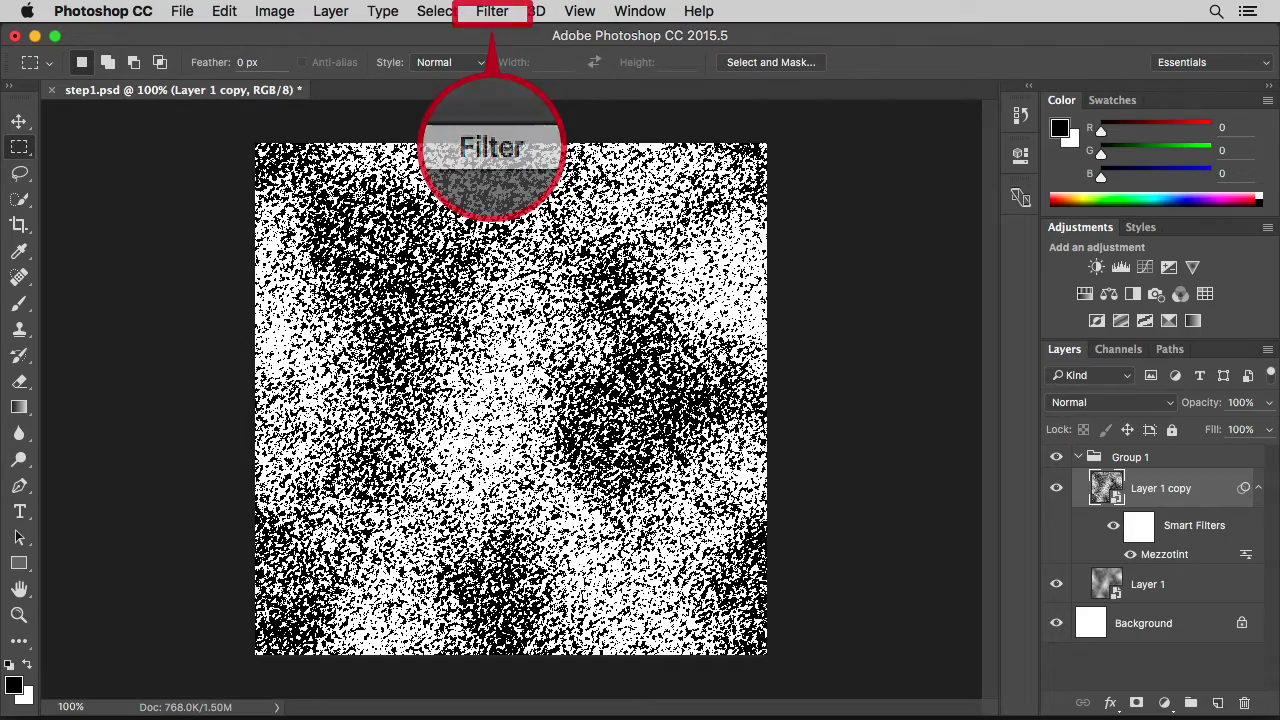
# - Add Gaussian noise at amount 50 to Layer 1 copy
pyautogui.click(491, 12)
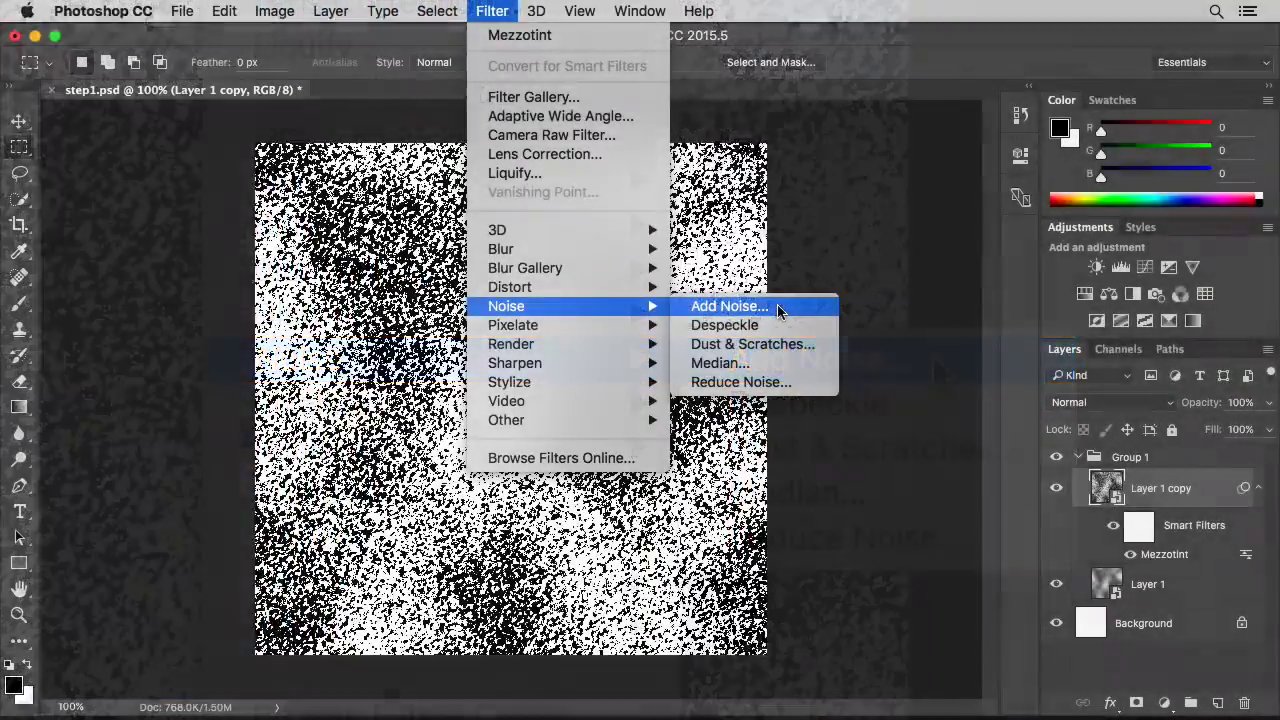
pyautogui.click(780, 303)
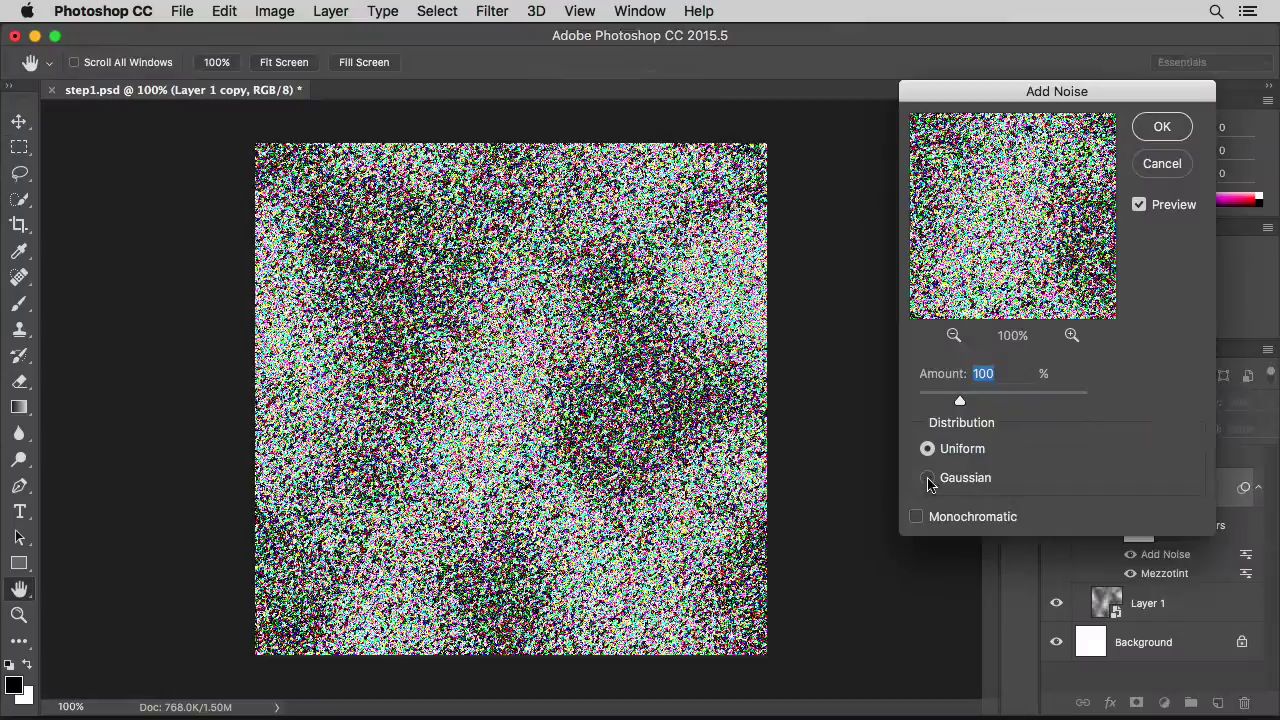
pyautogui.click(928, 480)
pyautogui.write('50')
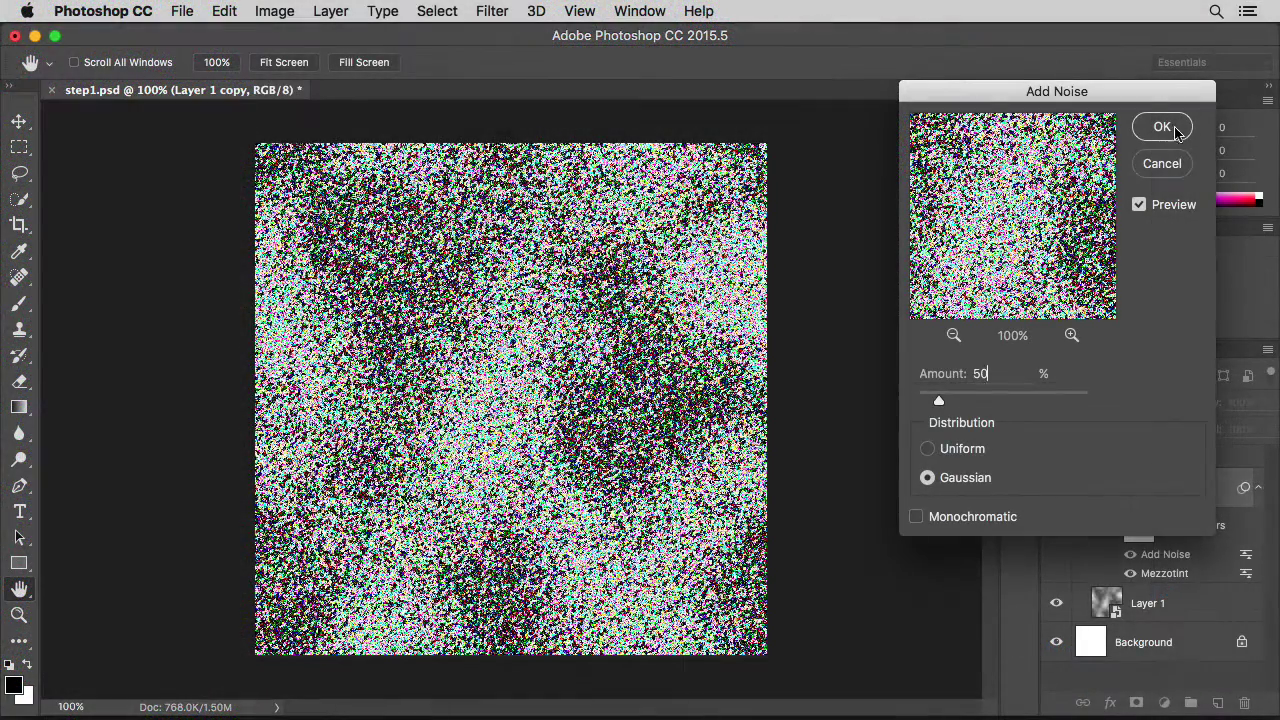
pyautogui.click(1162, 127)
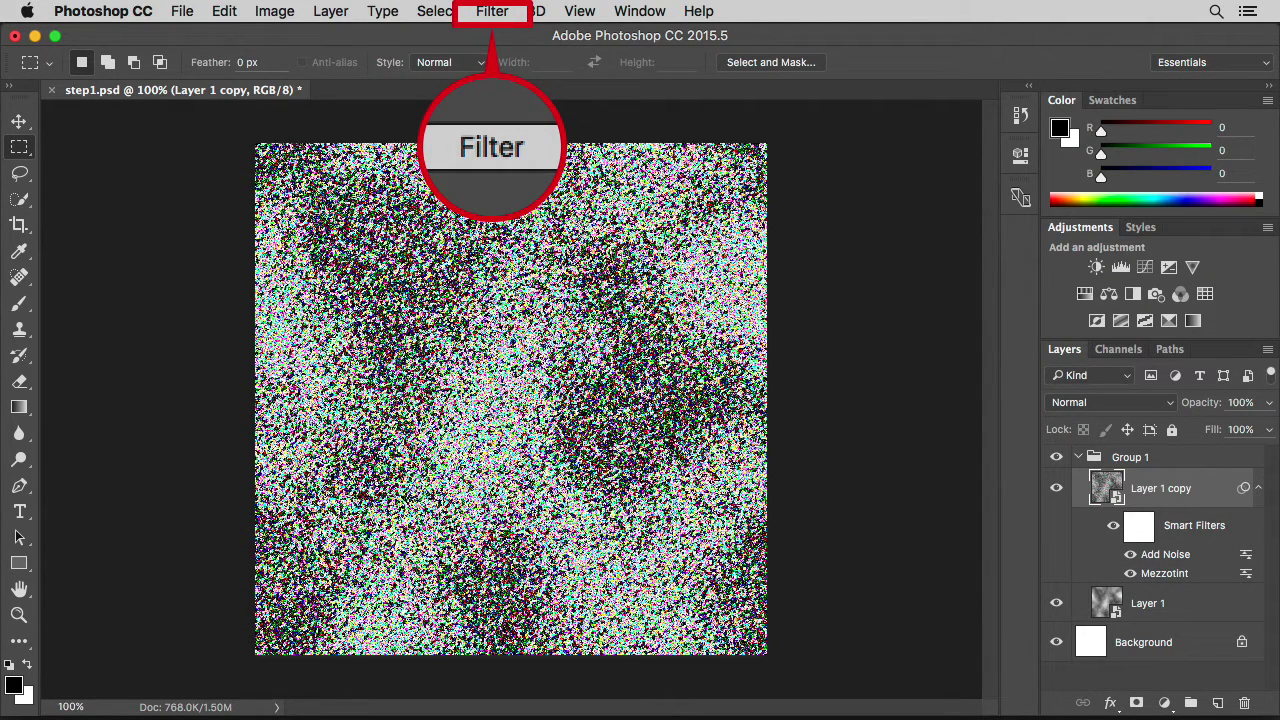
# - Apply a Gaussian Blur with a 0.5-pixel radius to Layer 1 copy
pyautogui.click(494, 12)
pyautogui.moveTo(475, 273)
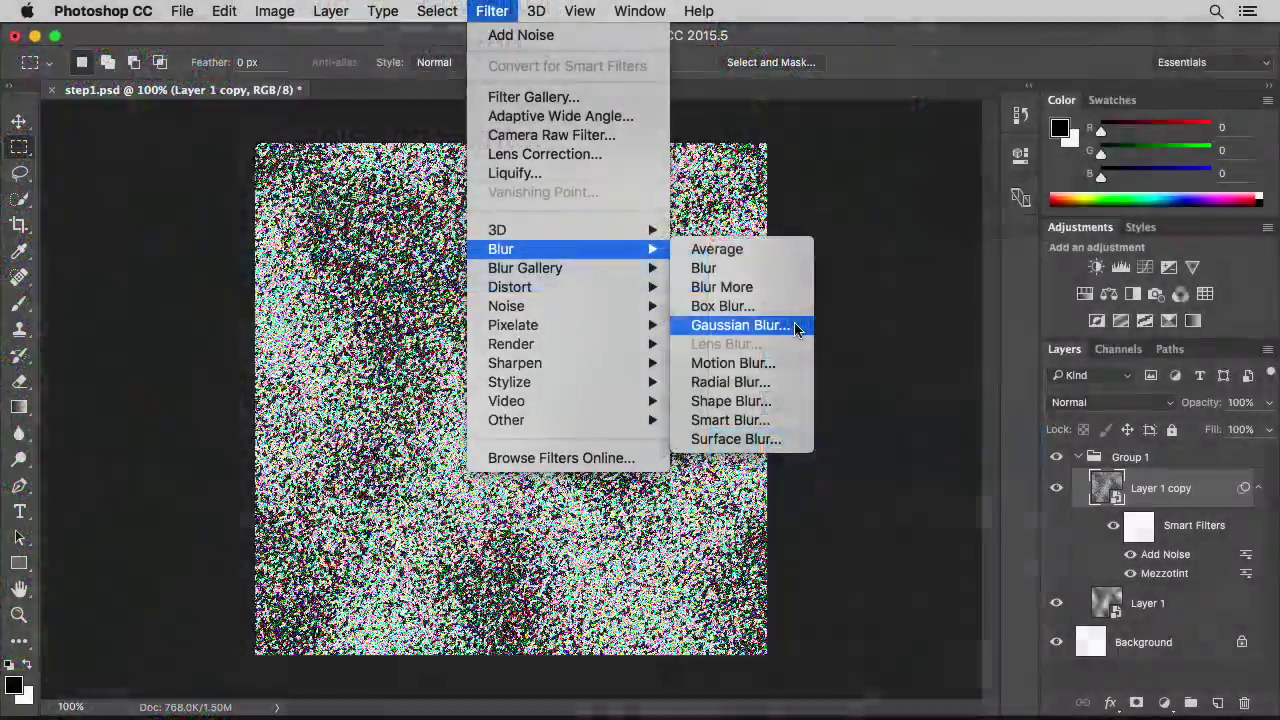
pyautogui.click(794, 322)
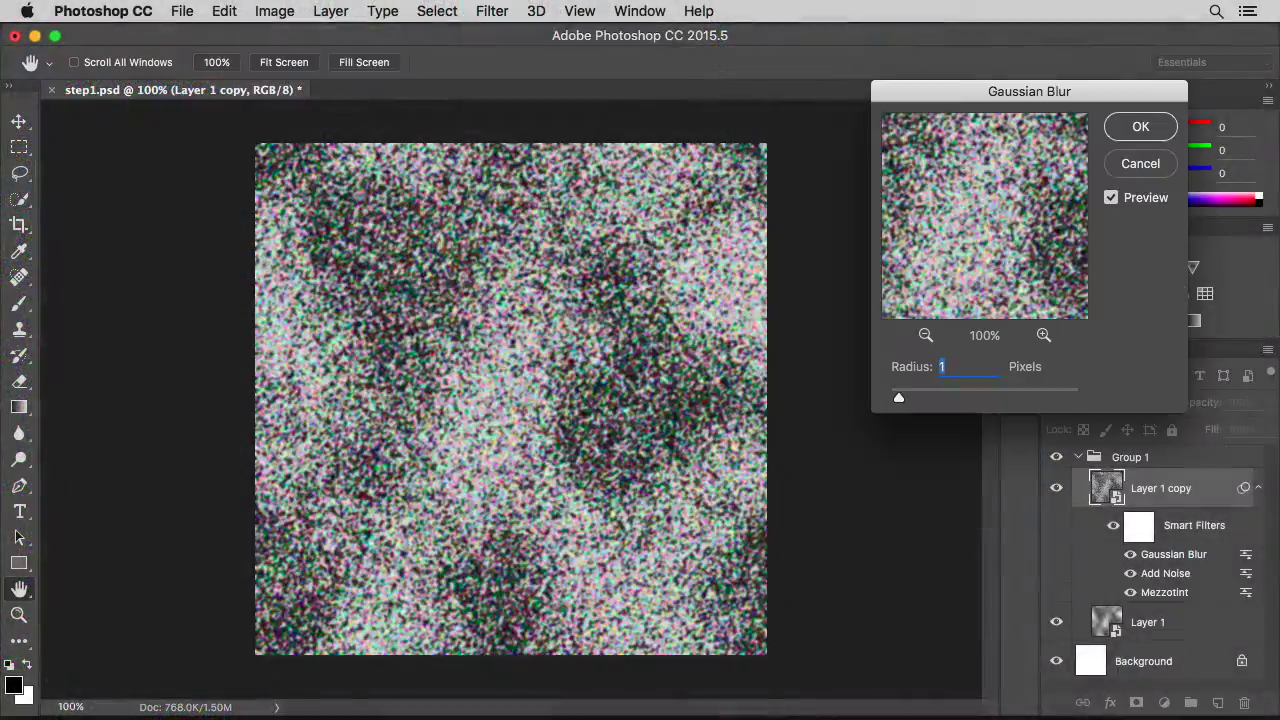
pyautogui.write('0.5')
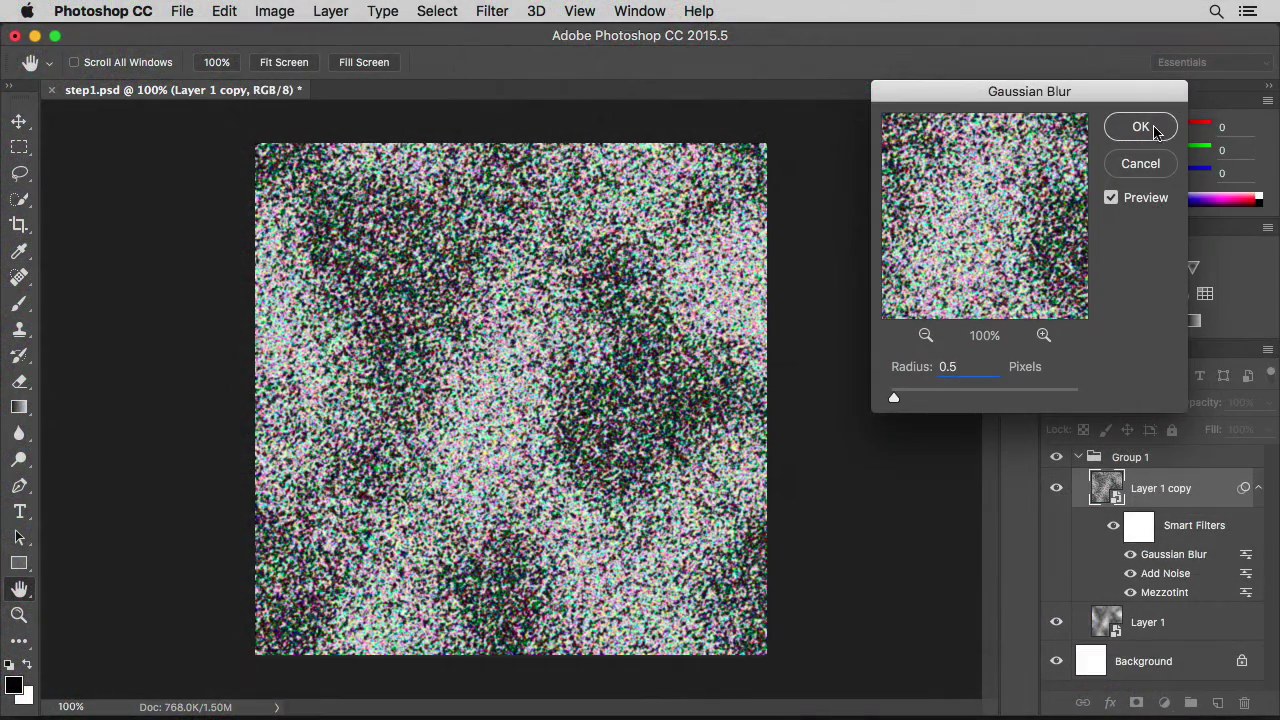
pyautogui.click(1149, 126)
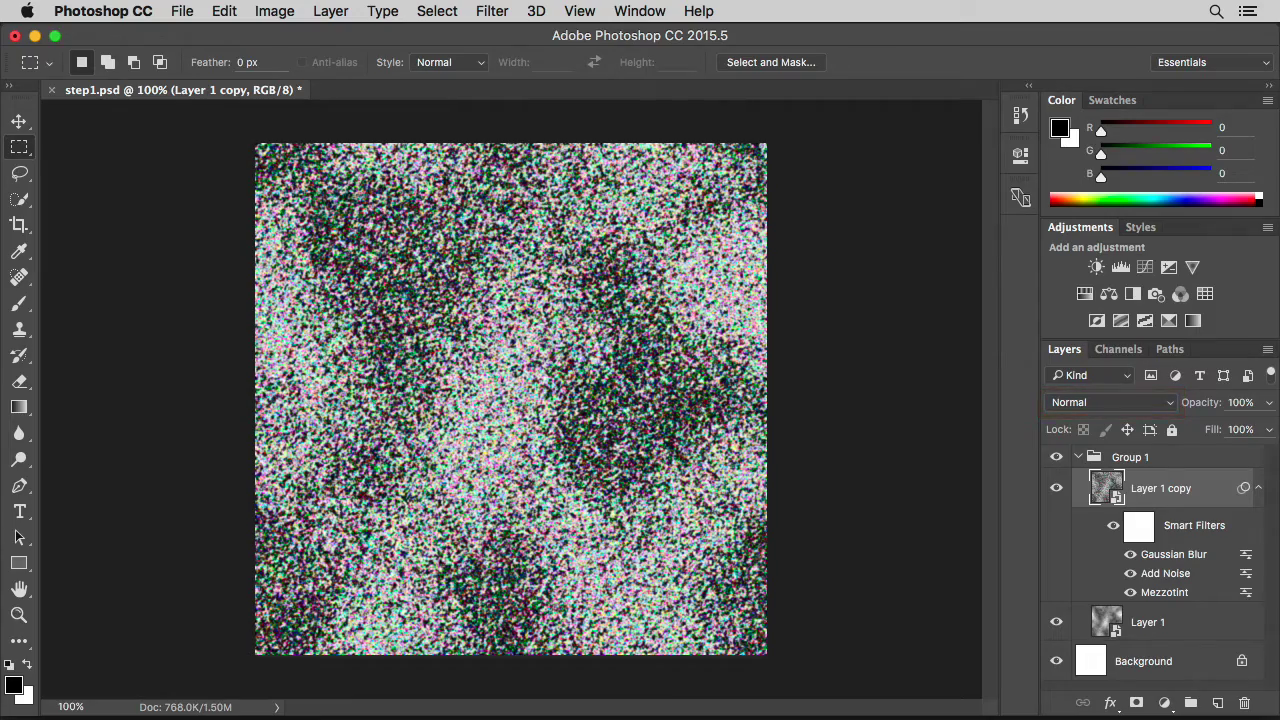
# - Blend Layer 1 copy in Soft Light mode over the clouds and collapse its filters
pyautogui.click(1110, 402)
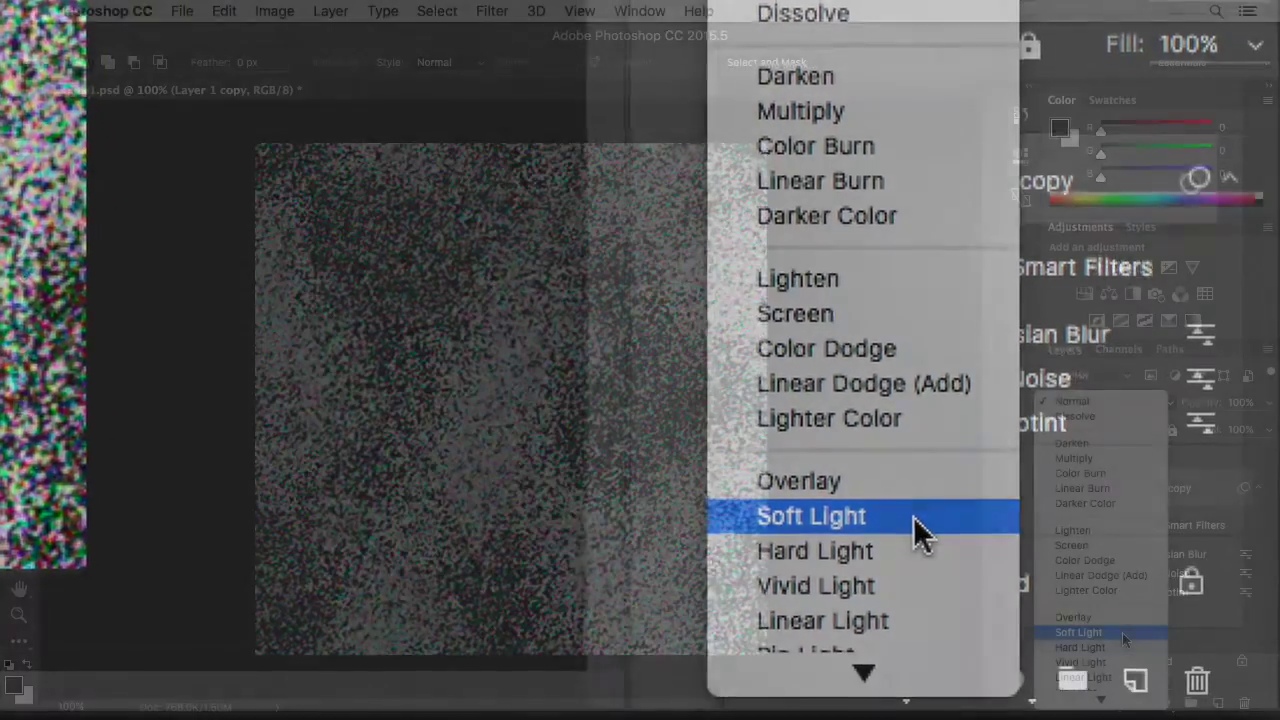
pyautogui.click(1122, 632)
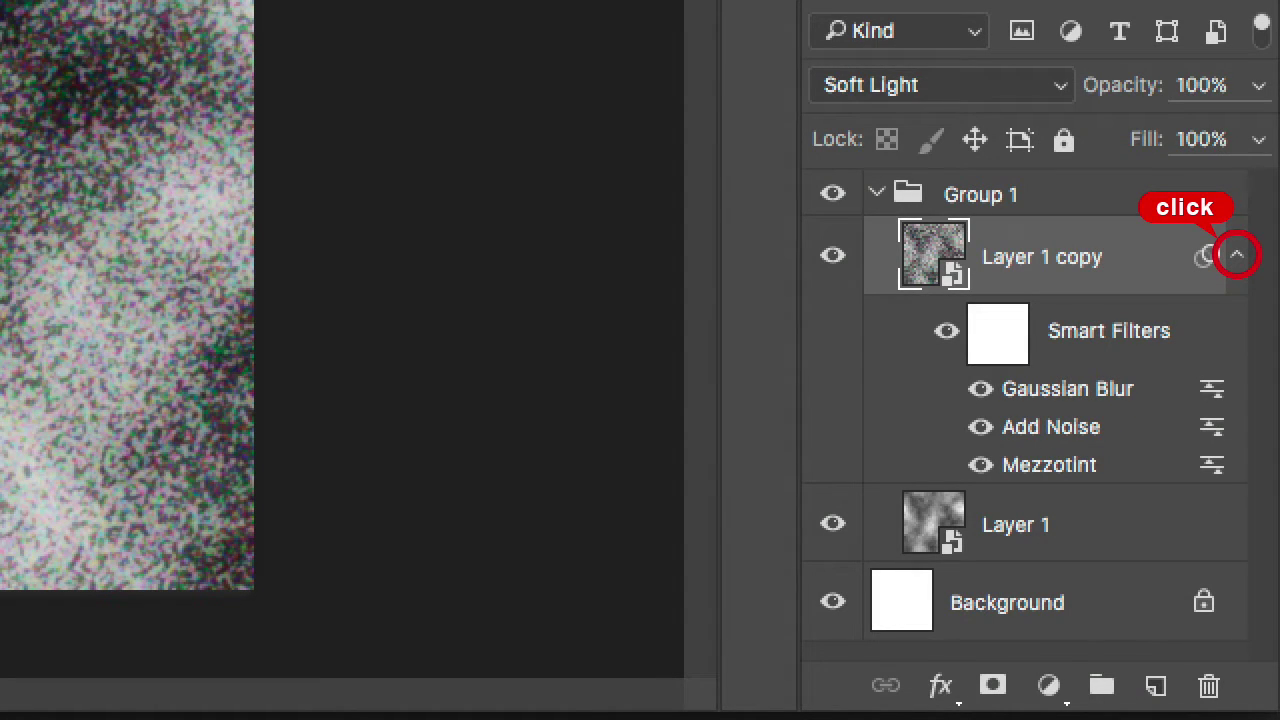
pyautogui.click(1237, 258)
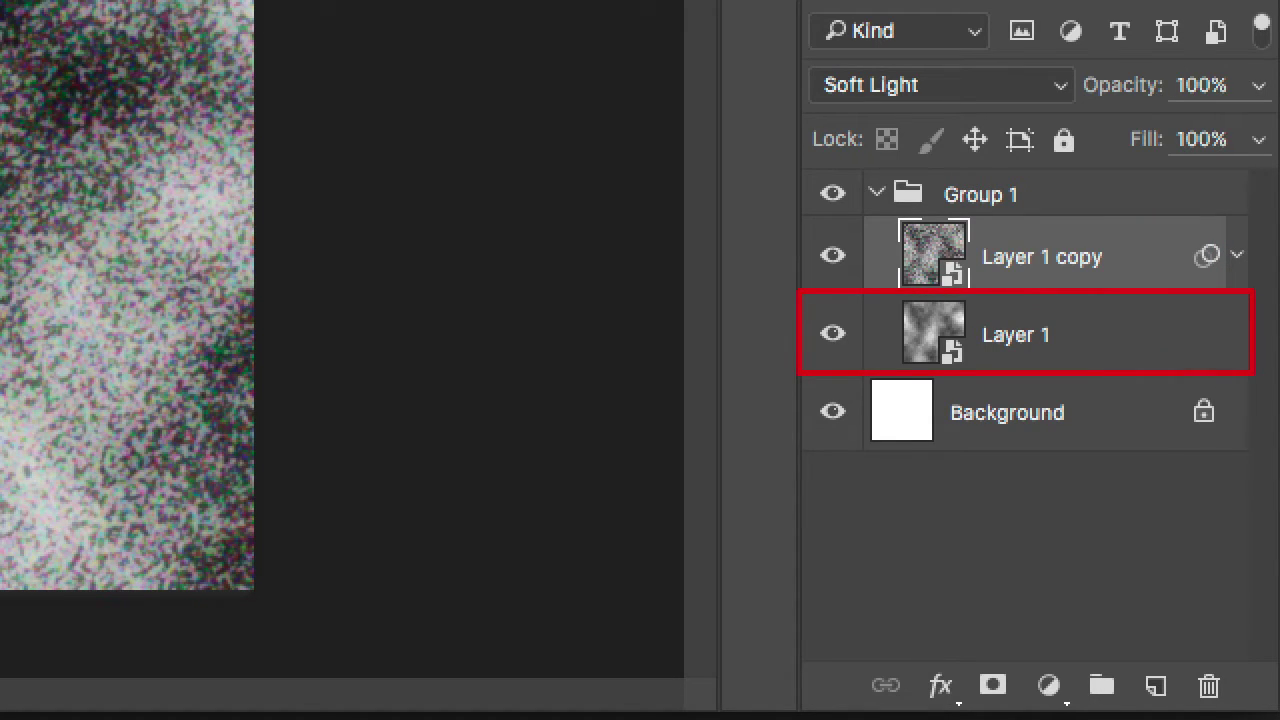
pyautogui.click(1065, 345)
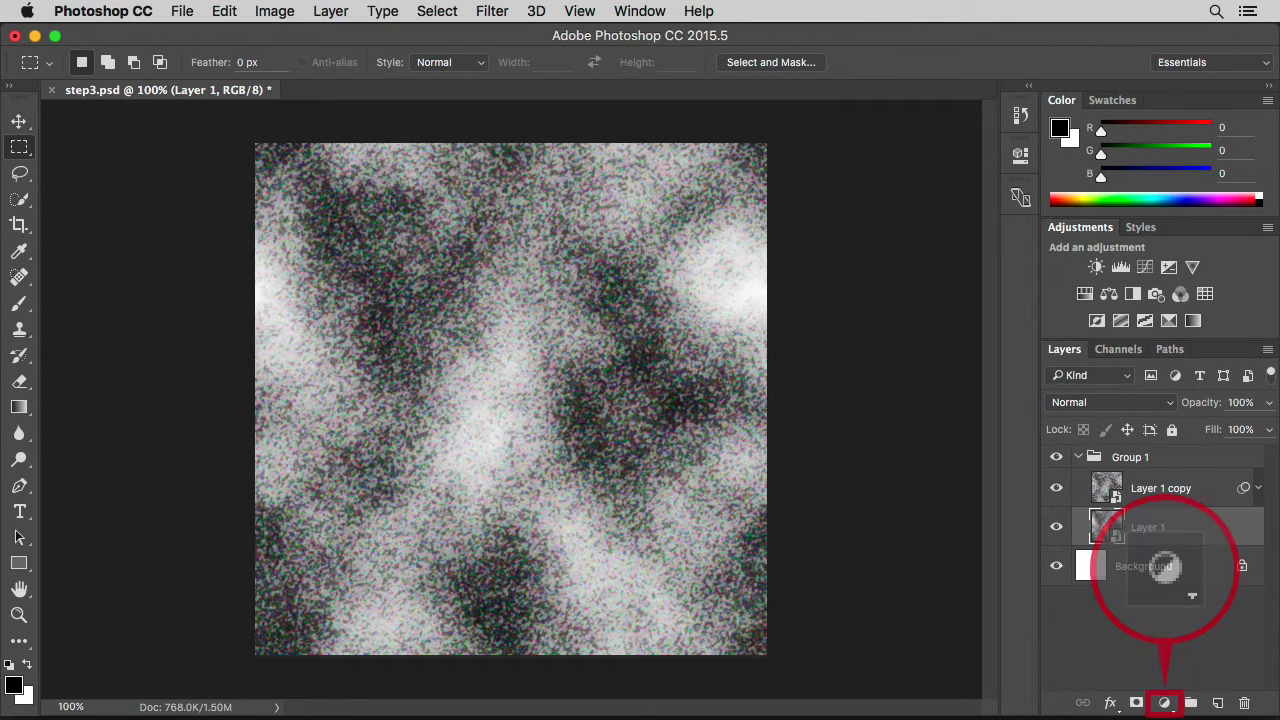
# - Add a black-to-white Gradient Map clipped to Layer 1 and bring up its Gradient Editor
pyautogui.click(1164, 704)
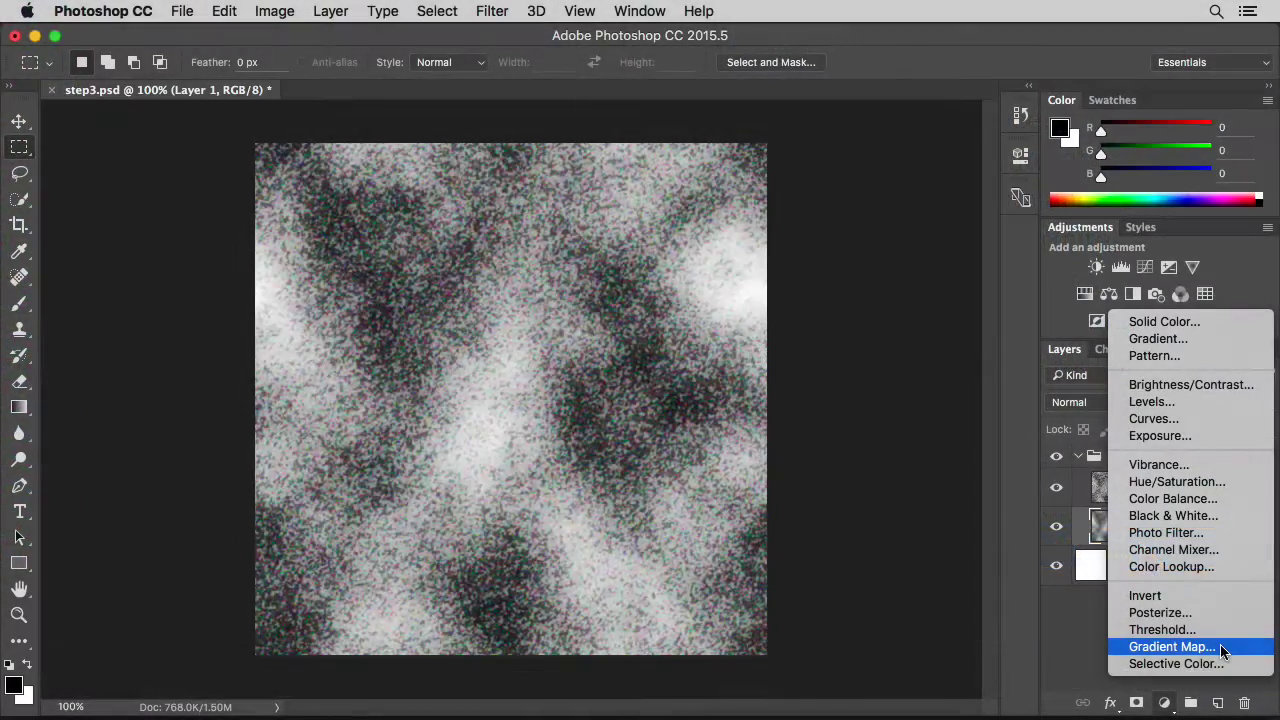
pyautogui.click(1220, 647)
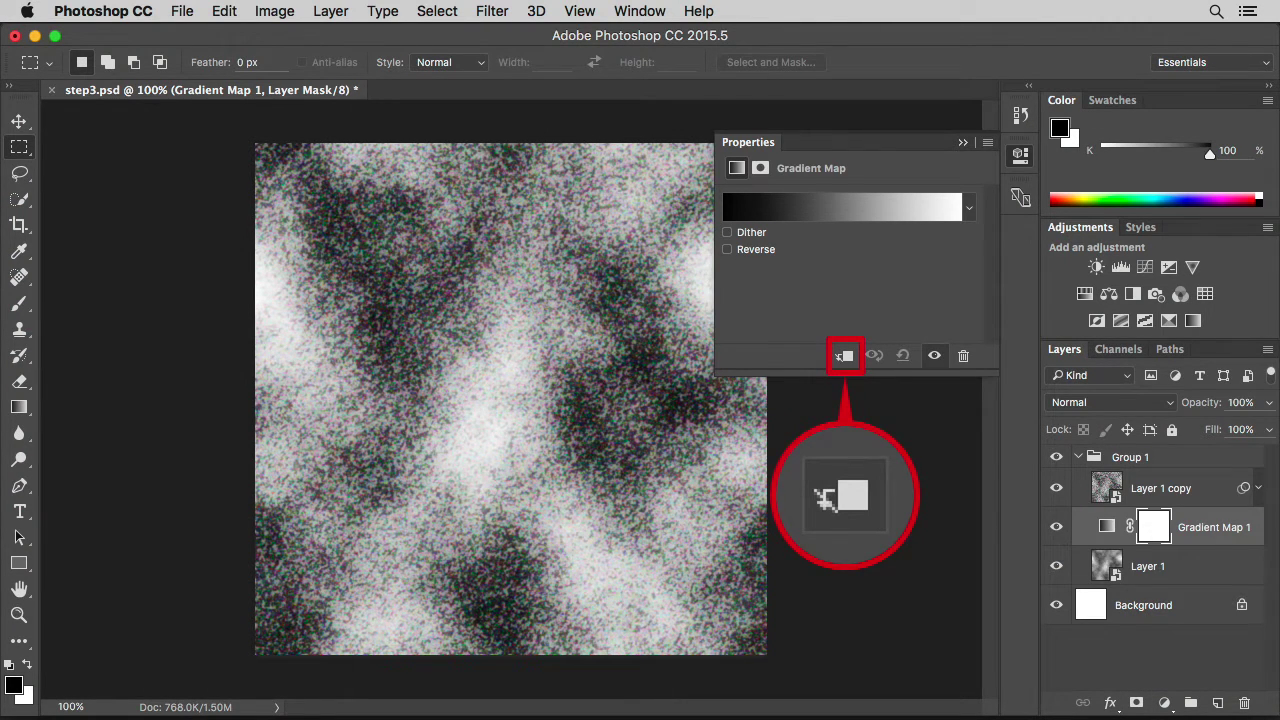
pyautogui.click(844, 357)
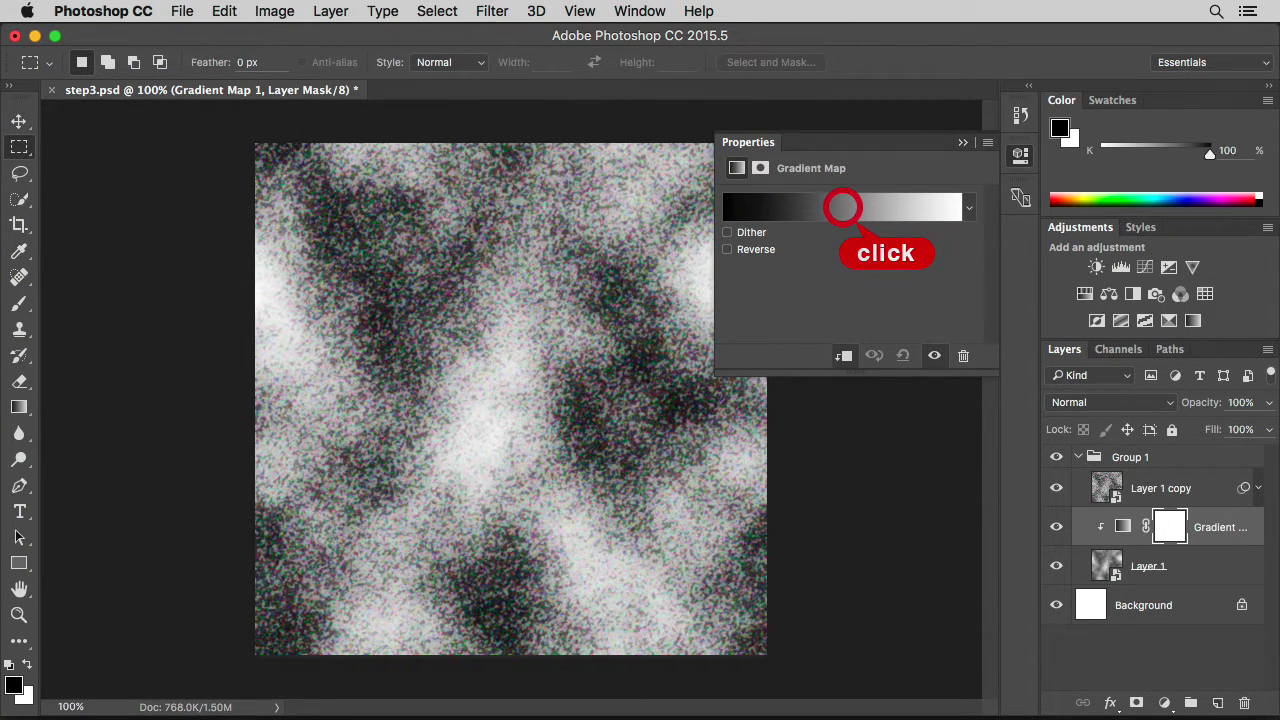
pyautogui.click(845, 214)
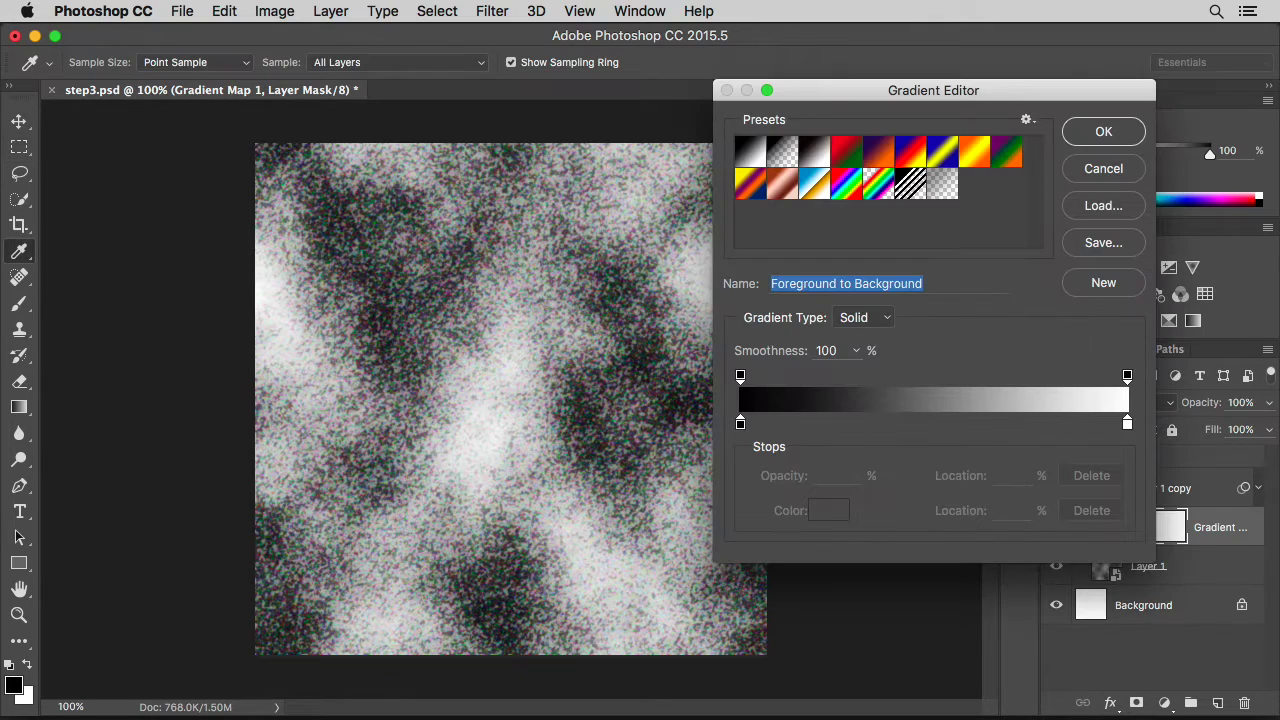
# - Set the 0% gradient stop to dark red, HSB 0/65/55
pyautogui.doubleClick(740, 424)
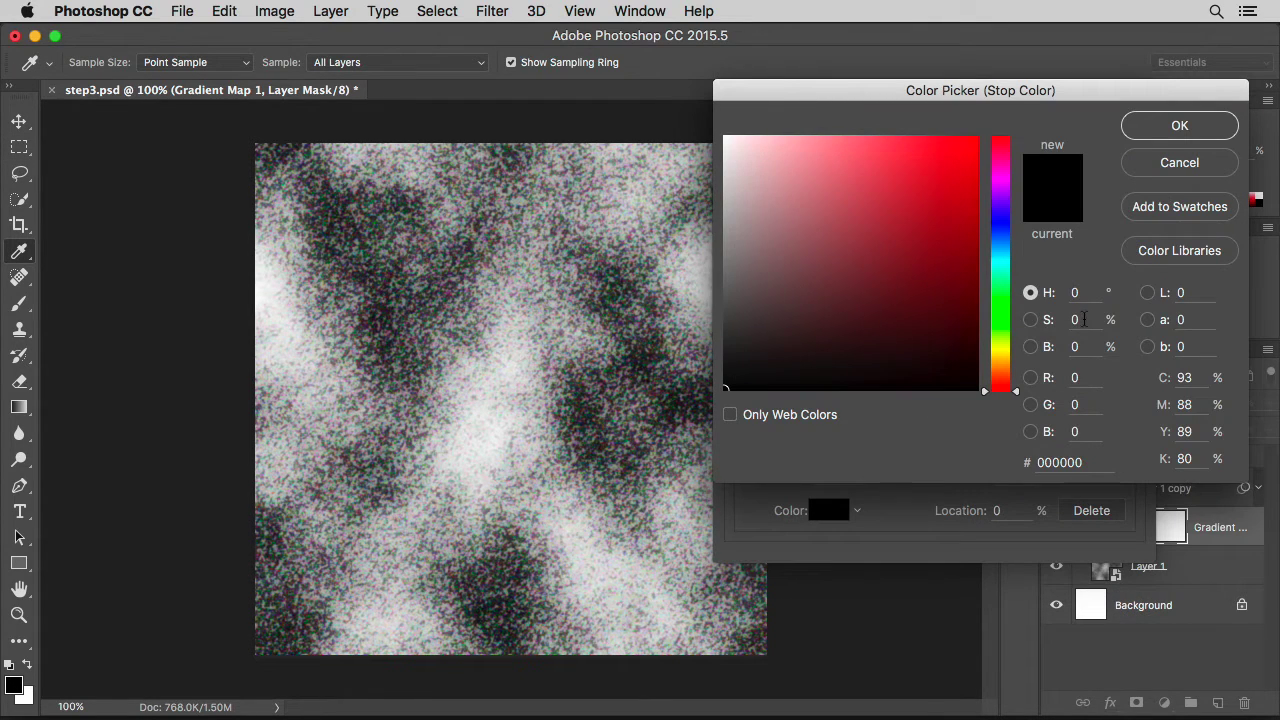
pyautogui.write('65')
pyautogui.press('Tab')
pyautogui.write('5')
pyautogui.write('5')
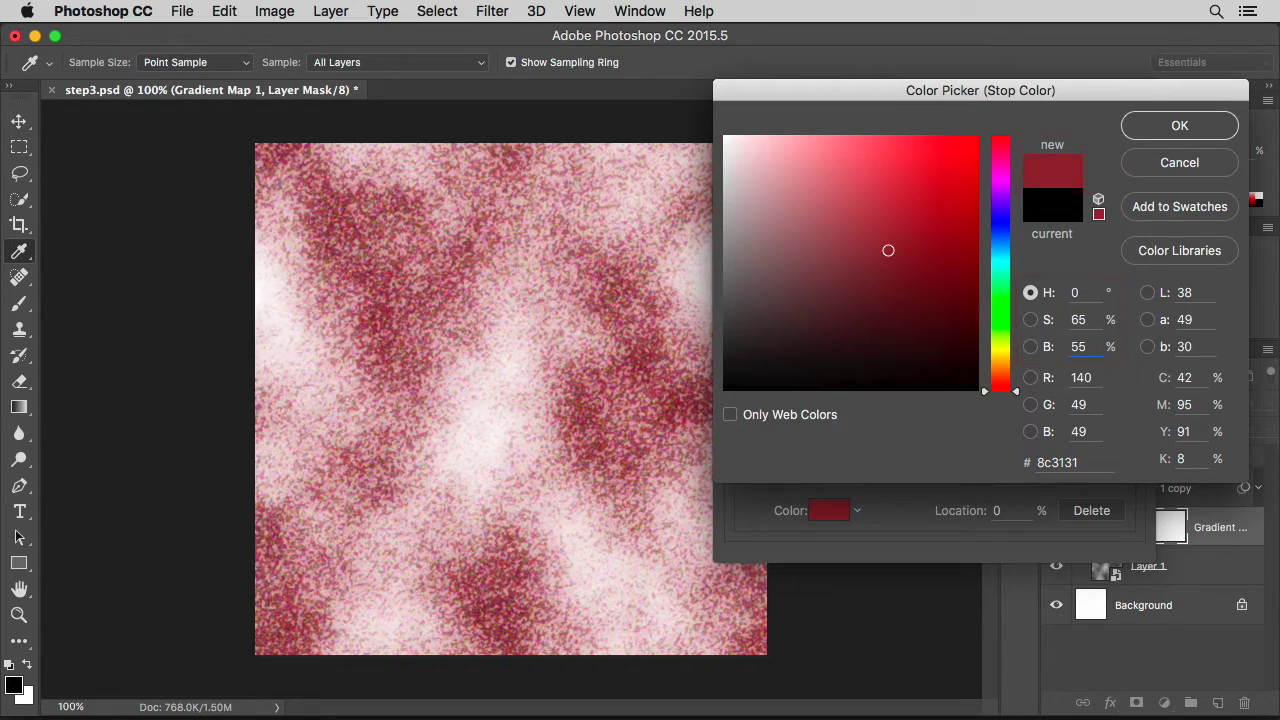
pyautogui.click(1192, 128)
# - Add a rust-coloured stop at 25% with HSB 20/60/60
pyautogui.click(845, 424)
pyautogui.doubleClick(845, 424)
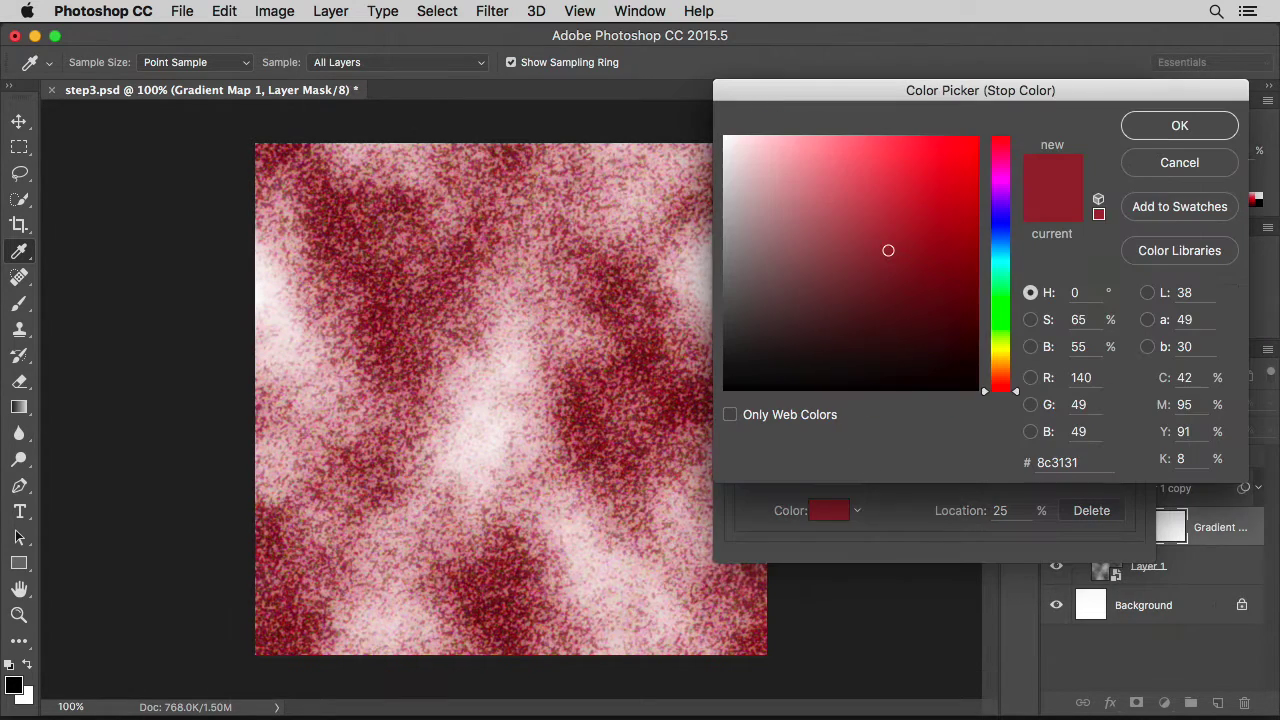
pyautogui.write('20')
pyautogui.press('Tab')
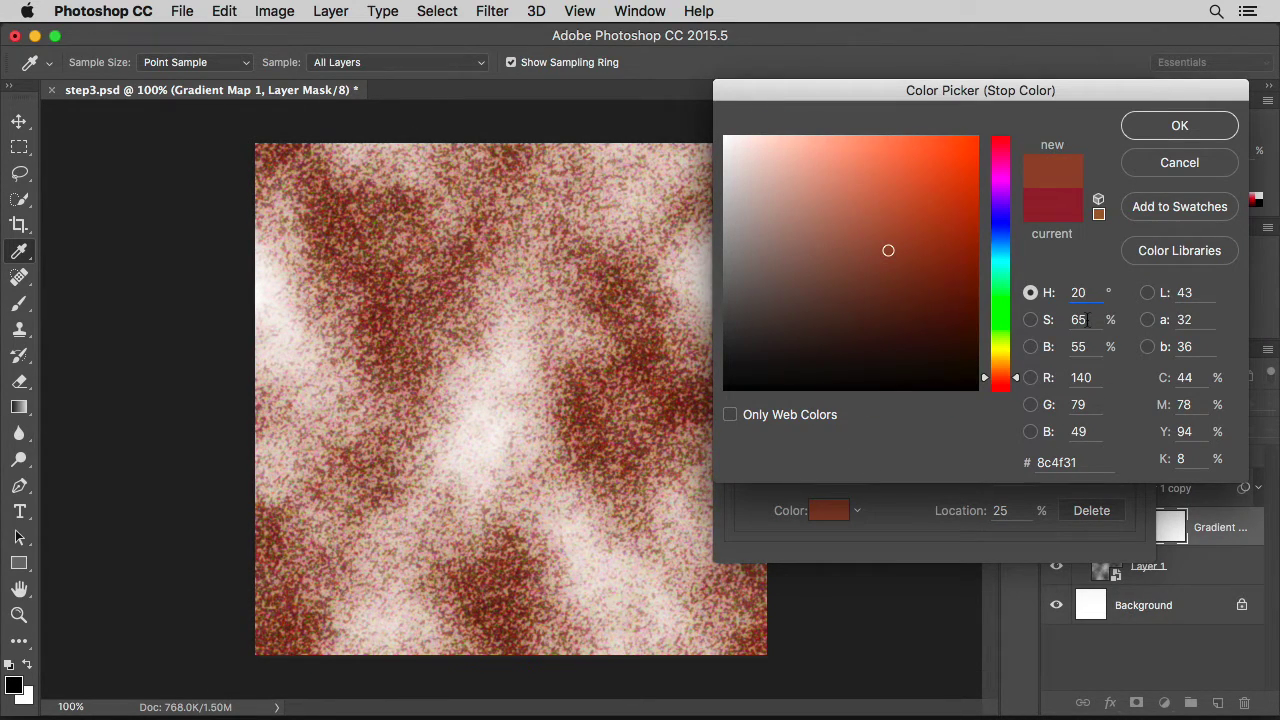
pyautogui.write('60')
pyautogui.press('Tab')
pyautogui.write('60')
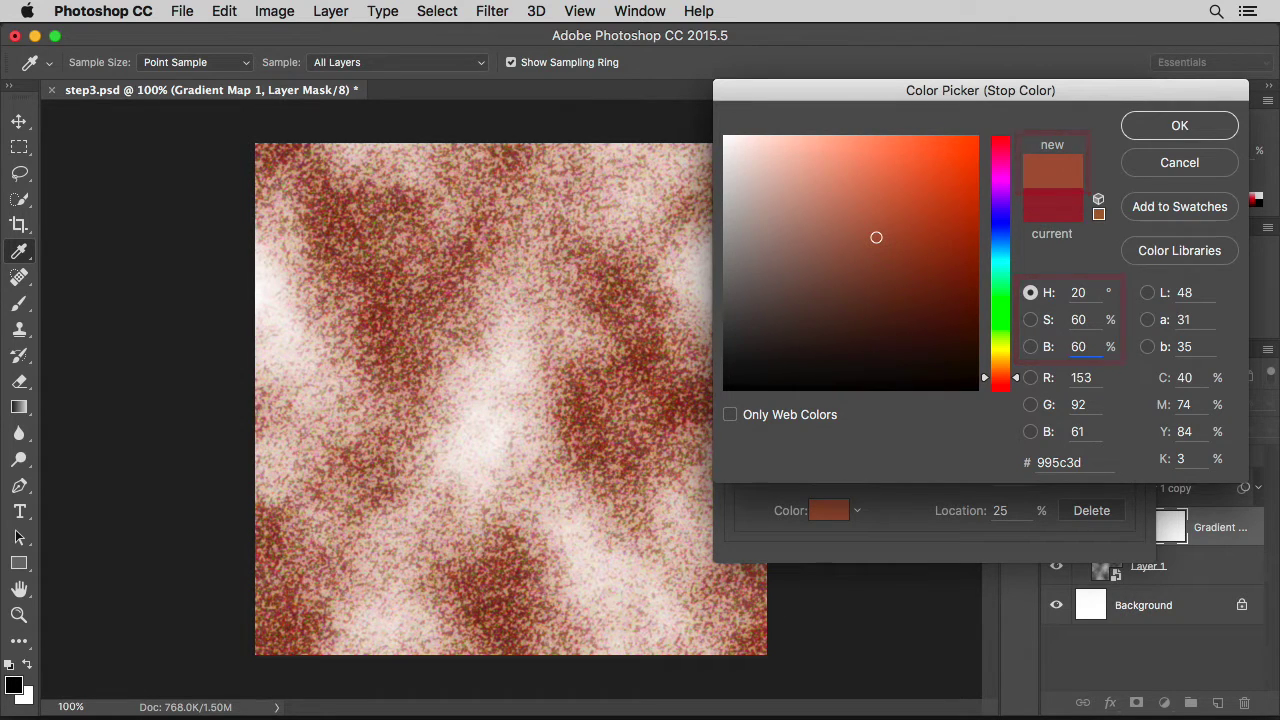
pyautogui.click(1180, 125)
# - Add a red stop at 50% with hue 12 (HSB 12/60/60)
pyautogui.click(934, 423)
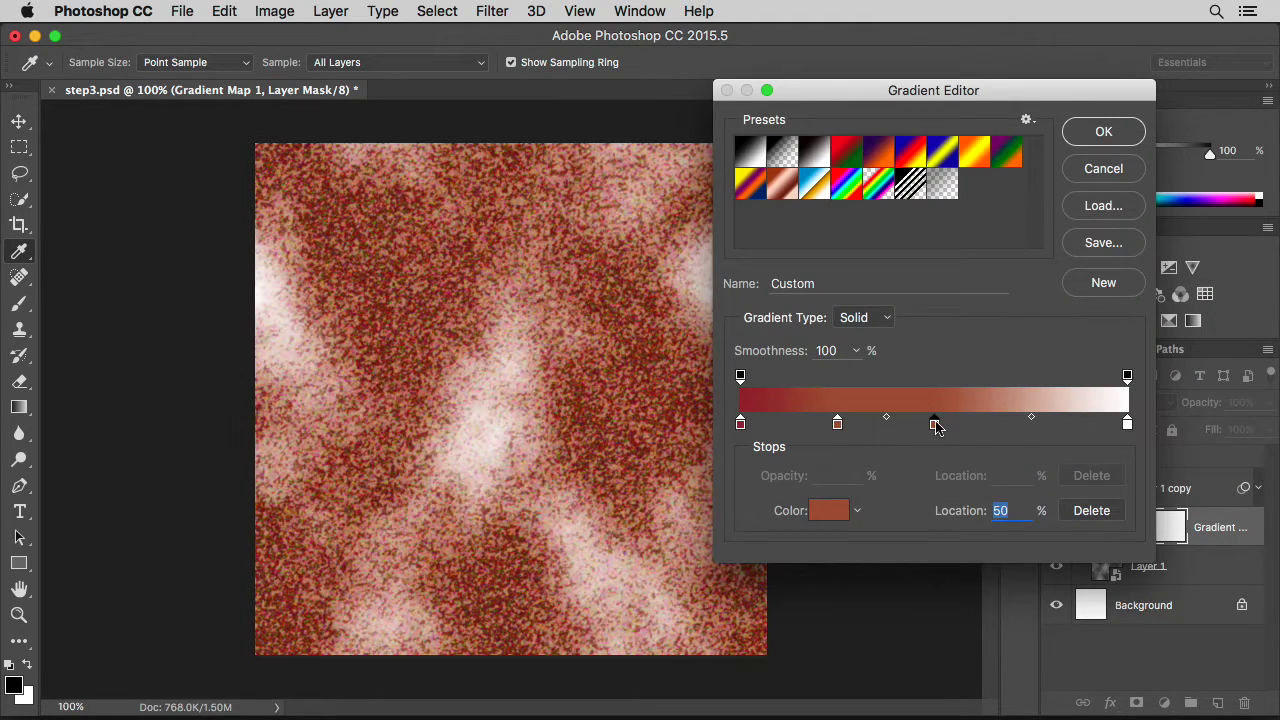
pyautogui.doubleClick(934, 423)
pyautogui.doubleClick(1090, 293)
pyautogui.write('12')
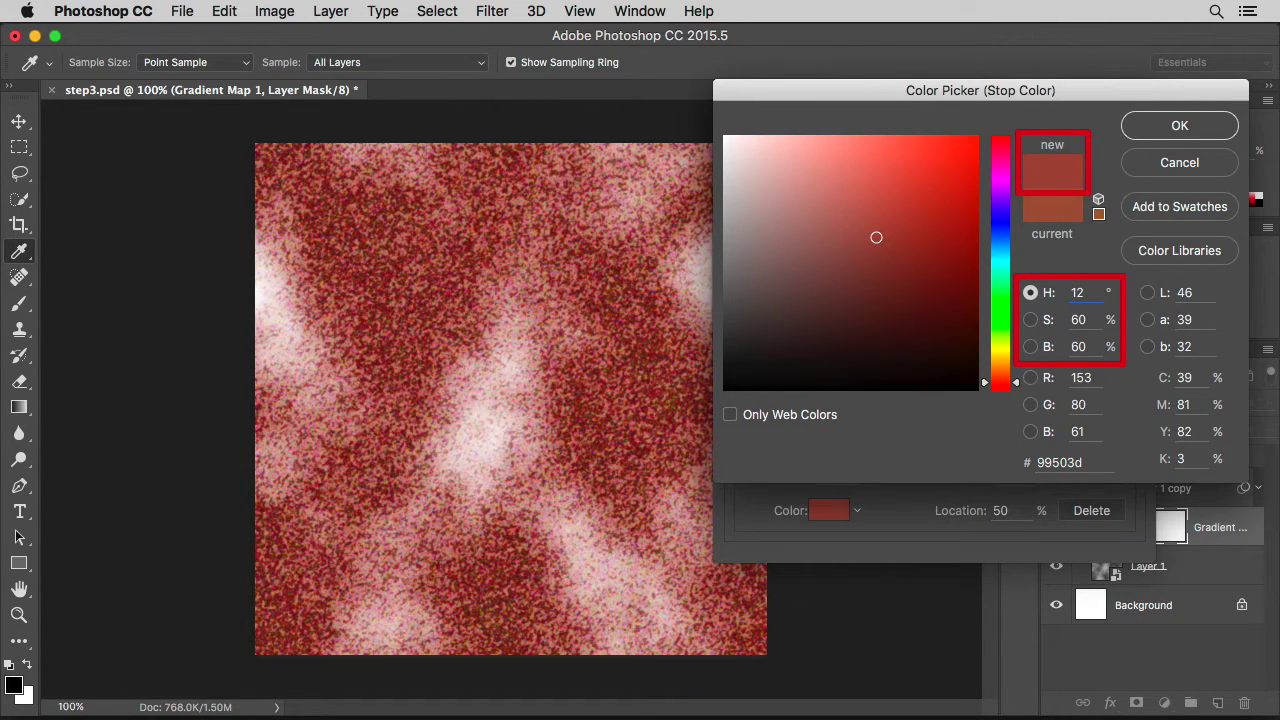
pyautogui.click(1195, 130)
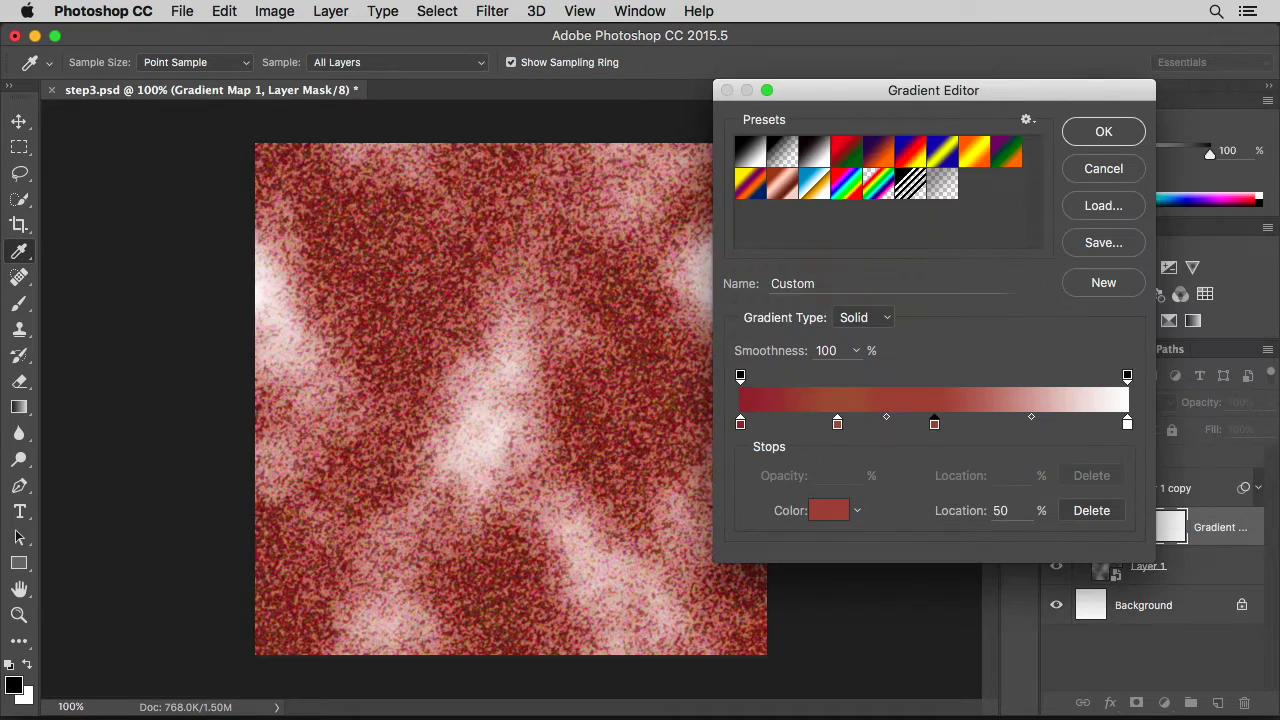
# - Add a blue-grey stop at 75% (HSB 210/25/75) and apply the gradient
pyautogui.click(1033, 425)
pyautogui.doubleClick(1033, 424)
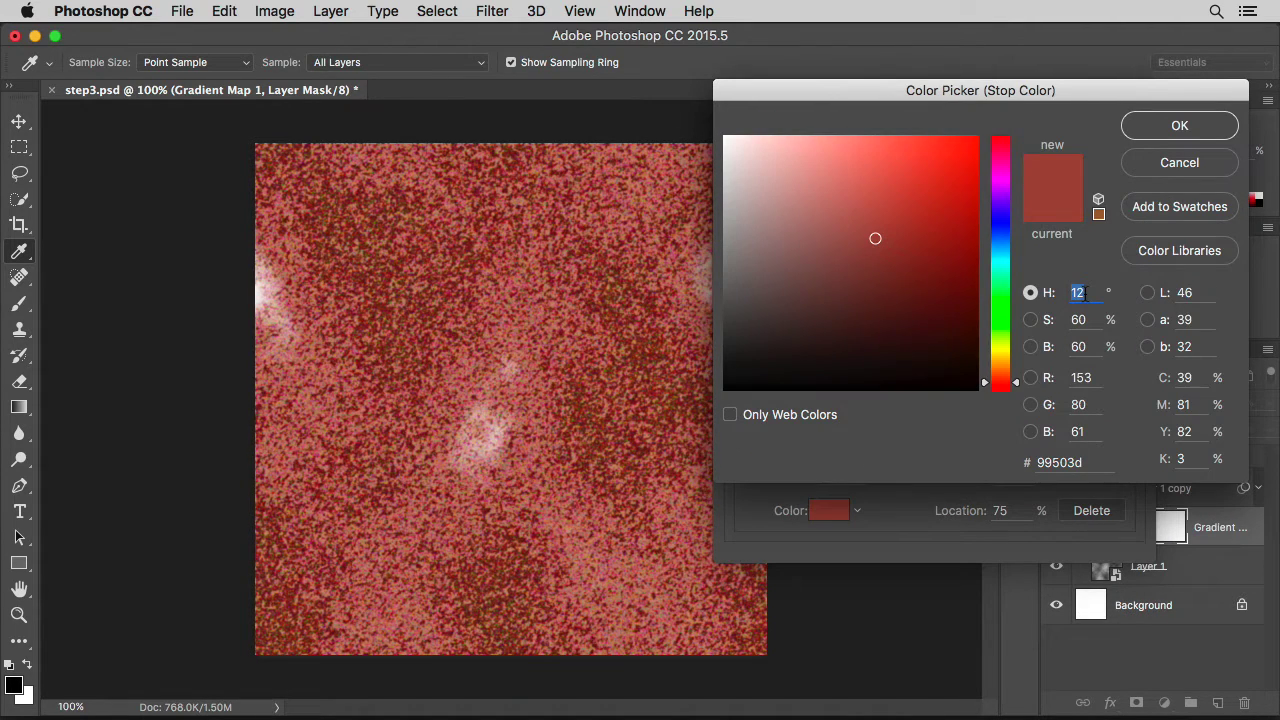
pyautogui.write('210')
pyautogui.press('Tab')
pyautogui.write('2')
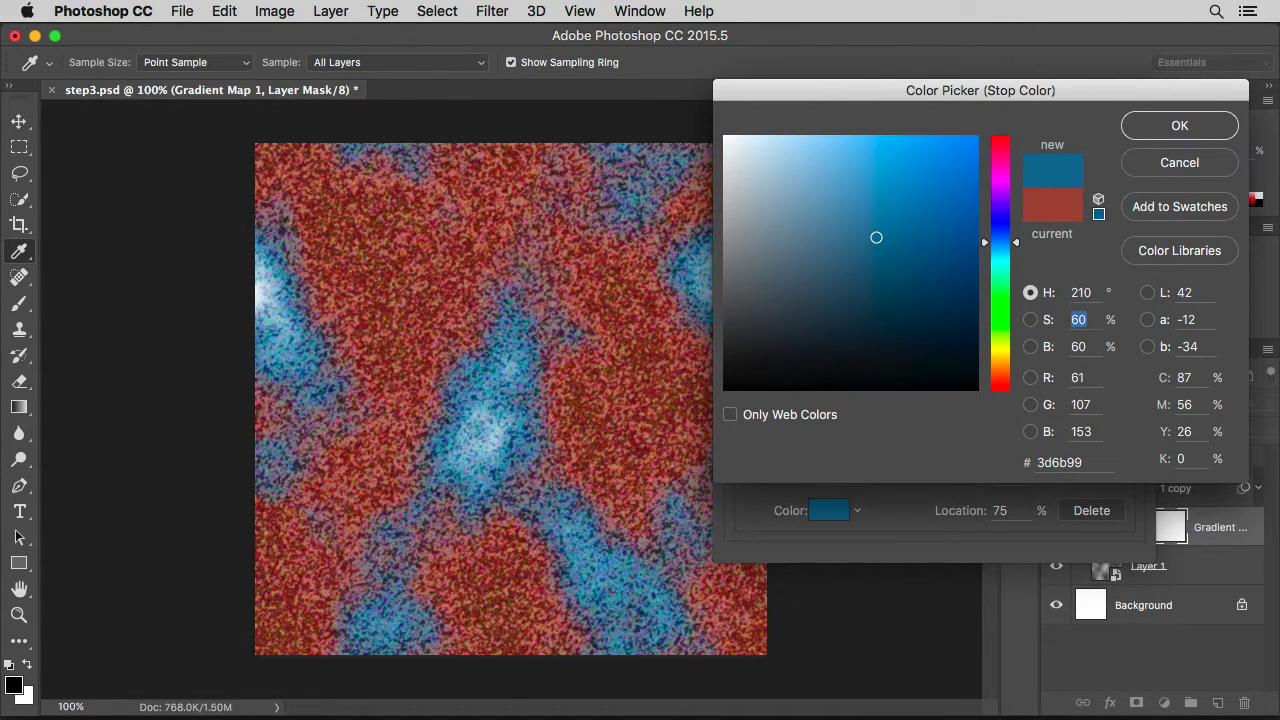
pyautogui.write('5')
pyautogui.press('Tab')
pyautogui.write('75')
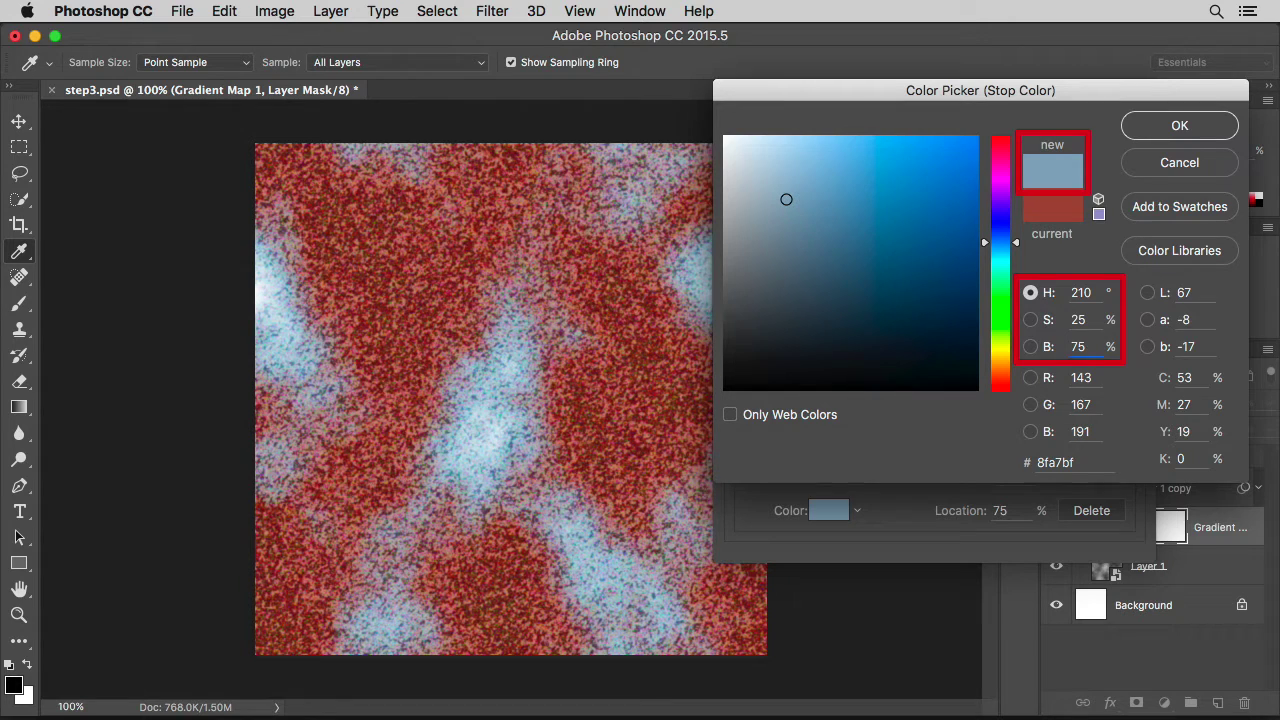
pyautogui.click(1196, 130)
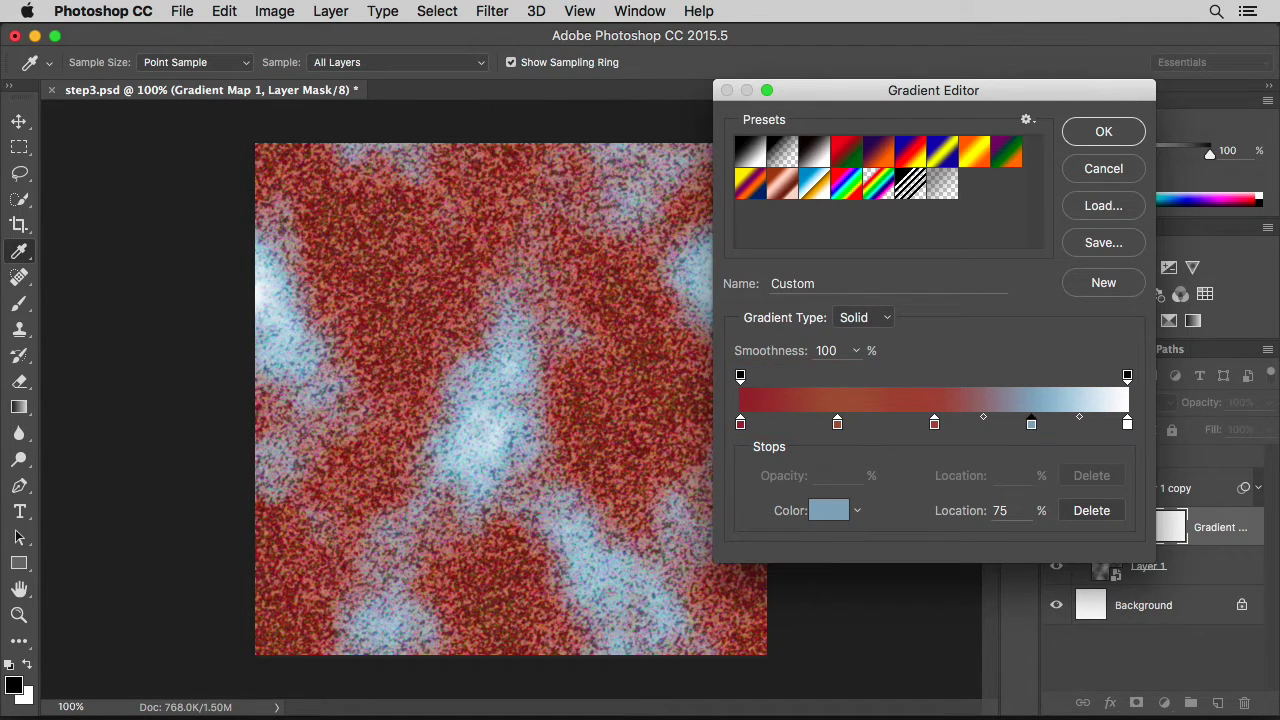
pyautogui.click(1103, 131)
pyautogui.click(1020, 155)
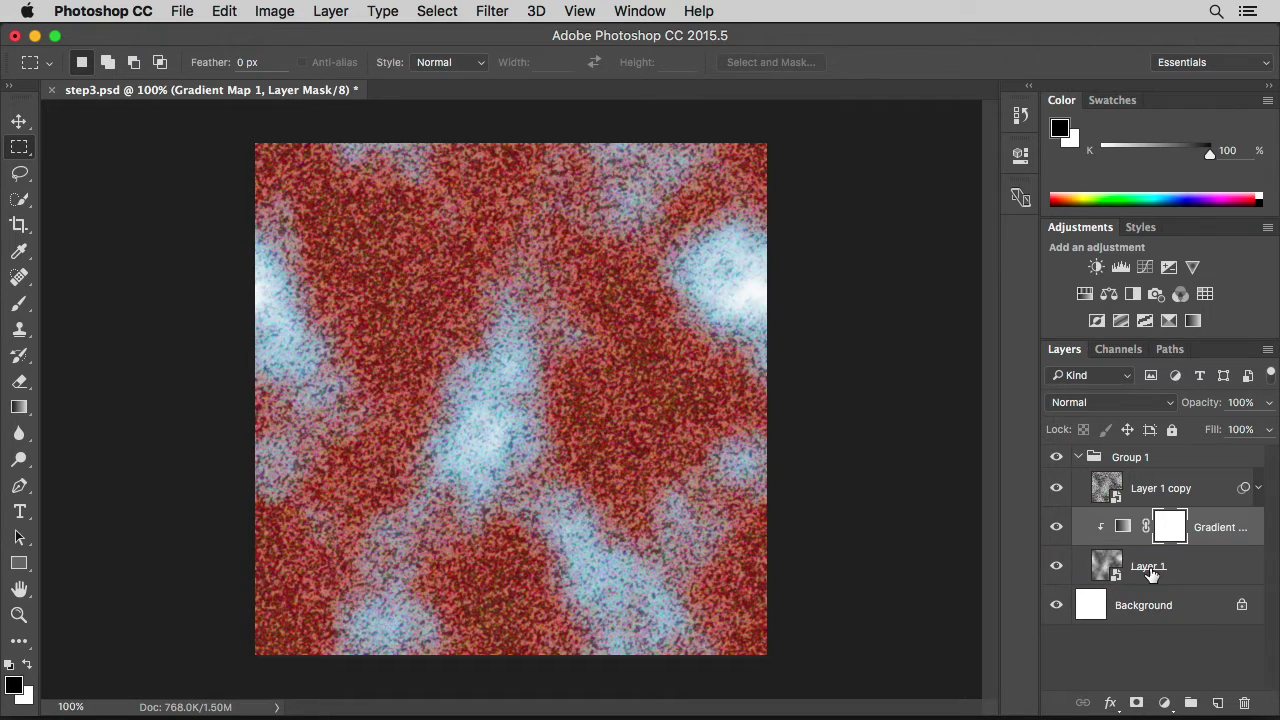
# - Apply Difference Clouds to Layer 1, then reapply it eight more times with Cmd+F
pyautogui.click(1150, 568)
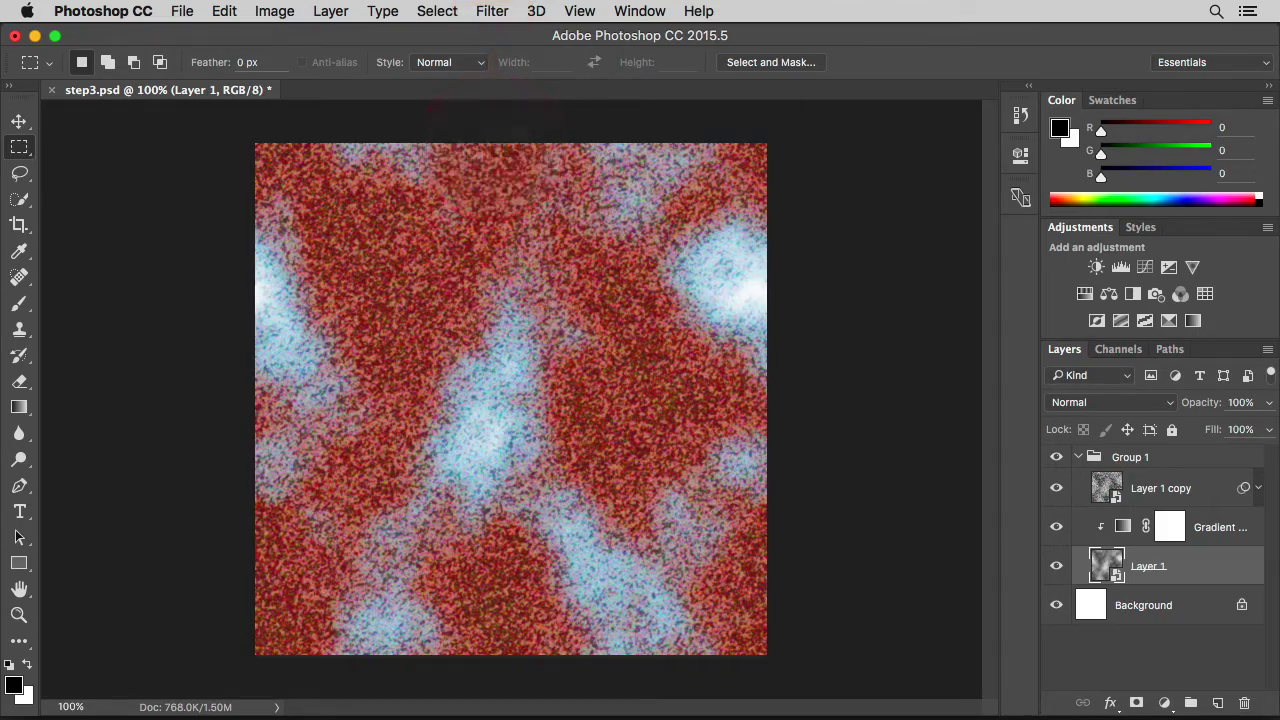
pyautogui.click(491, 12)
pyautogui.moveTo(511, 344)
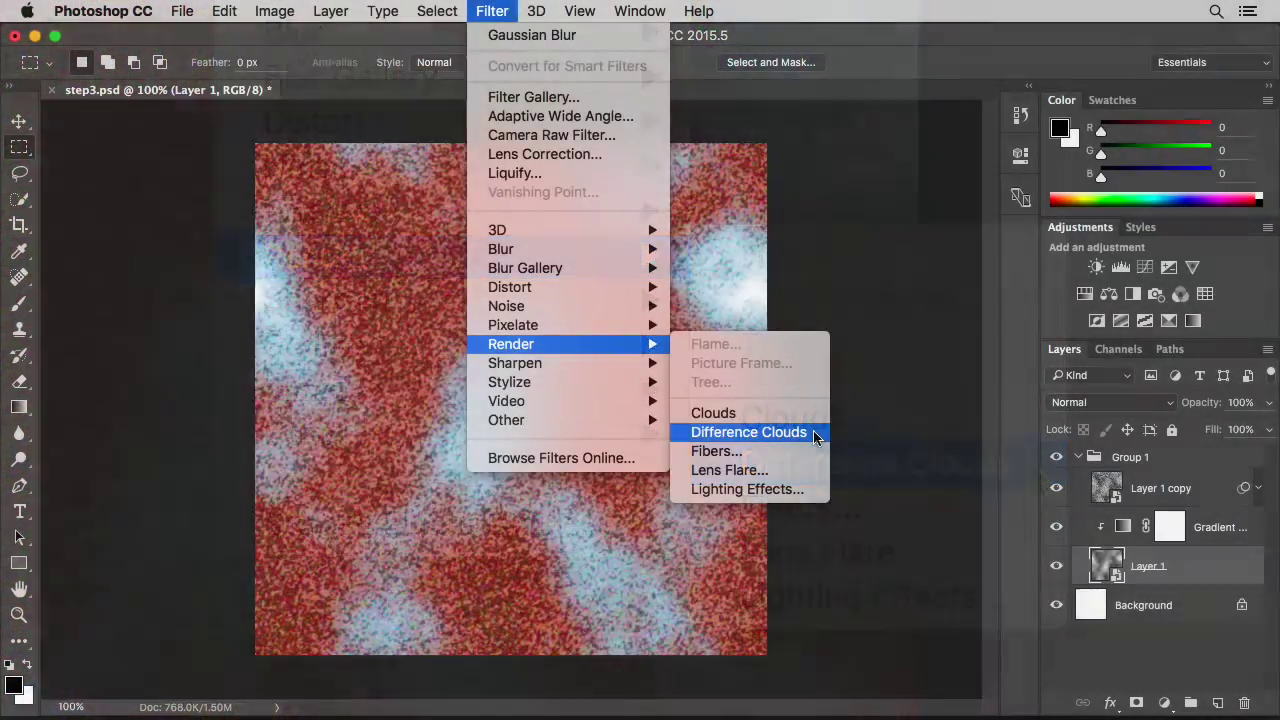
pyautogui.click(812, 434)
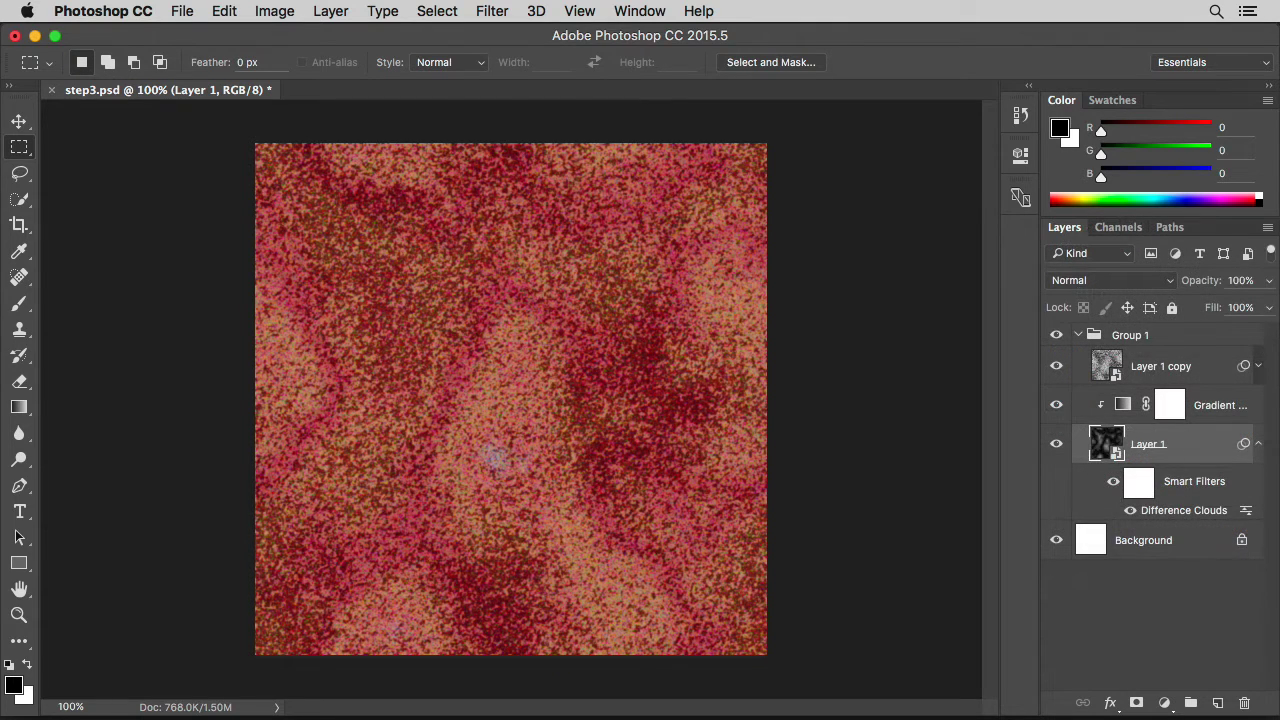
pyautogui.press('super+f')
pyautogui.press('super+f')
pyautogui.press('super+f')
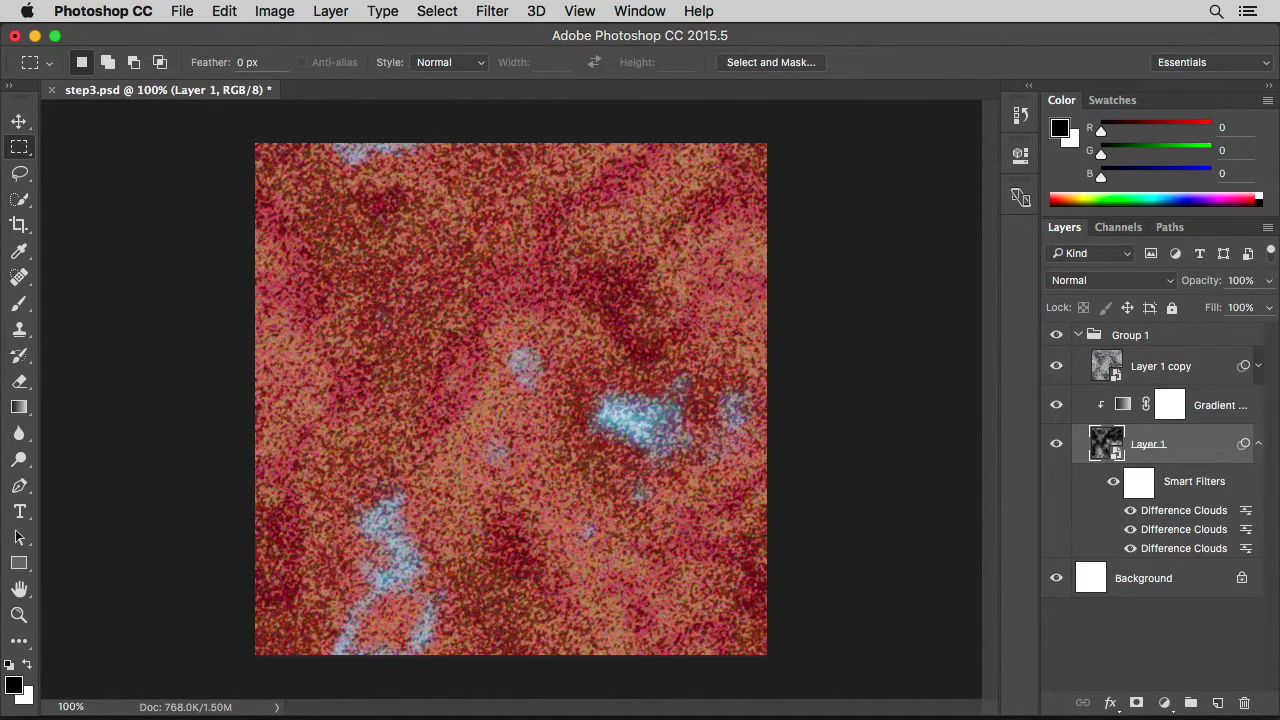
pyautogui.press('super+f')
pyautogui.press('super+f')
pyautogui.press('super+f')
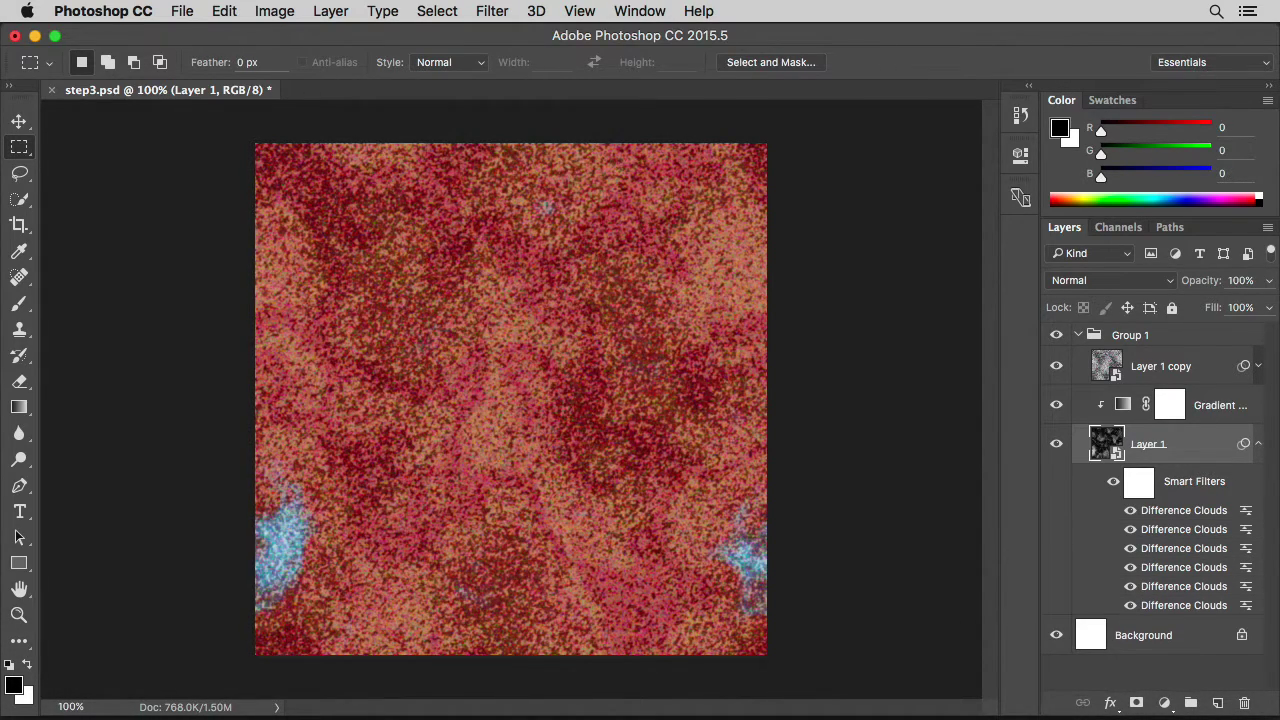
pyautogui.press('super+f')
pyautogui.press('super+f')
pyautogui.press('super+f')
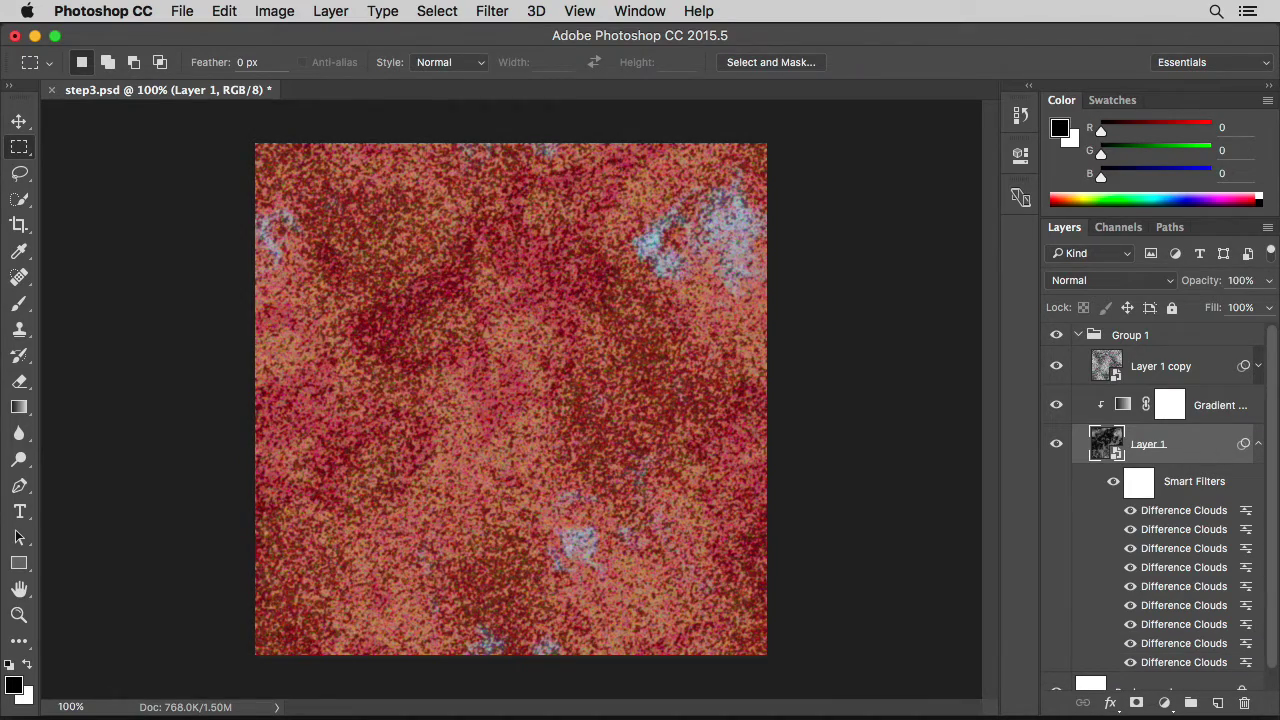
pyautogui.press('super+f')
pyautogui.press('super+f')
pyautogui.press('super+f')
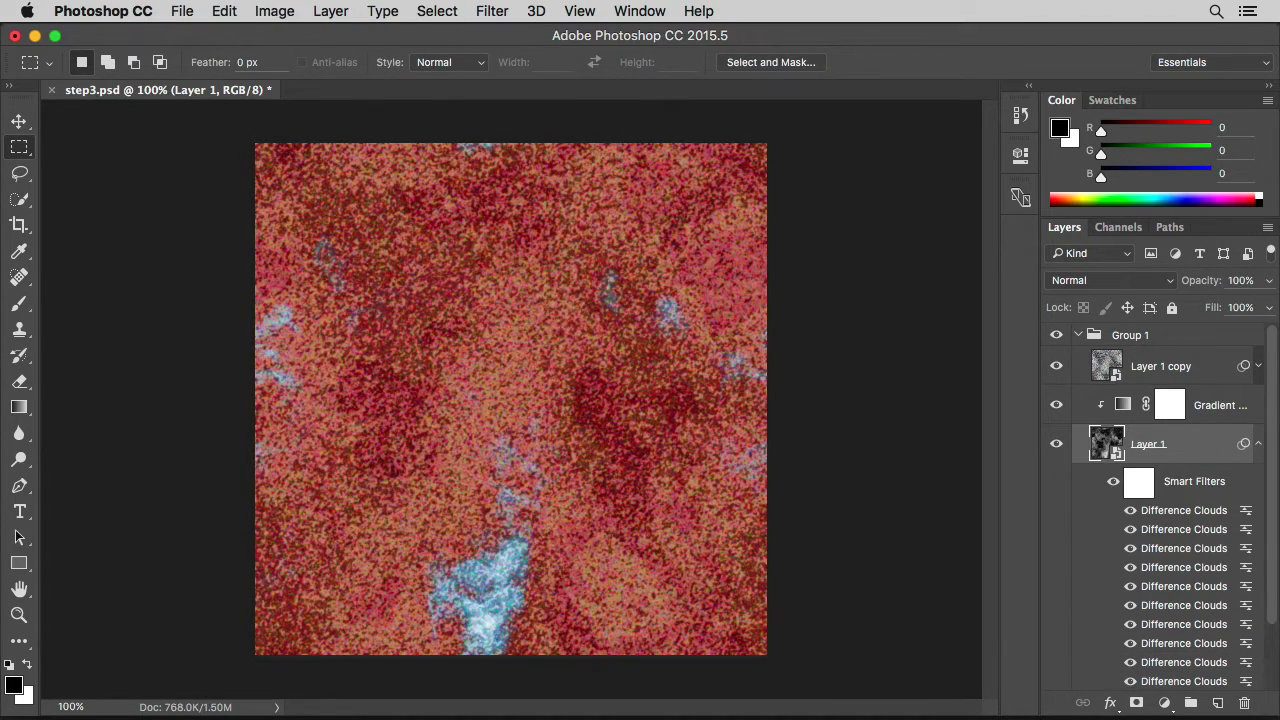
pyautogui.press('super+f')
pyautogui.press('super+f')
pyautogui.press('super+f')
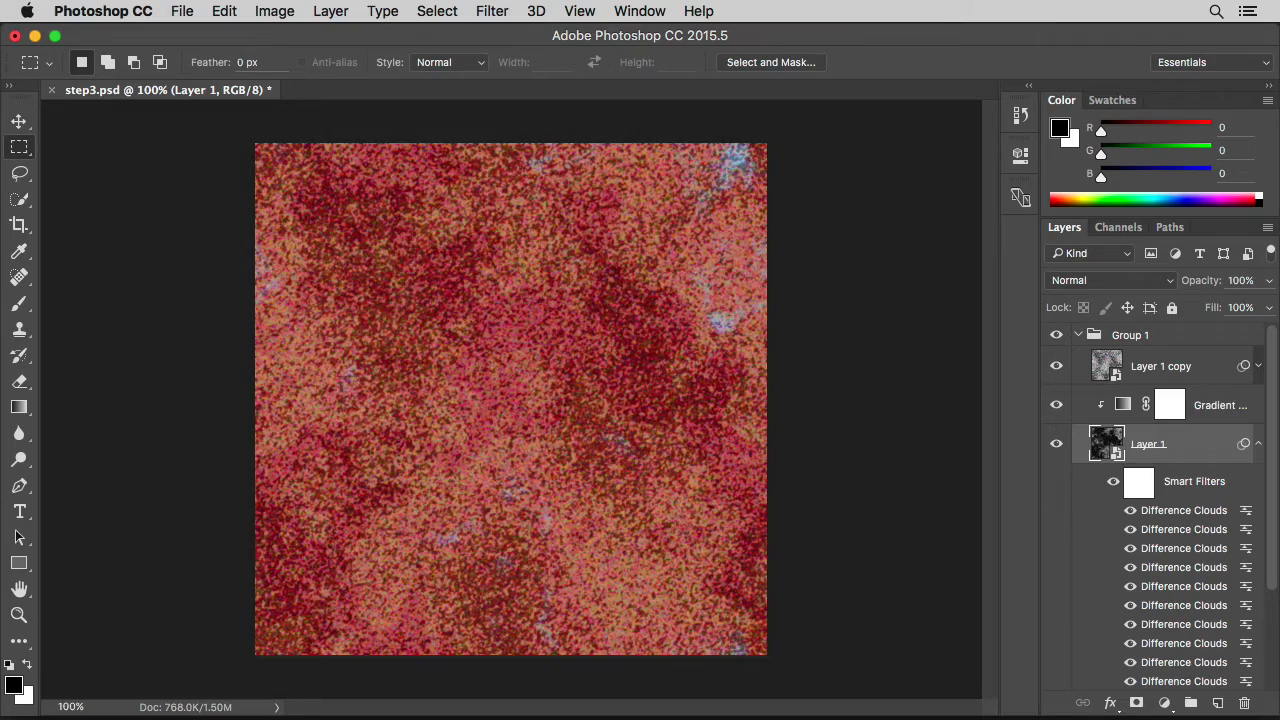
pyautogui.press('super+f')
pyautogui.press('super+f')
pyautogui.press('super+f')
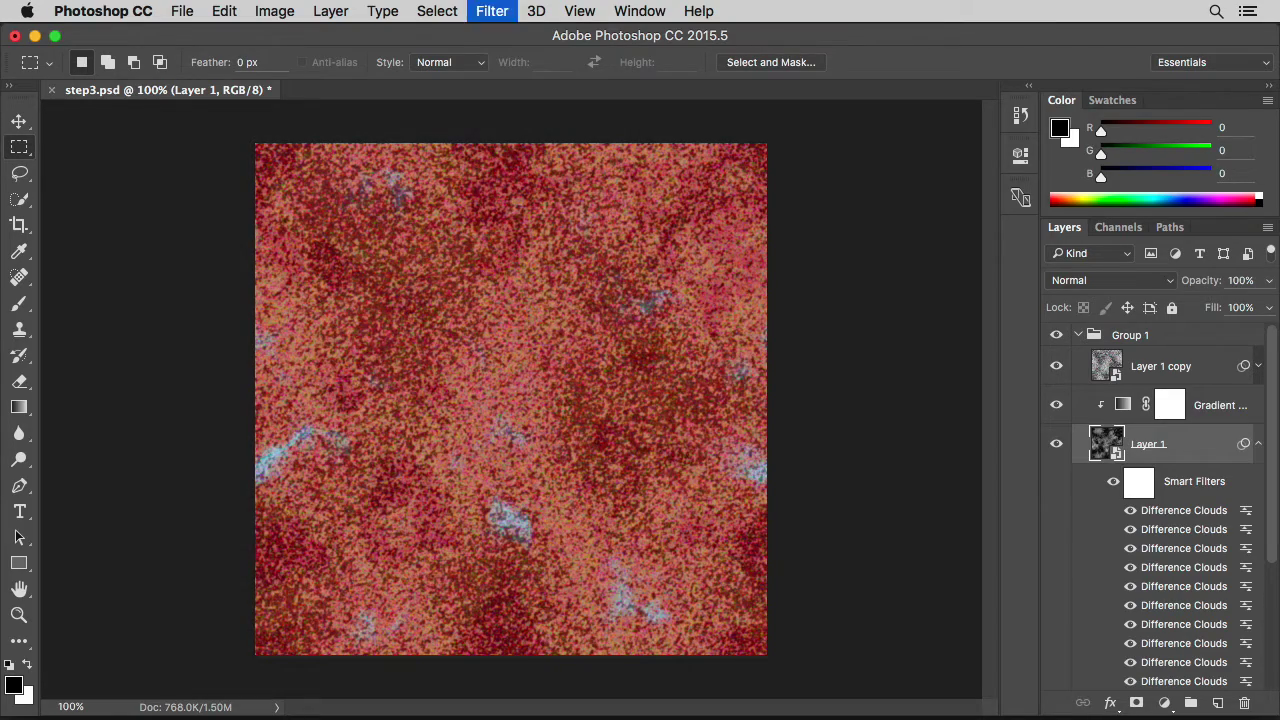
pyautogui.press('super+f')
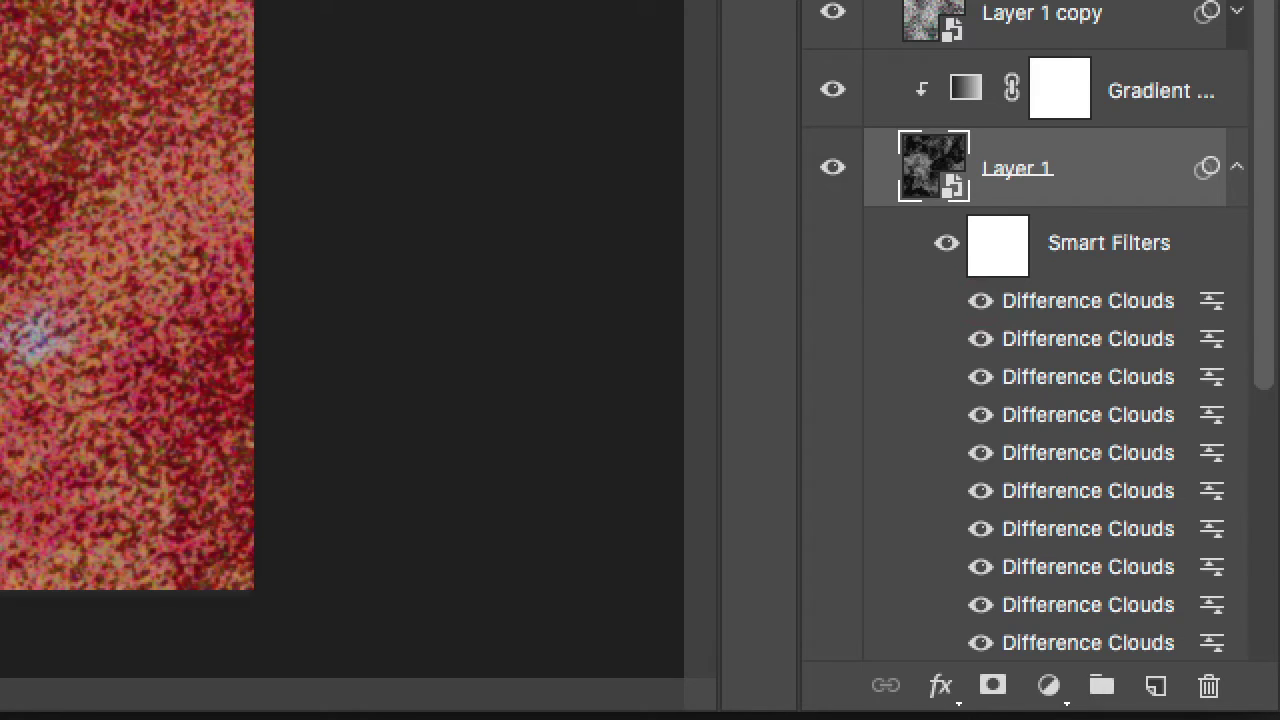
# - Hide and restore the top four Difference Clouds filters to compare, then collapse Layer 1's filters
pyautogui.click(980, 302)
pyautogui.click(980, 340)
pyautogui.click(980, 378)
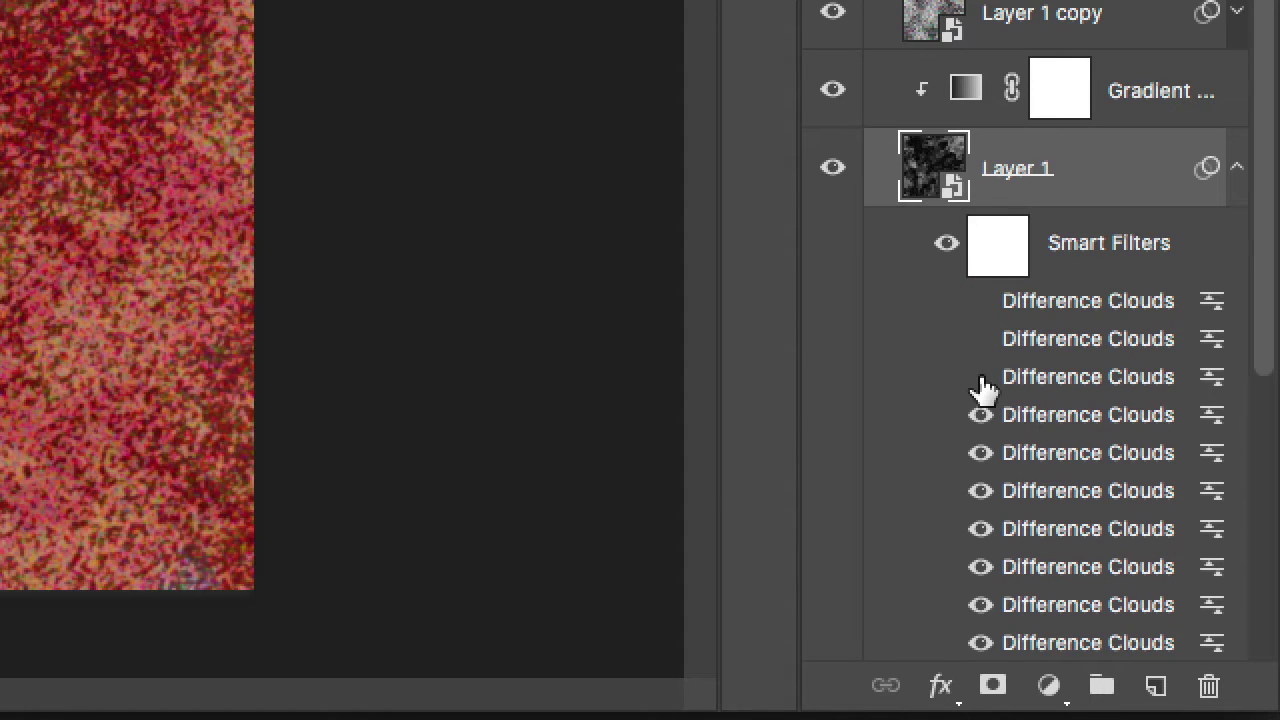
pyautogui.click(978, 416)
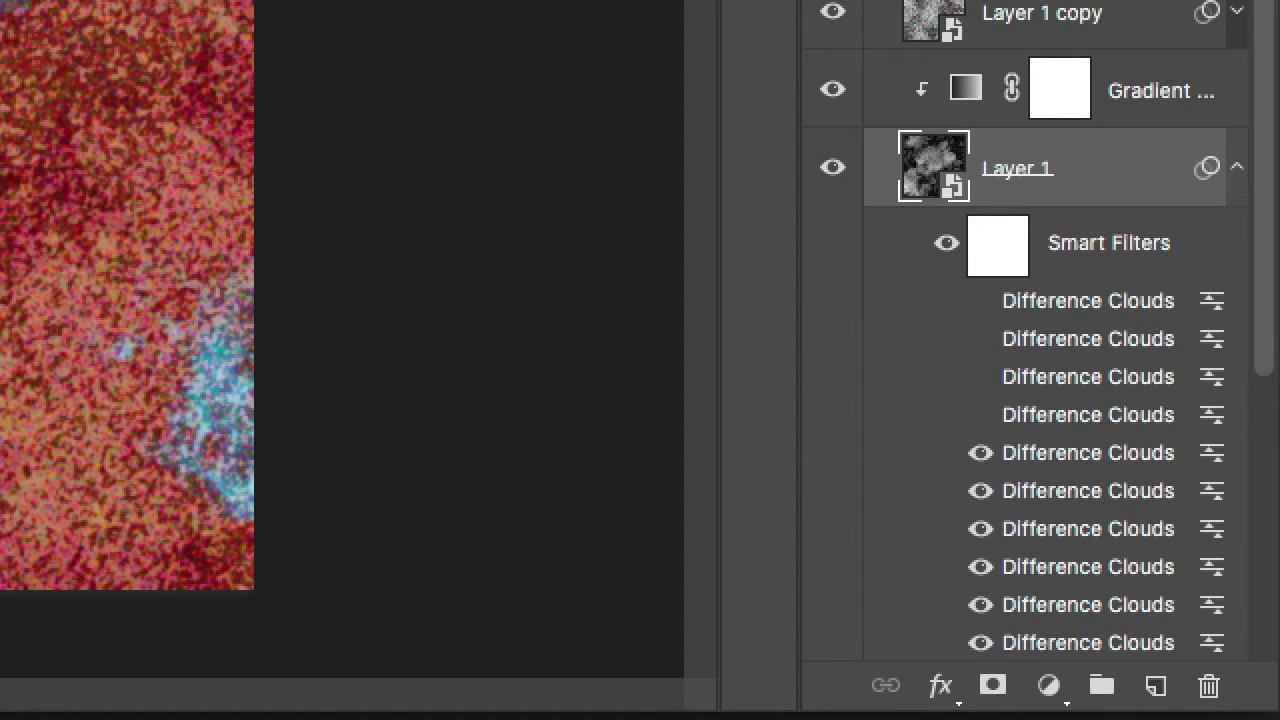
pyautogui.moveTo(980, 416); pyautogui.dragTo(980, 302)
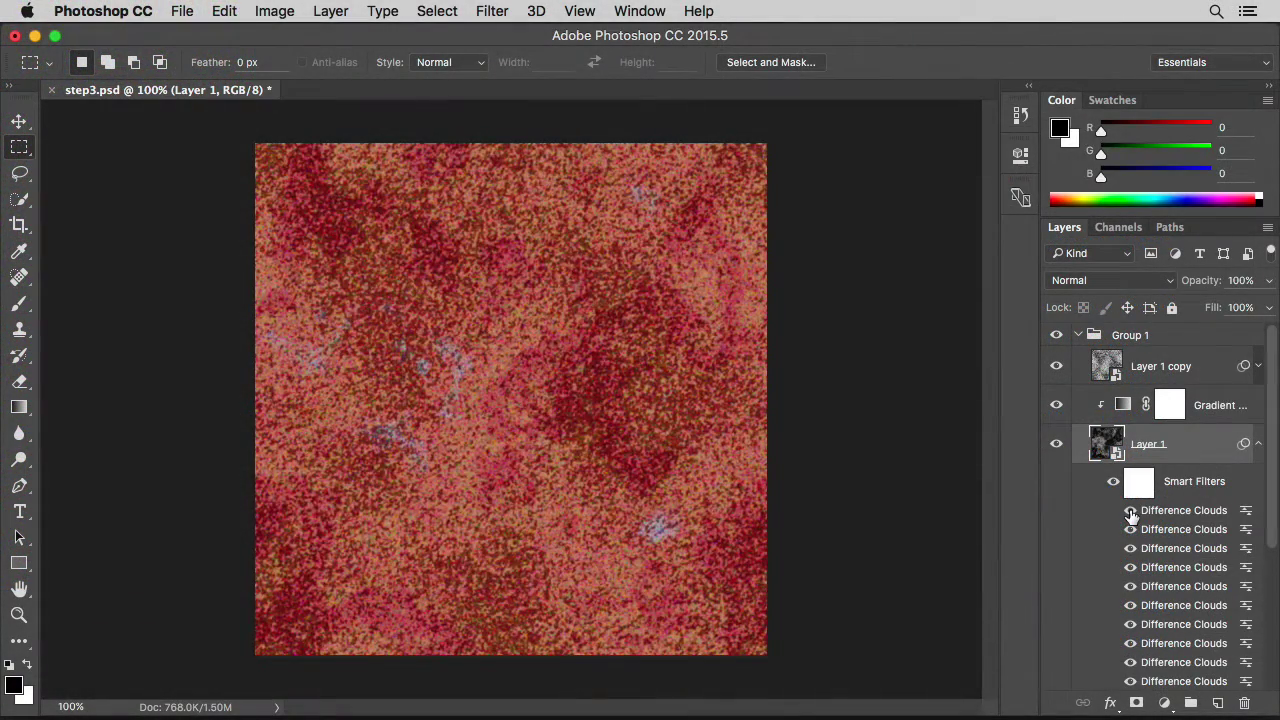
pyautogui.click(1130, 510)
pyautogui.click(1130, 548)
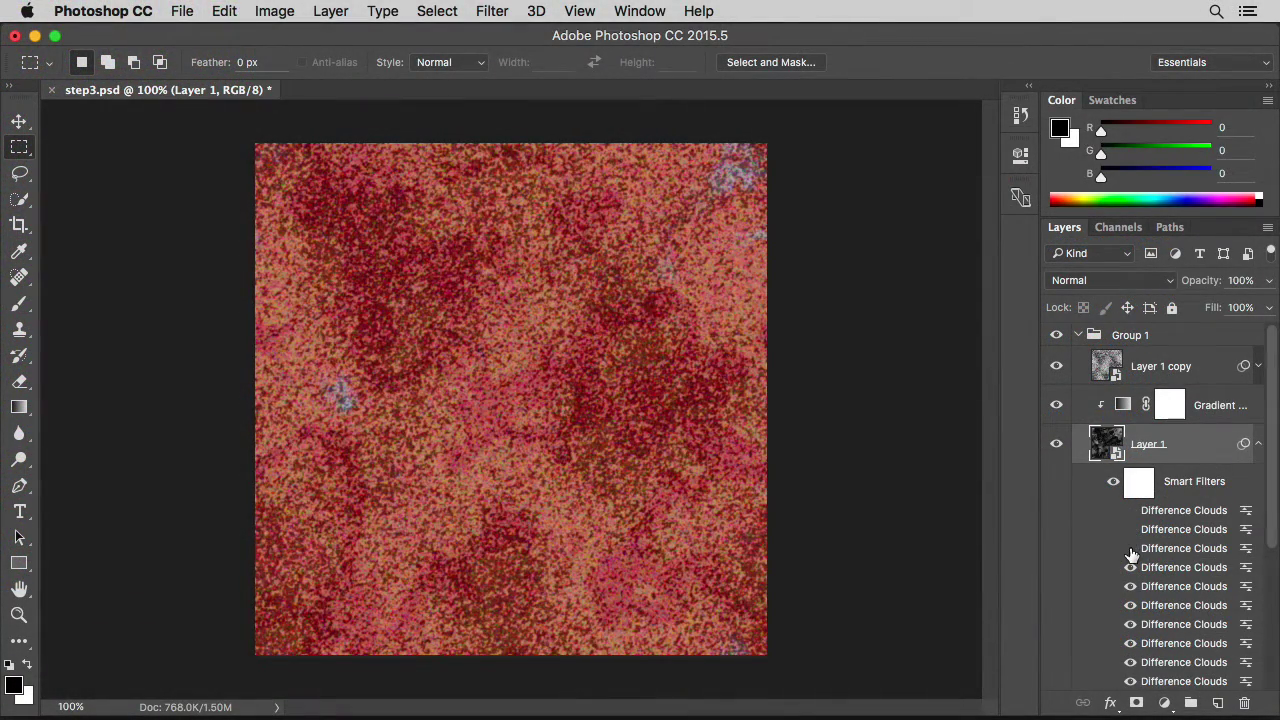
pyautogui.click(1130, 567)
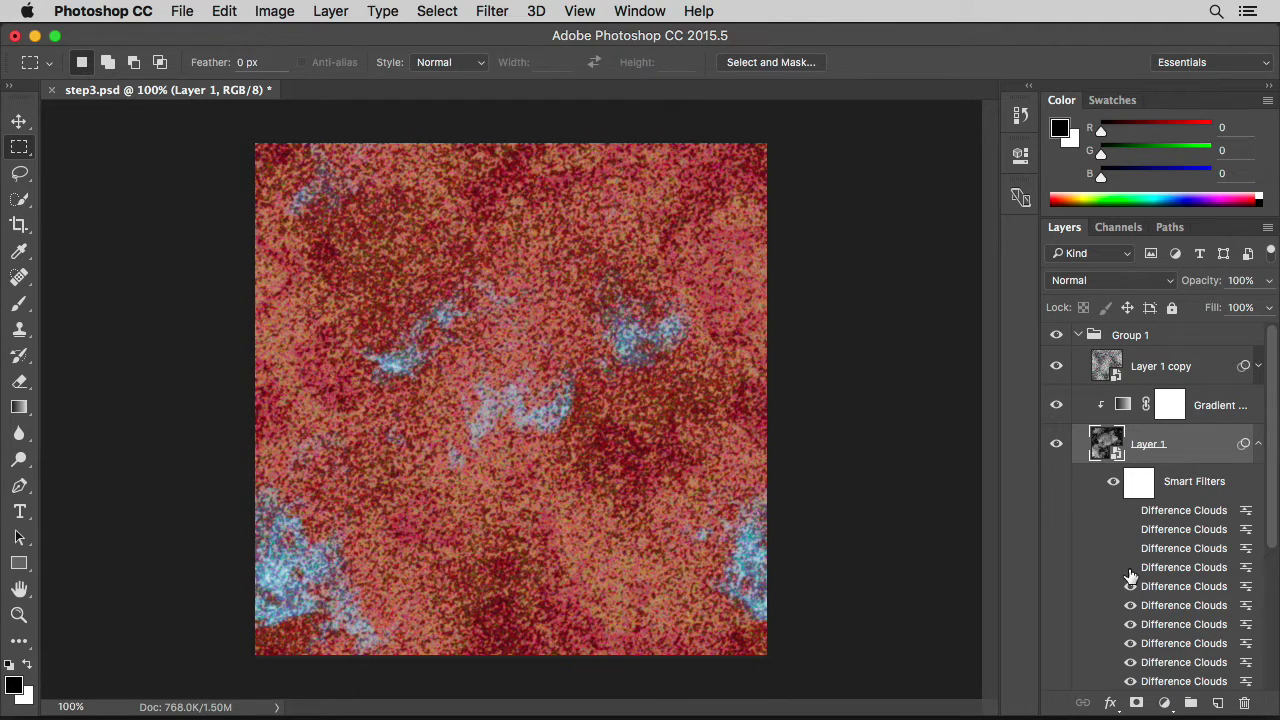
pyautogui.moveTo(1130, 567); pyautogui.dragTo(1130, 510)
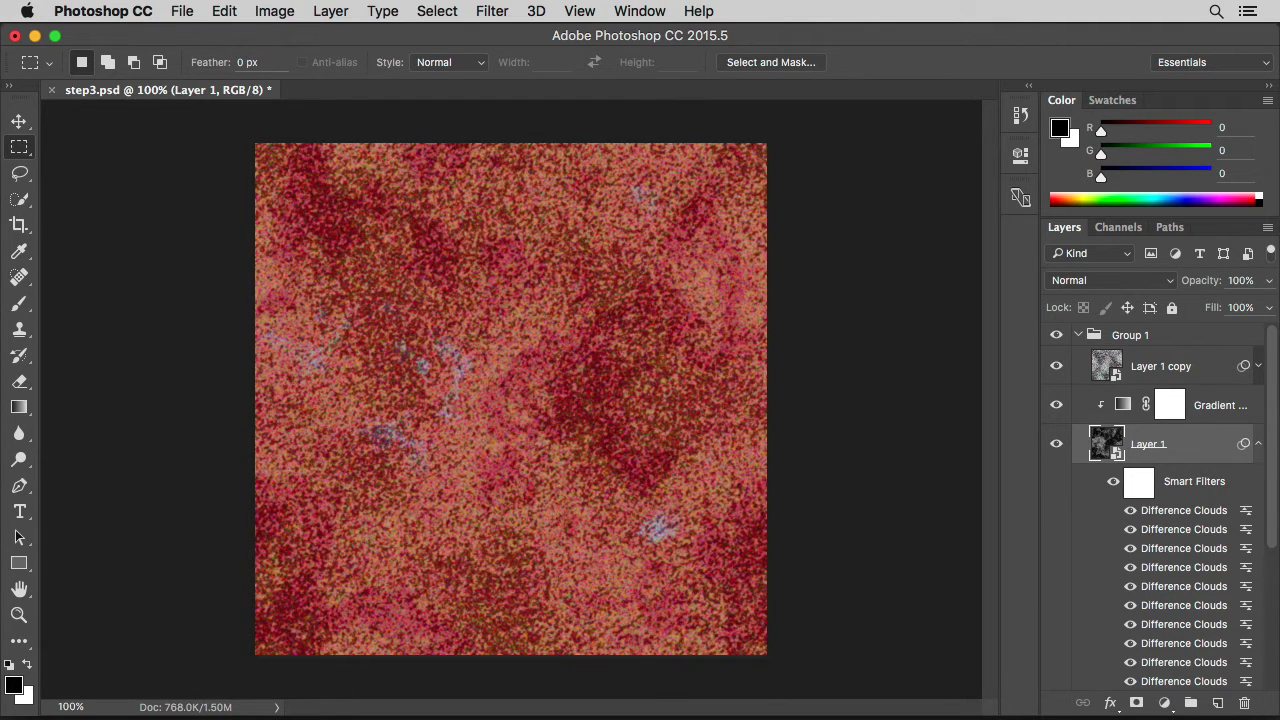
pyautogui.click(1258, 444)
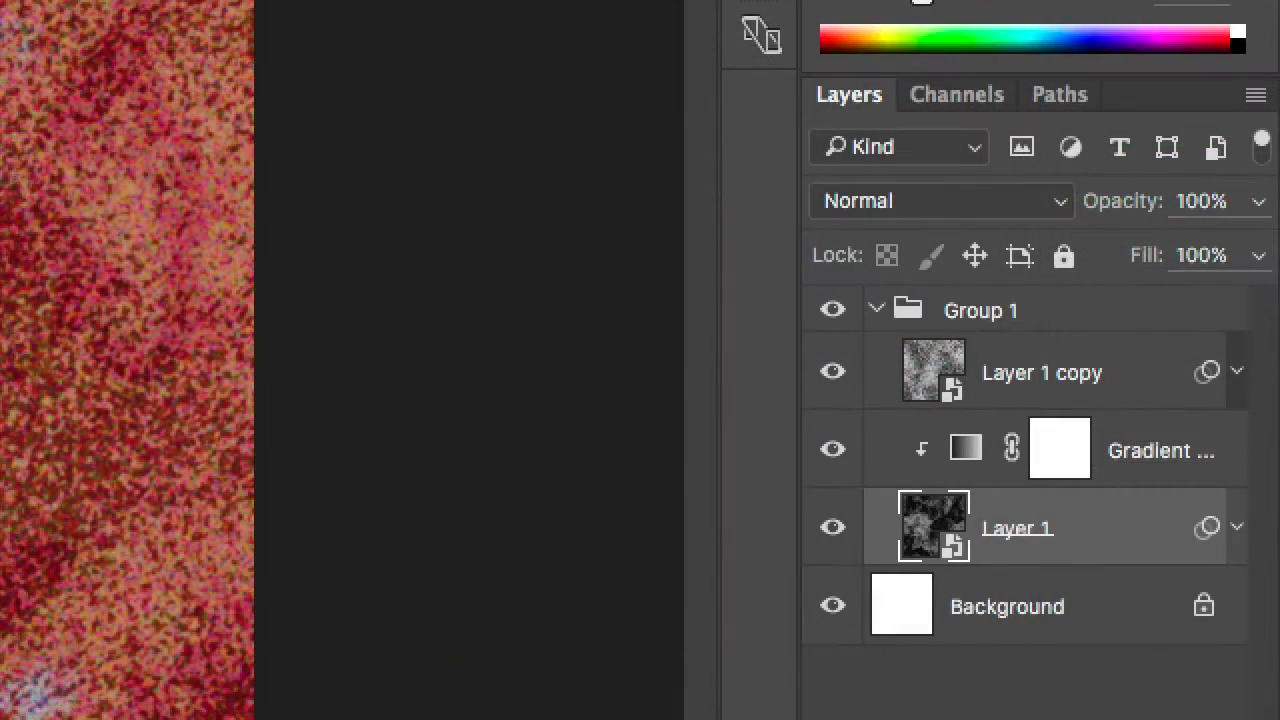
pyautogui.click(1022, 312)
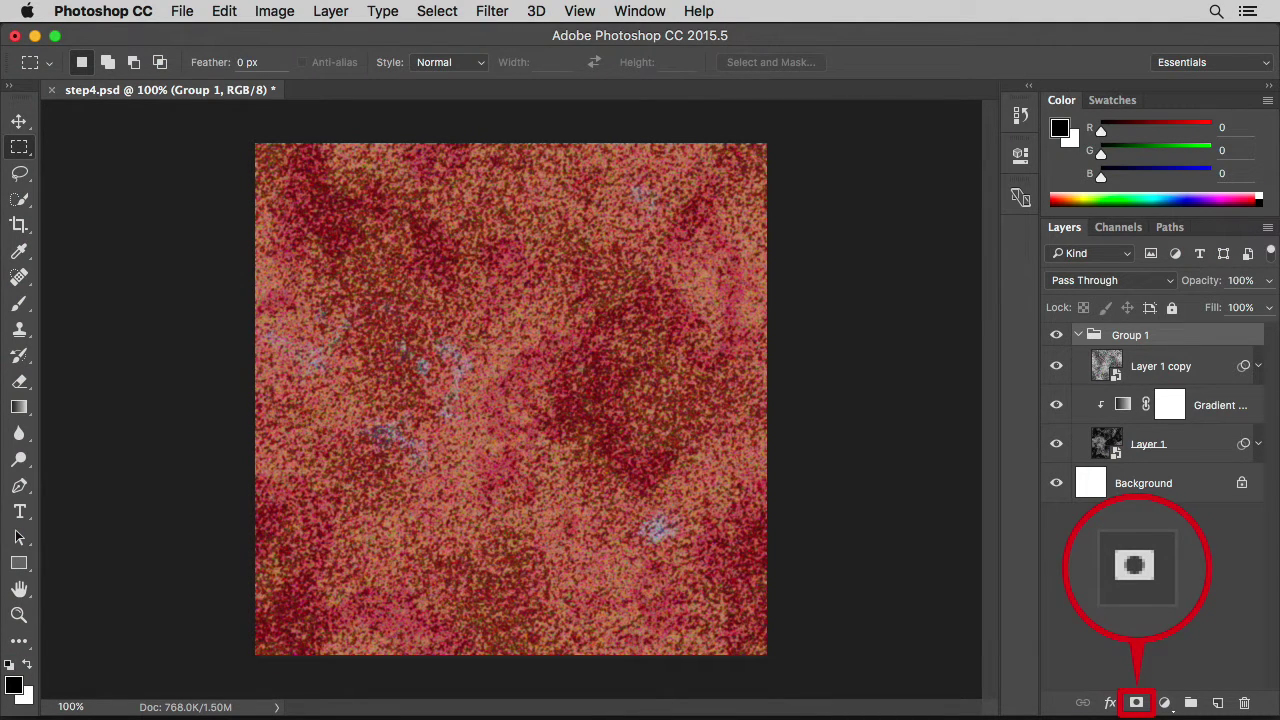
# - Add an all-white layer mask to Group 1 and show only that mask on the canvas
pyautogui.click(1136, 705)
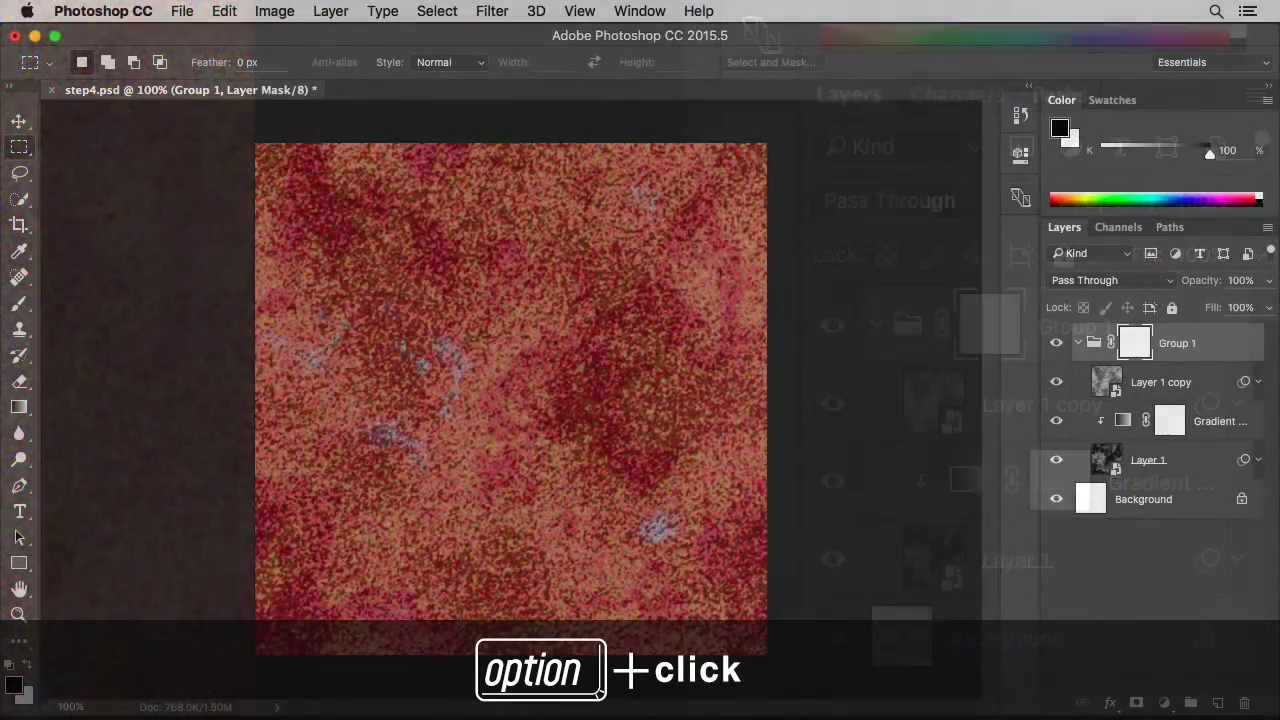
pyautogui.keyDown('alt'); pyautogui.click(1135, 350); pyautogui.keyUp('alt')
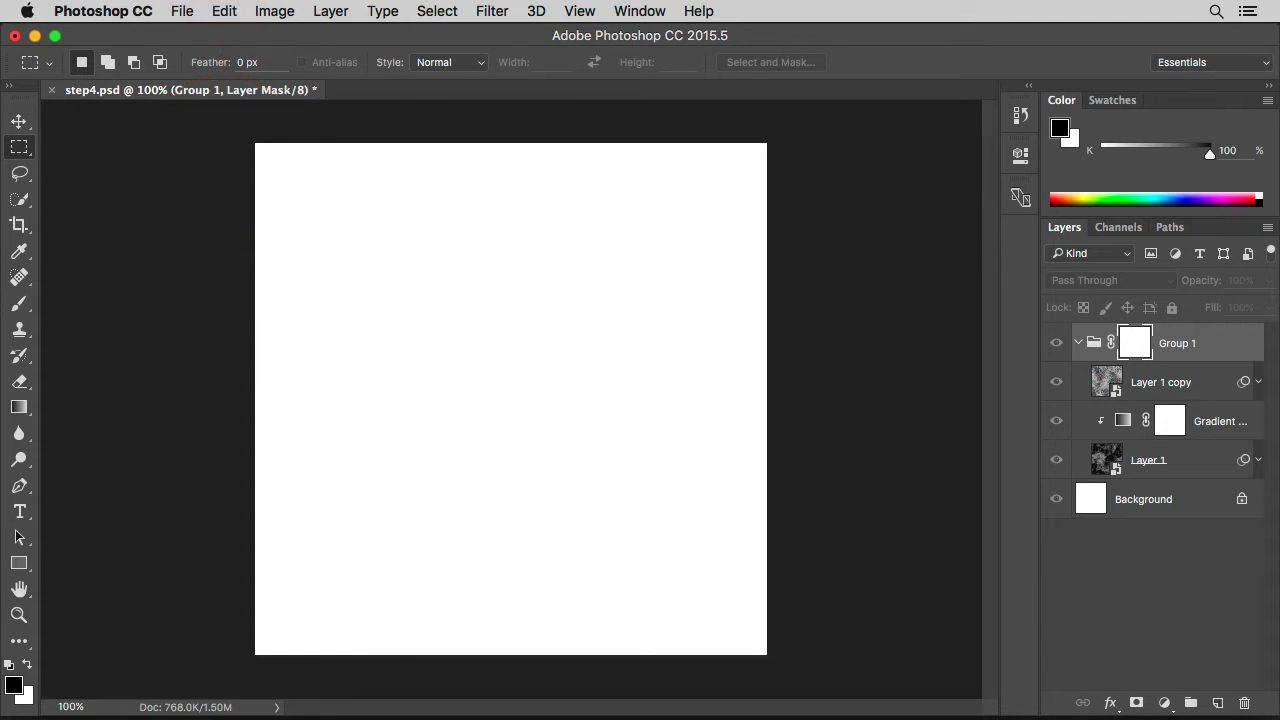
pyautogui.click(225, 12)
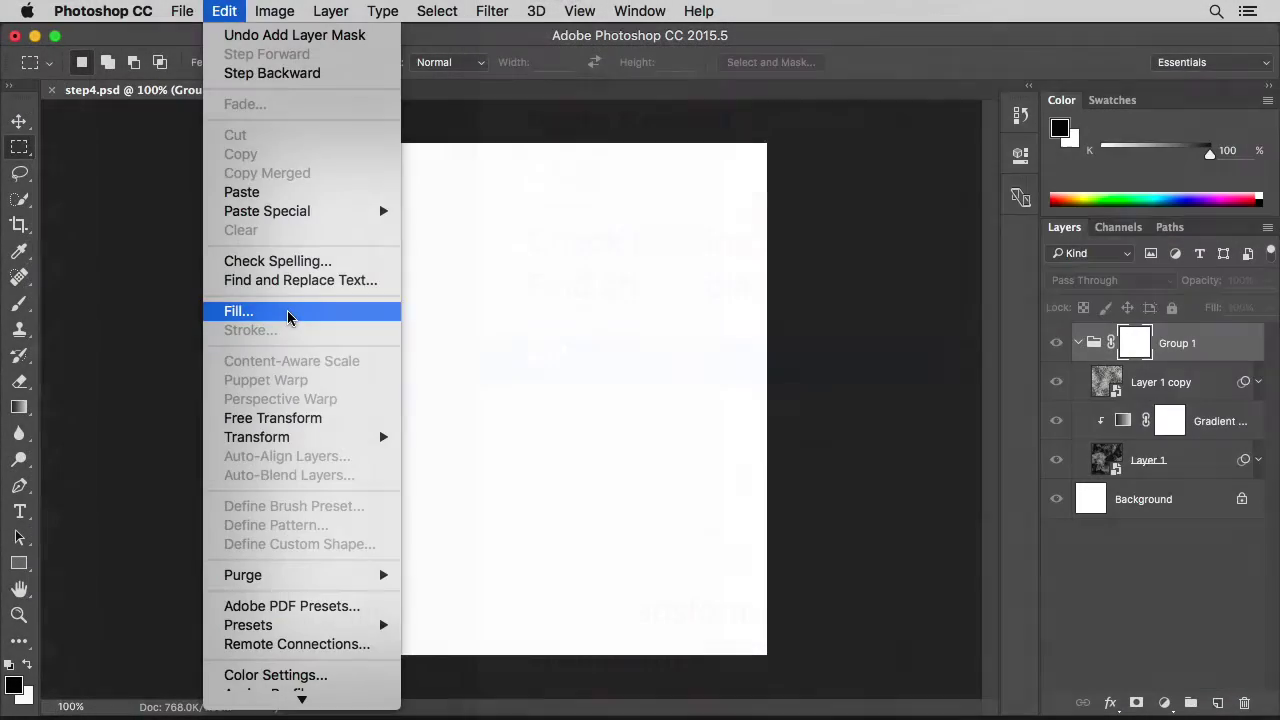
# - Fill Group 1's mask with the blurred diagonal tread custom pattern
pyautogui.click(288, 317)
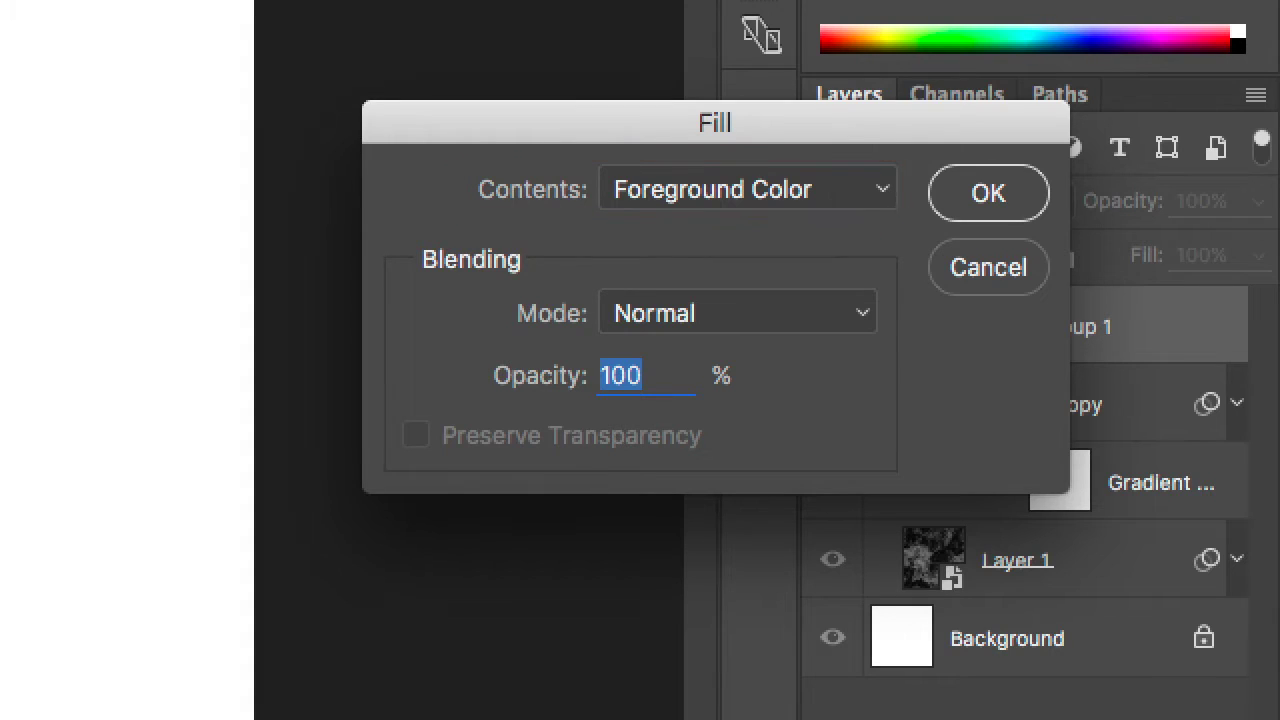
pyautogui.click(884, 190)
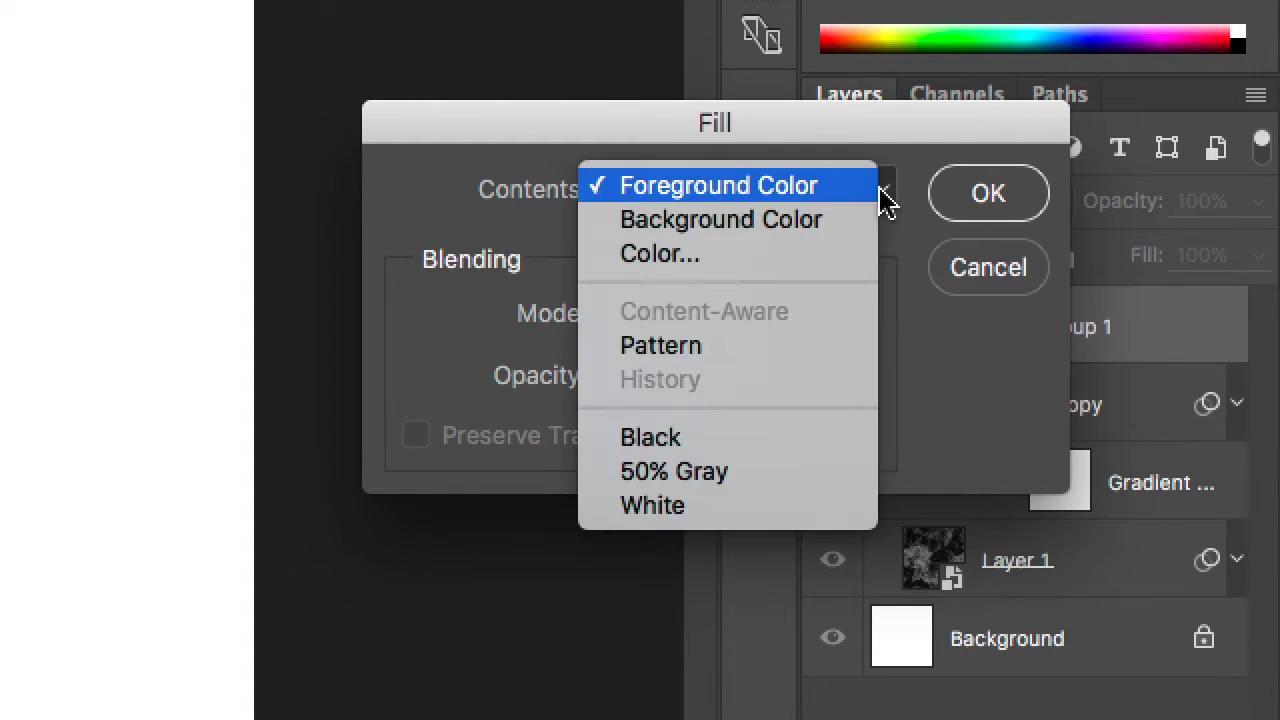
pyautogui.click(808, 345)
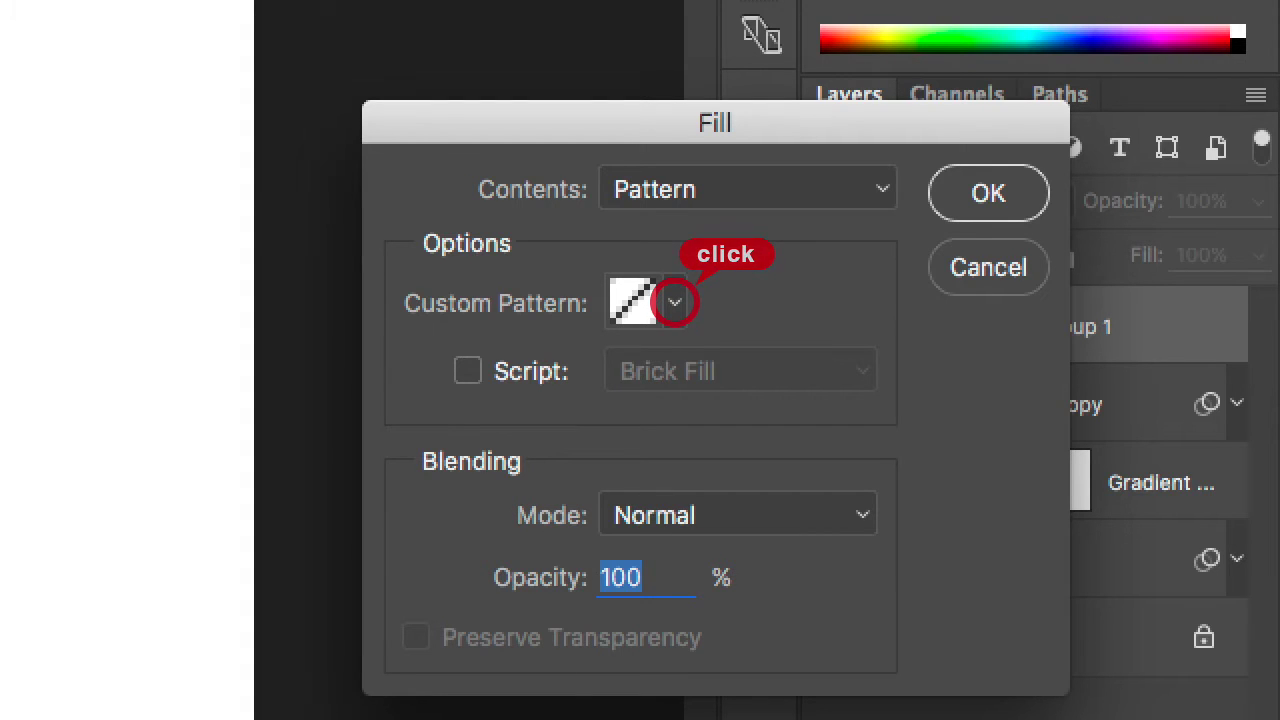
pyautogui.click(675, 304)
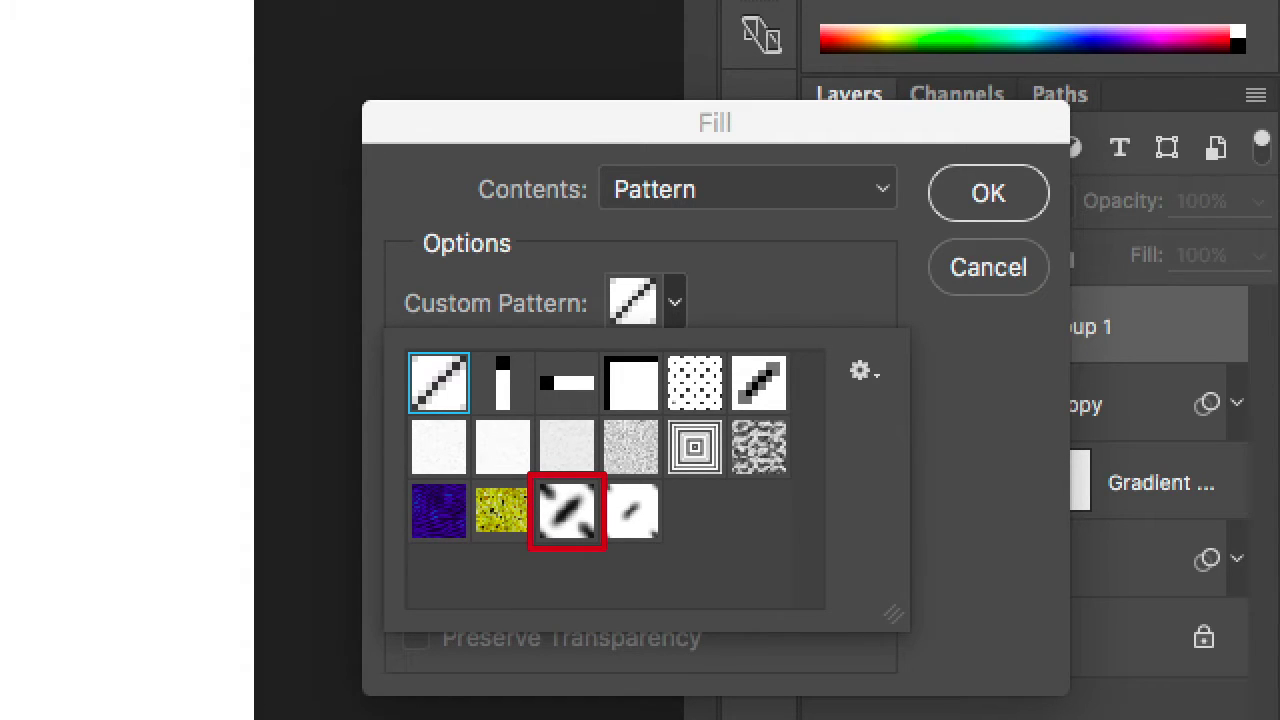
pyautogui.click(566, 518)
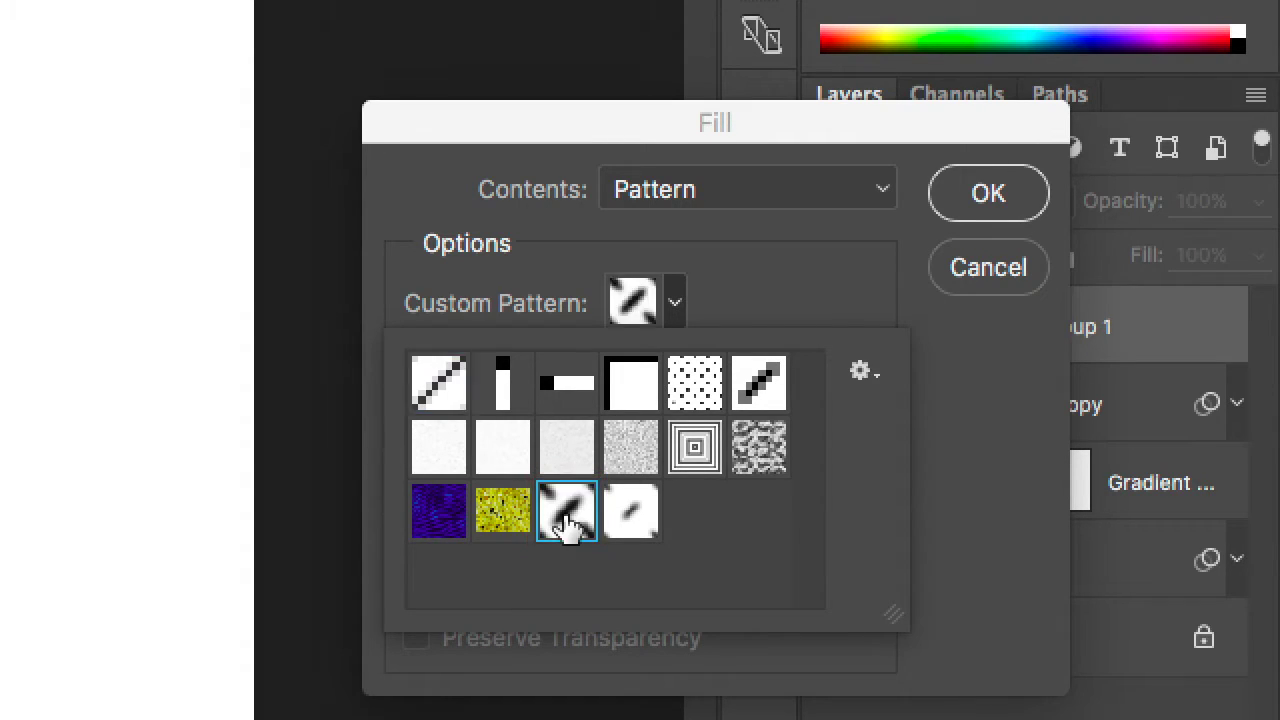
pyautogui.press('Return')
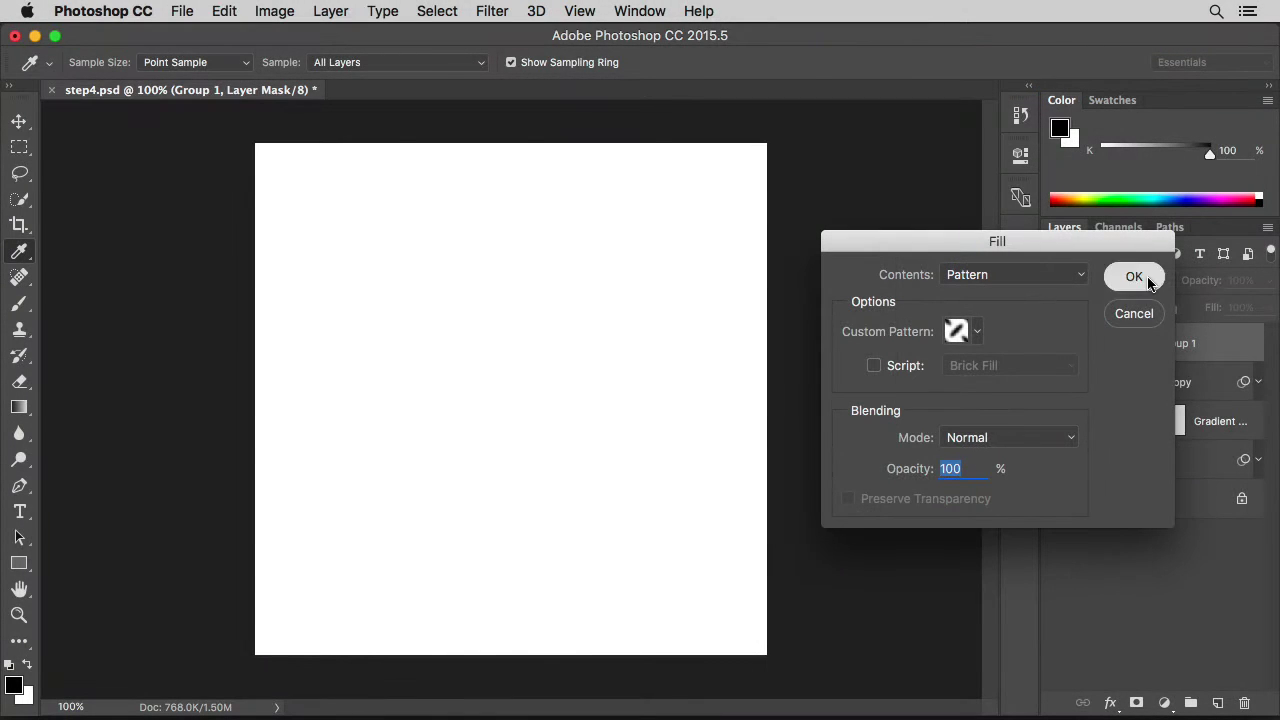
pyautogui.click(1147, 280)
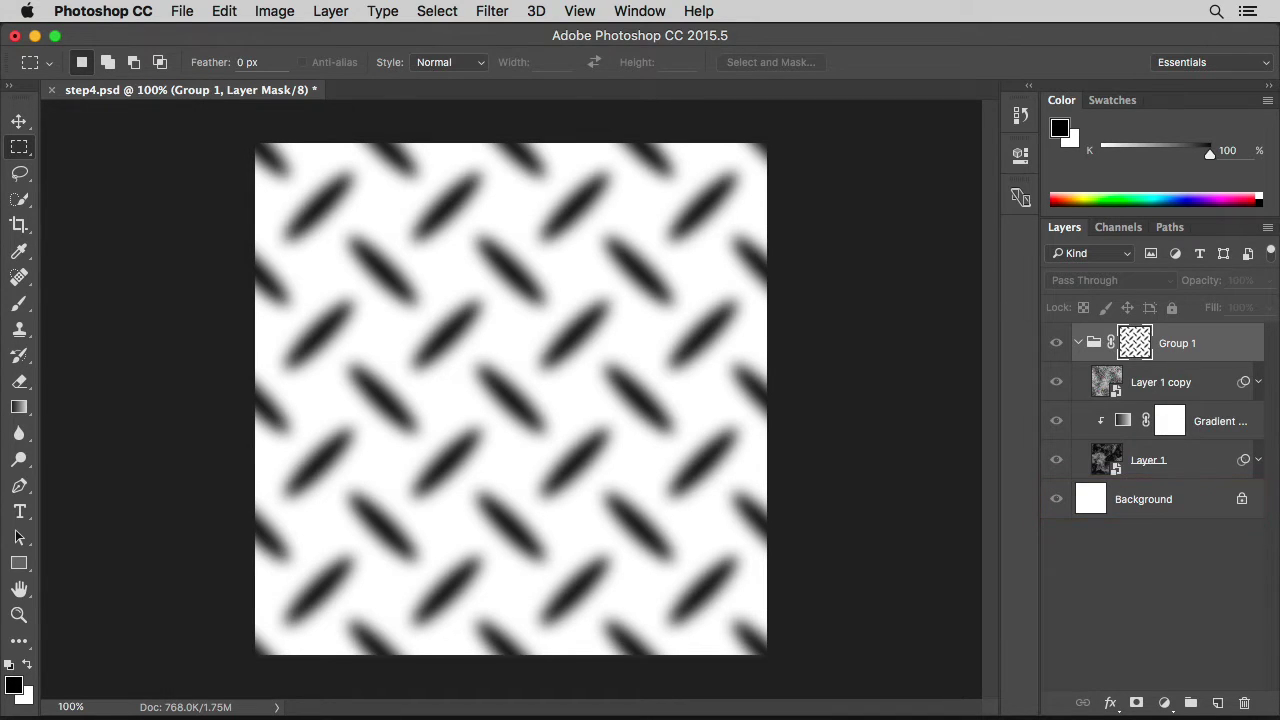
# - Select the Background layer and fill it with 50% Gray
pyautogui.click(1143, 505)
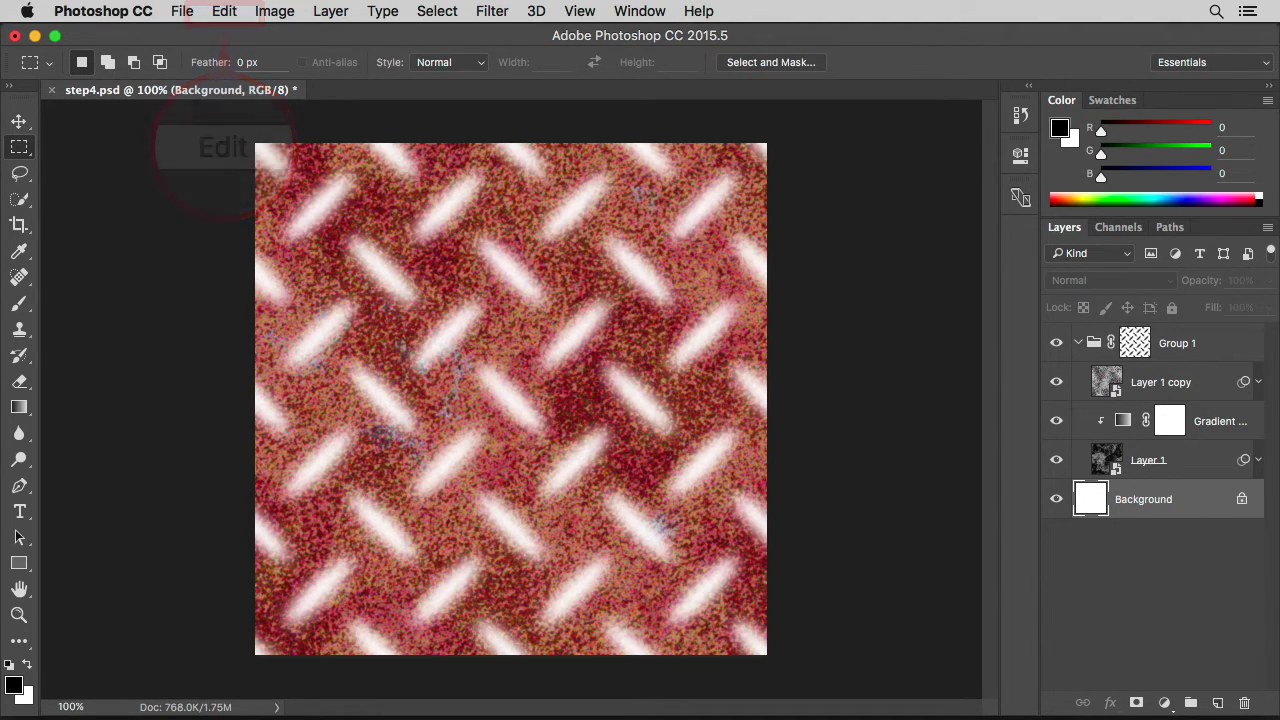
pyautogui.click(226, 14)
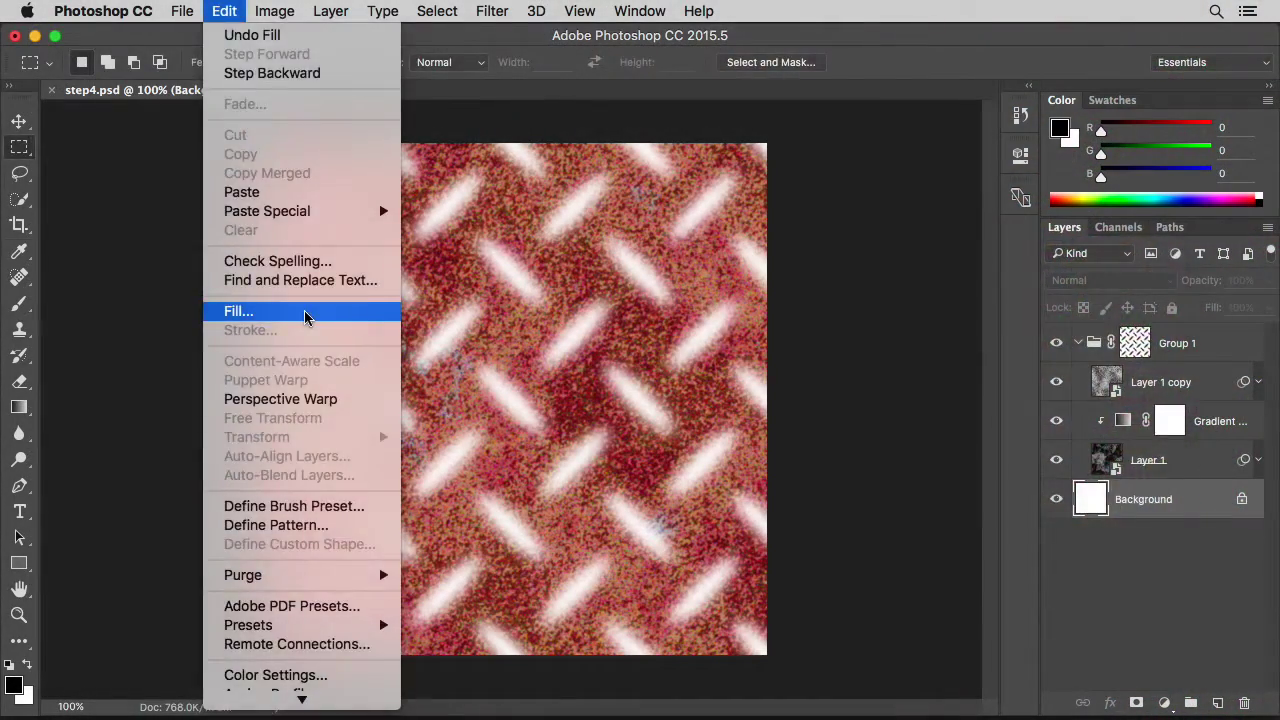
pyautogui.click(305, 318)
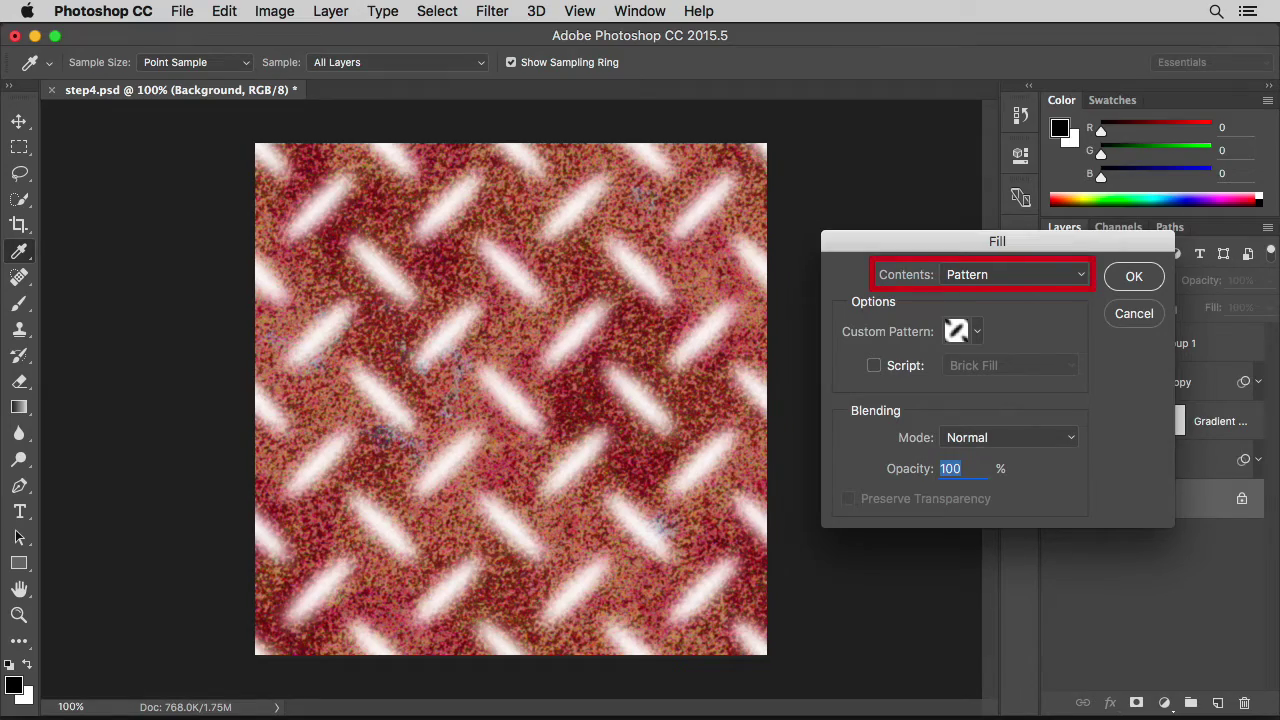
pyautogui.click(1080, 276)
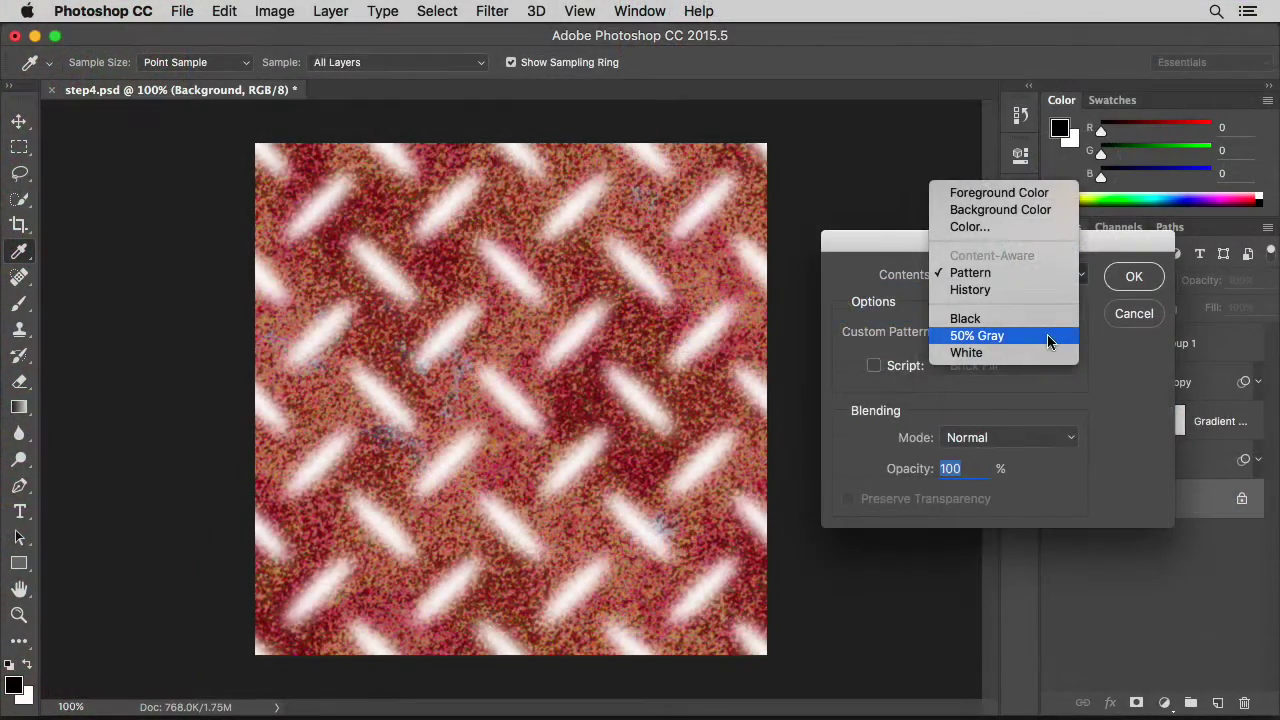
pyautogui.click(1047, 336)
pyautogui.click(1134, 277)
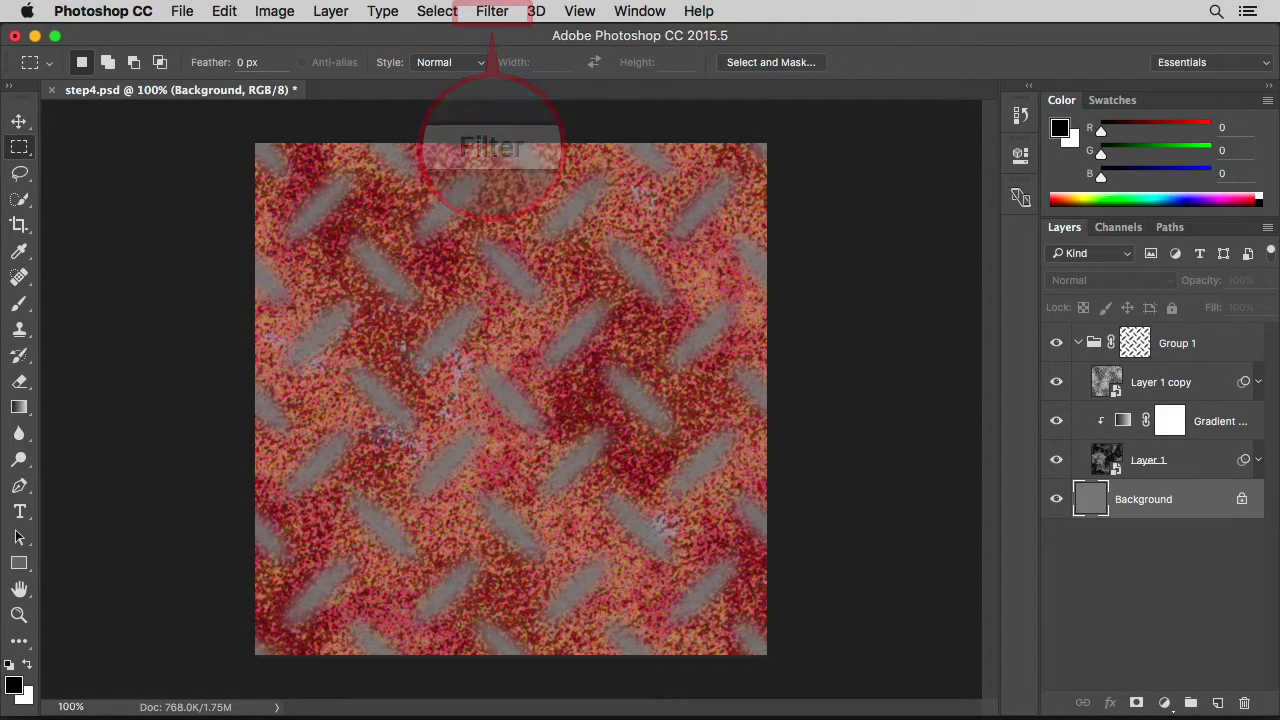
# - Apply Add Noise to the Background at 10%, Uniform, Monochromatic
pyautogui.click(491, 12)
pyautogui.moveTo(506, 306)
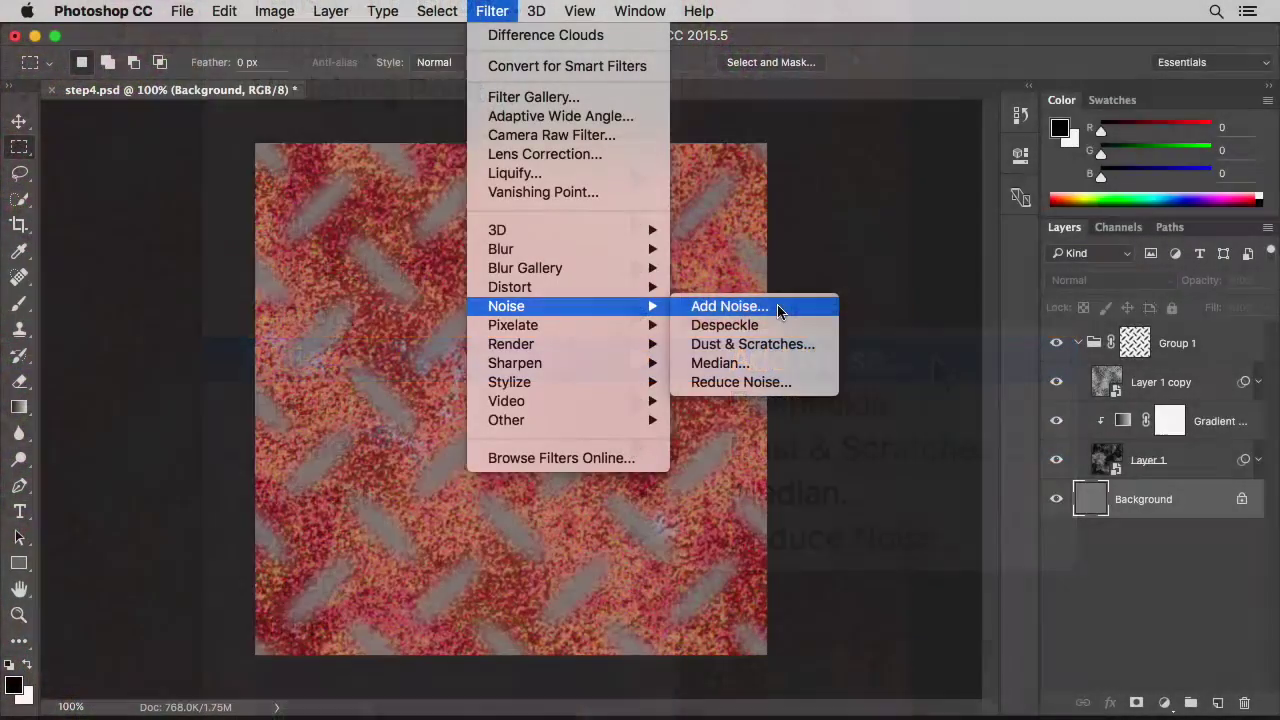
pyautogui.click(777, 301)
pyautogui.click(916, 516)
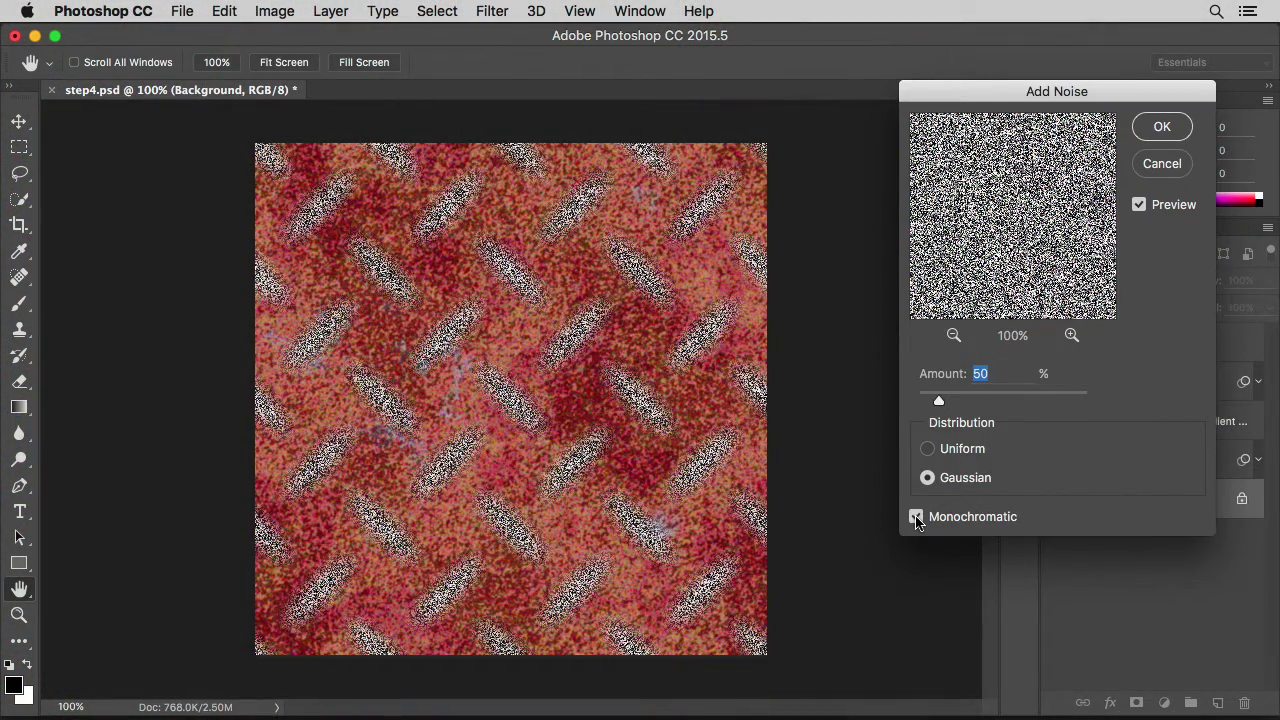
pyautogui.click(928, 449)
pyautogui.write('10')
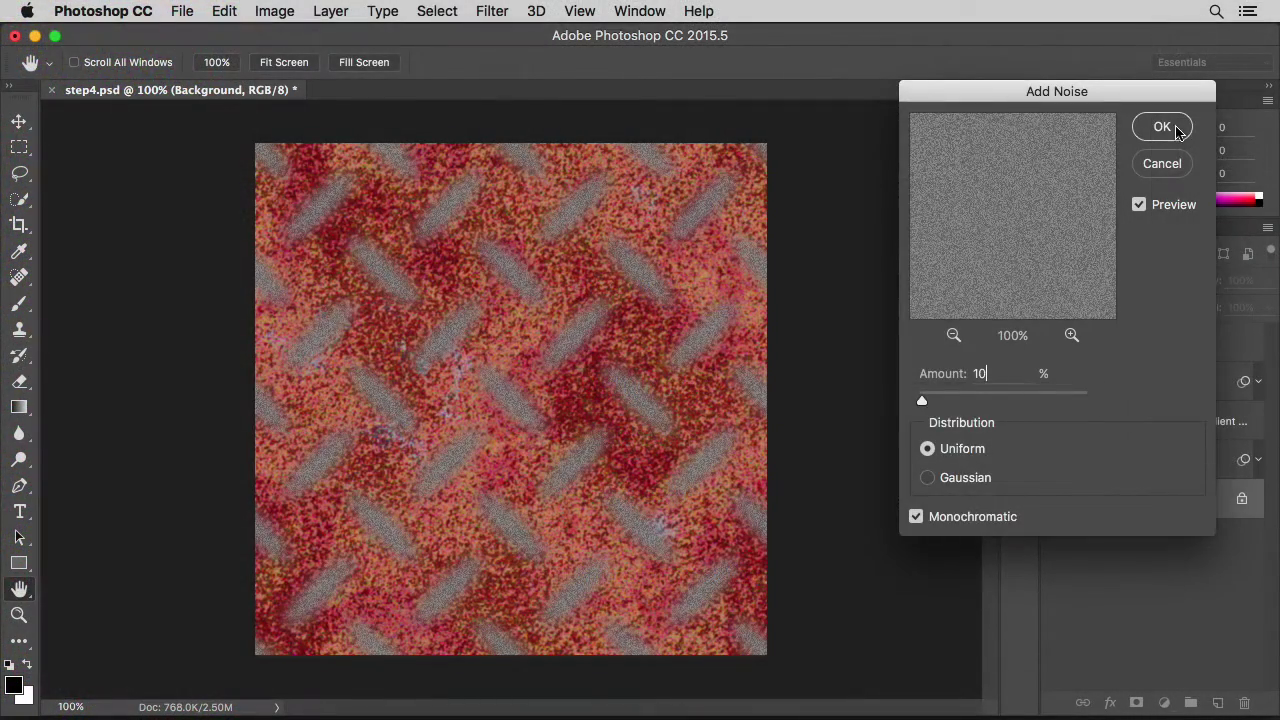
pyautogui.click(1157, 126)
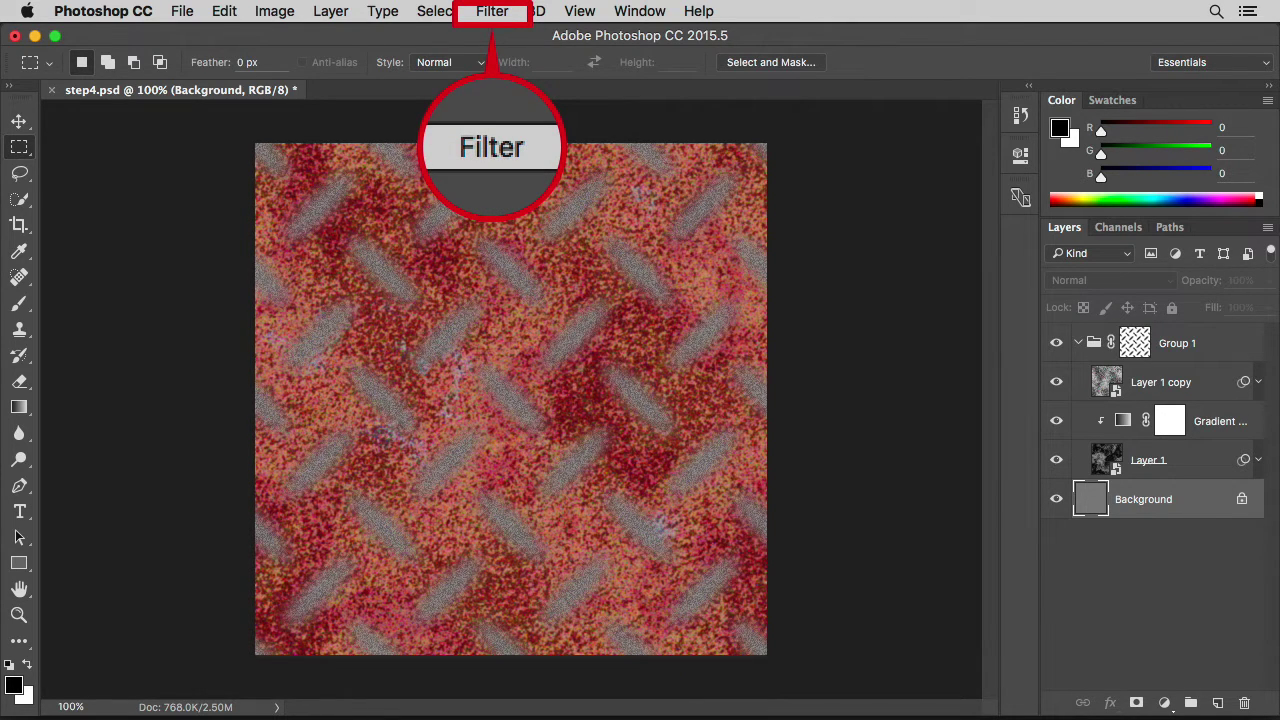
# - Soften the noisy Background with a 0.5 px Gaussian Blur
pyautogui.click(491, 12)
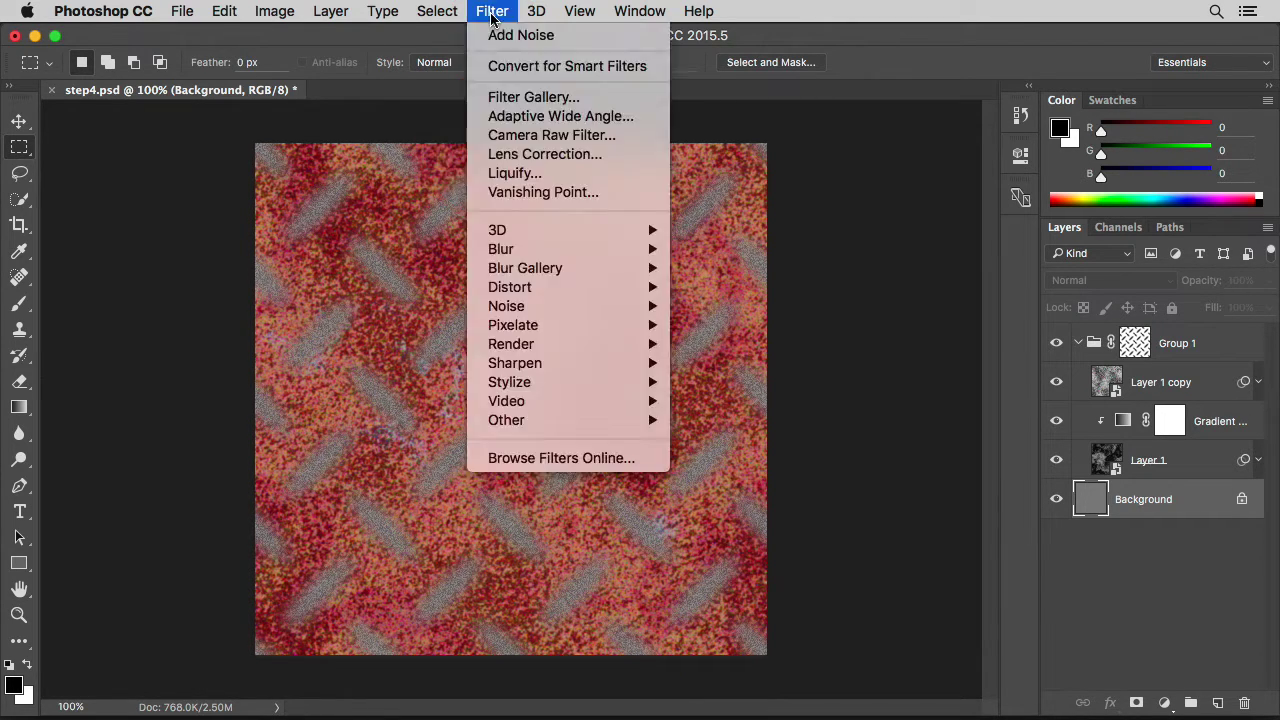
pyautogui.moveTo(320, 272)
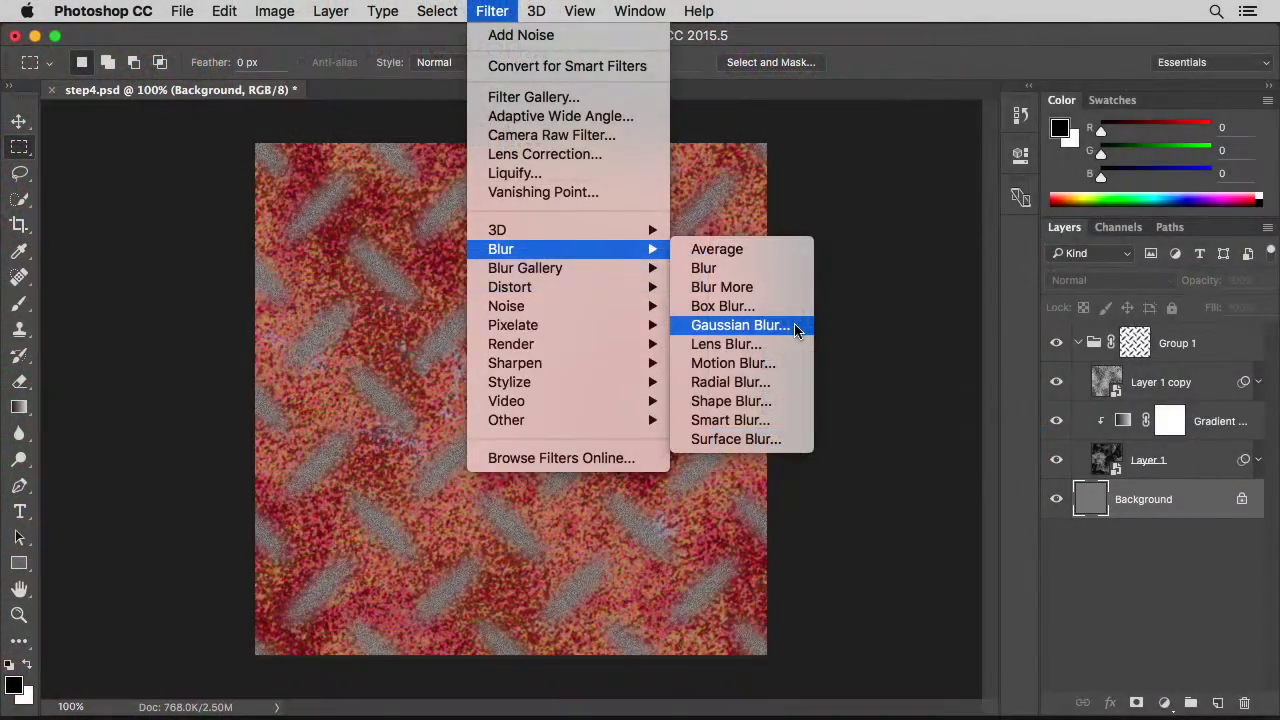
pyautogui.click(996, 448)
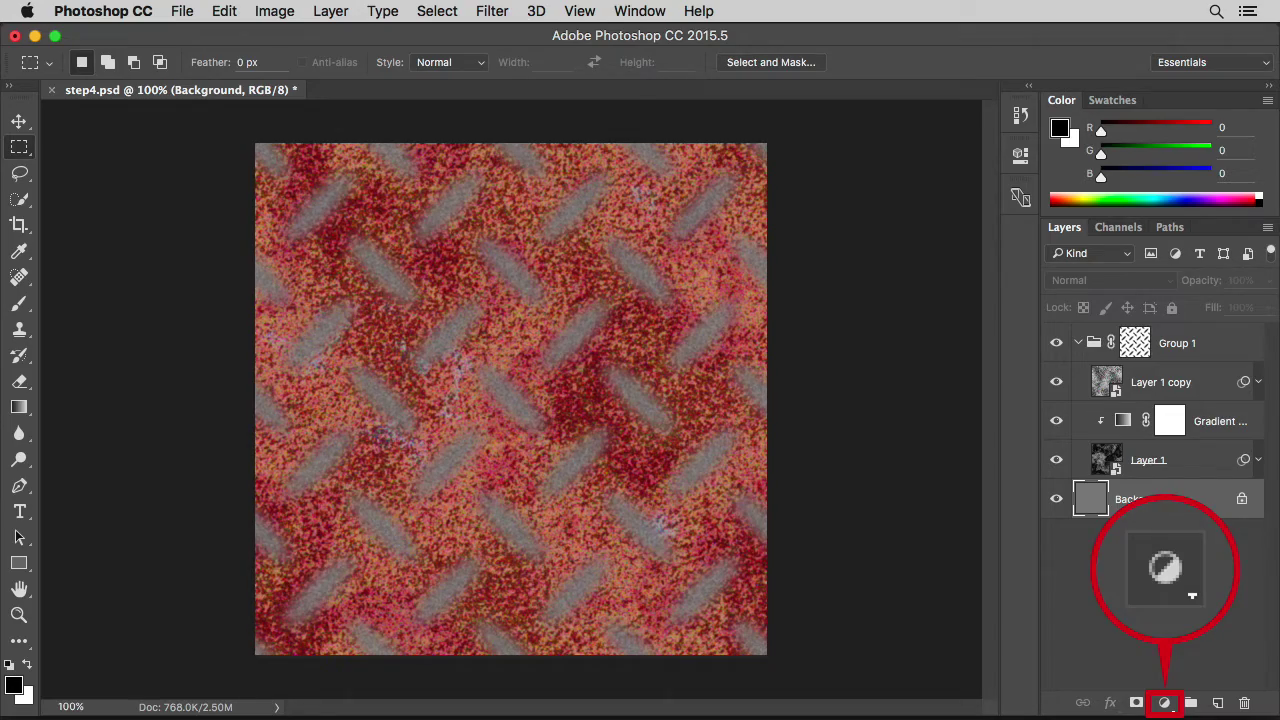
pyautogui.click(1164, 704)
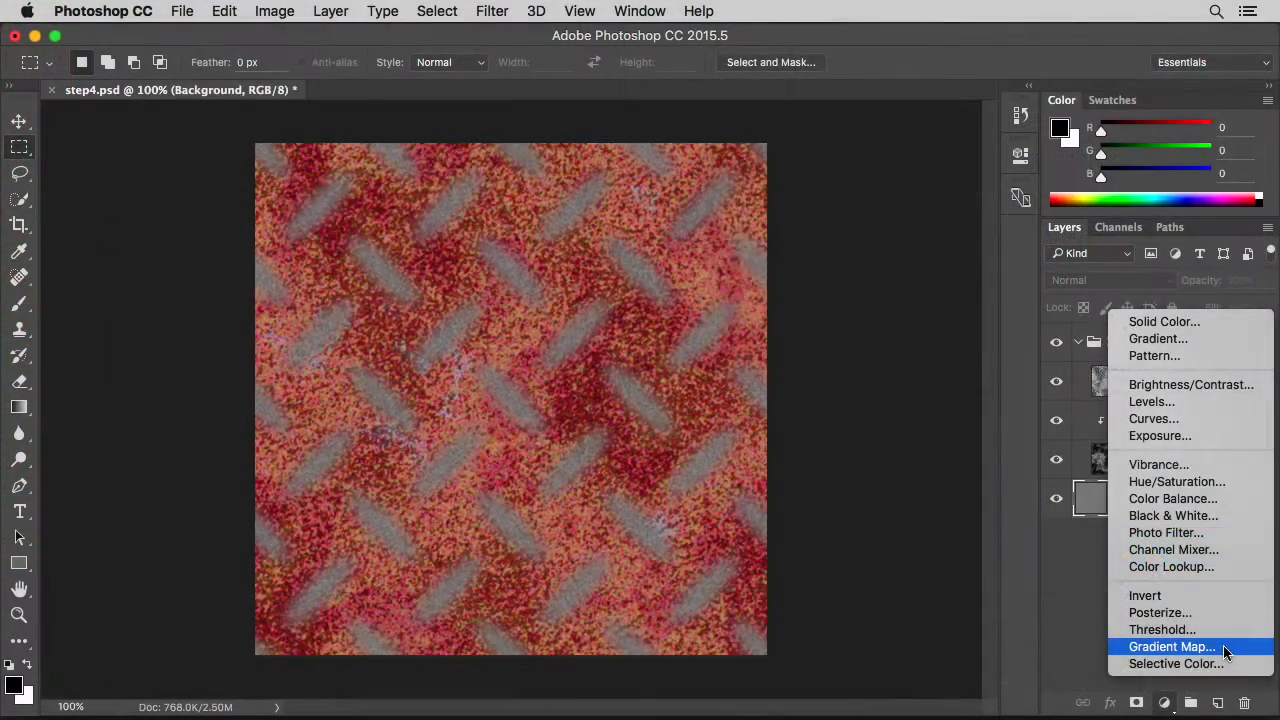
# - Add a Gradient Map adjustment layer and insert a middle colour stop at 50%
pyautogui.click(1172, 647)
pyautogui.click(842, 206)
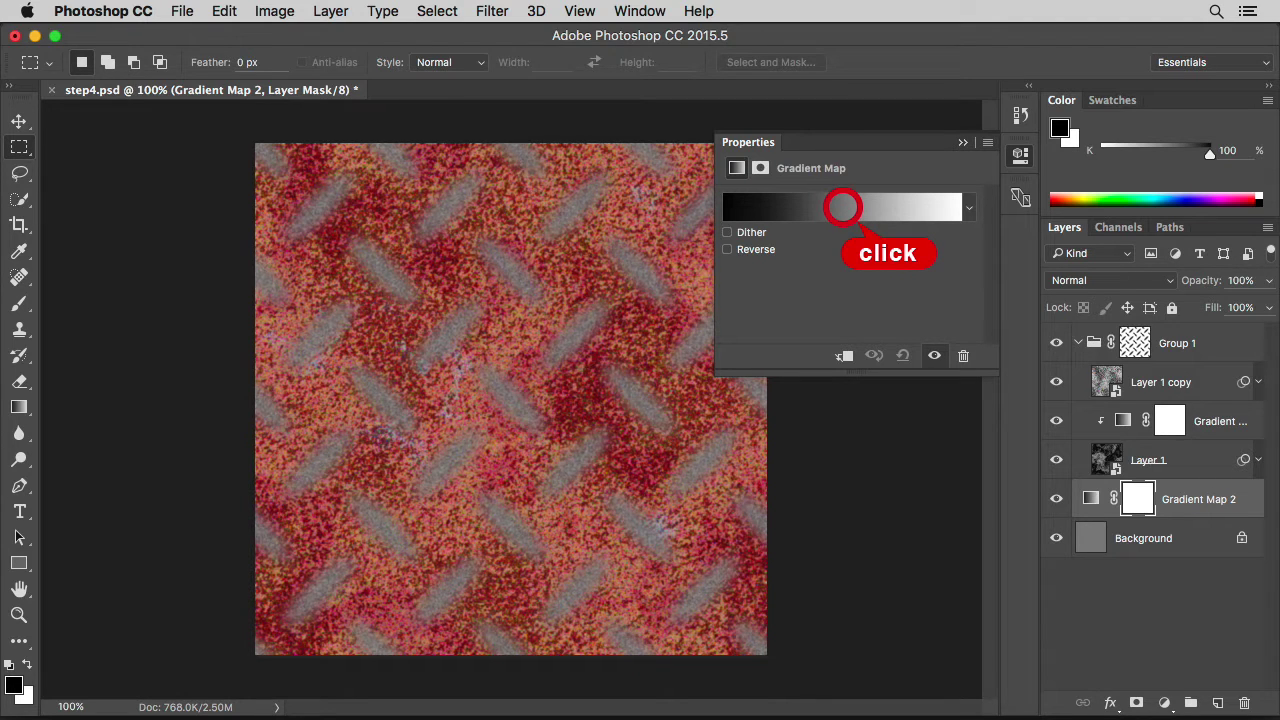
pyautogui.click(845, 208)
pyautogui.click(934, 423)
pyautogui.doubleClick(934, 423)
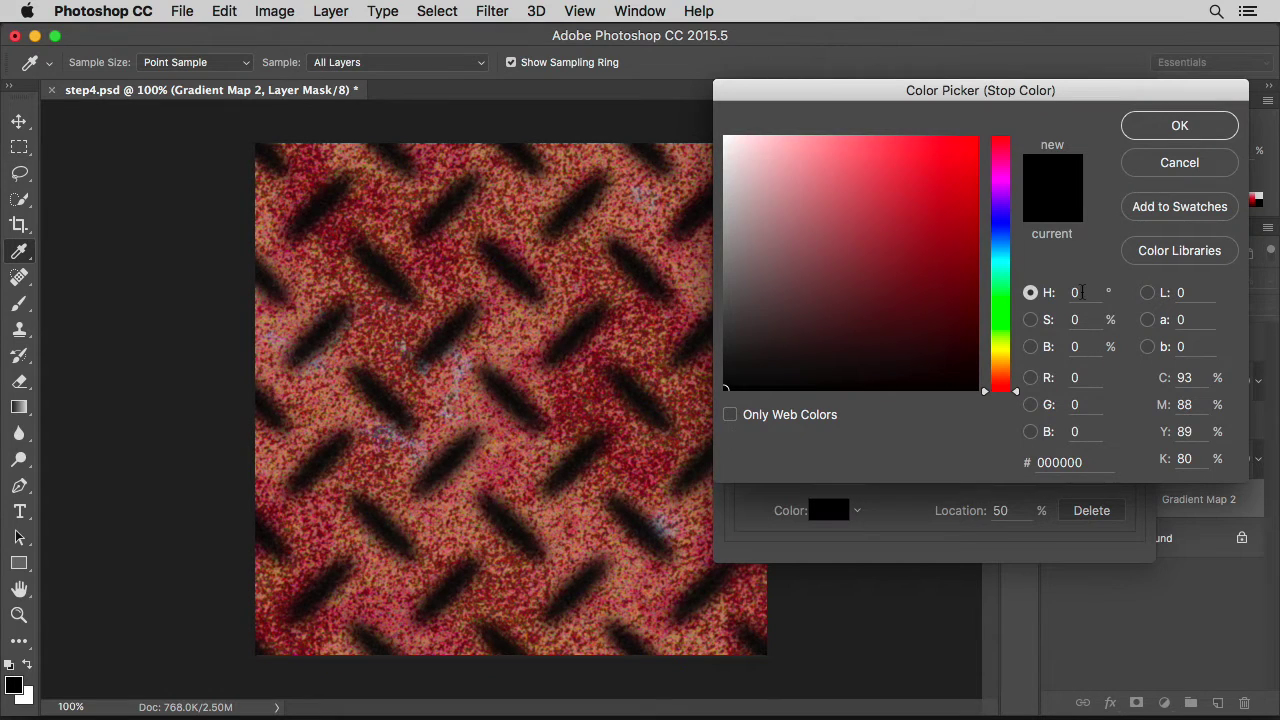
# - Set the middle stop to brown H36 S59 B55 and accept the gradient
pyautogui.write('36')
pyautogui.press('Tab')
pyautogui.write('59')
pyautogui.press('Tab')
pyautogui.write('55')
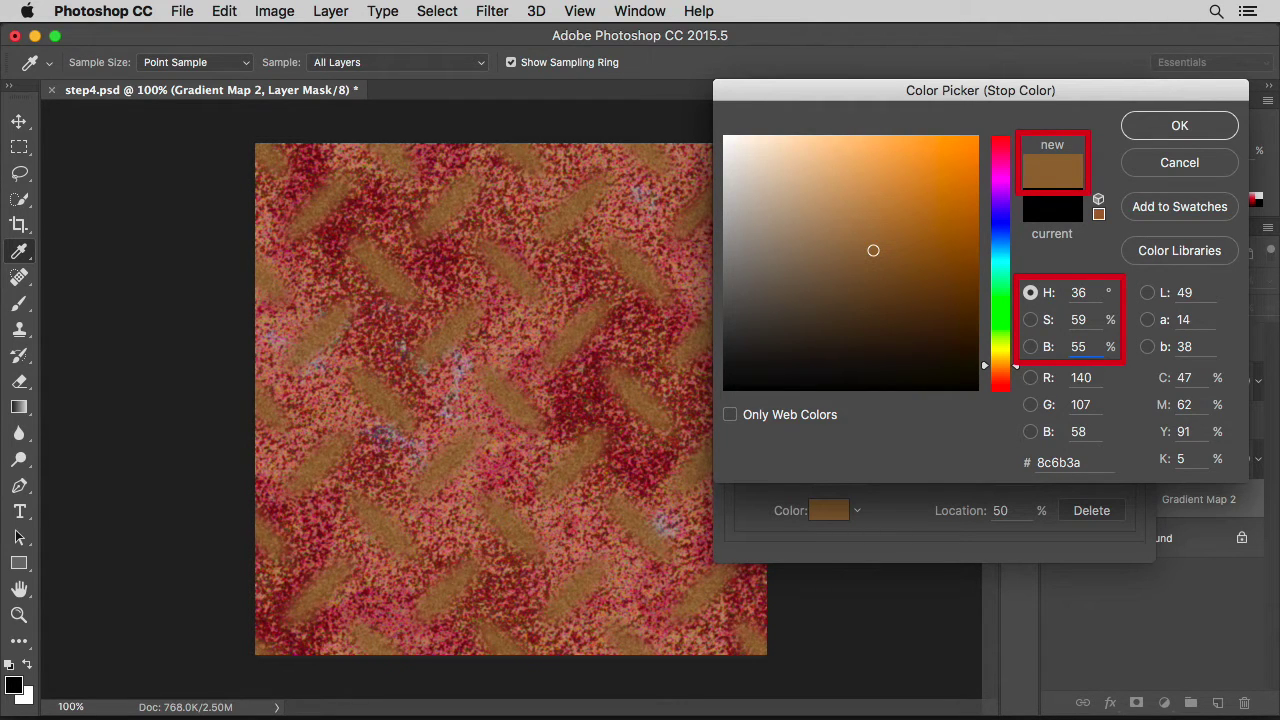
pyautogui.click(1180, 125)
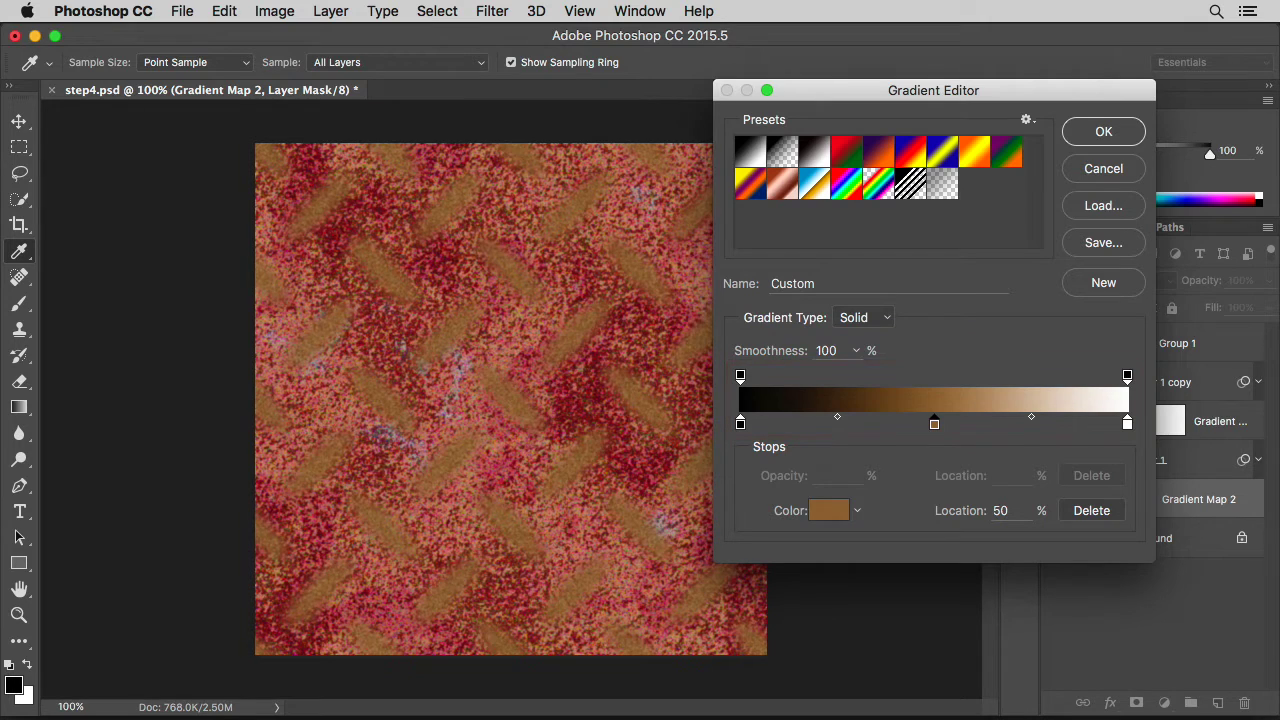
pyautogui.click(1116, 134)
pyautogui.click(1020, 154)
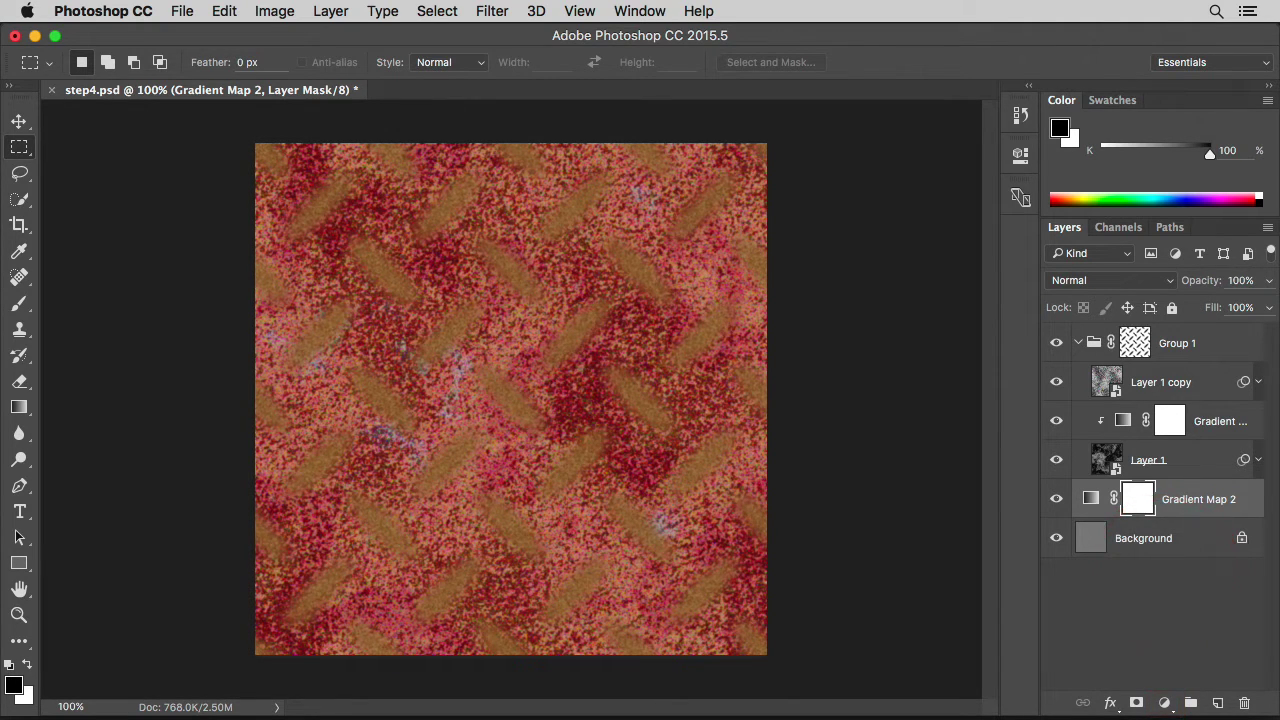
# - Add a Solid Color fill layer in light grey H210 S5 B75 (b6babf)
pyautogui.click(1164, 703)
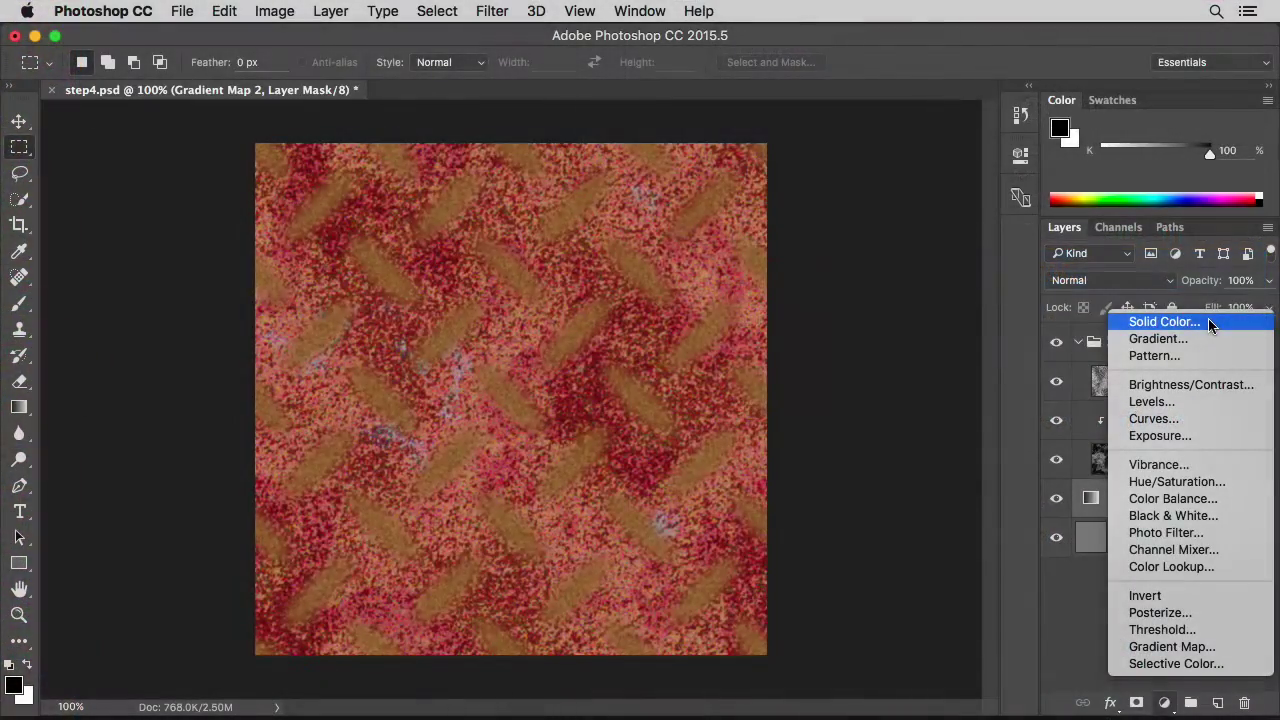
pyautogui.click(1208, 322)
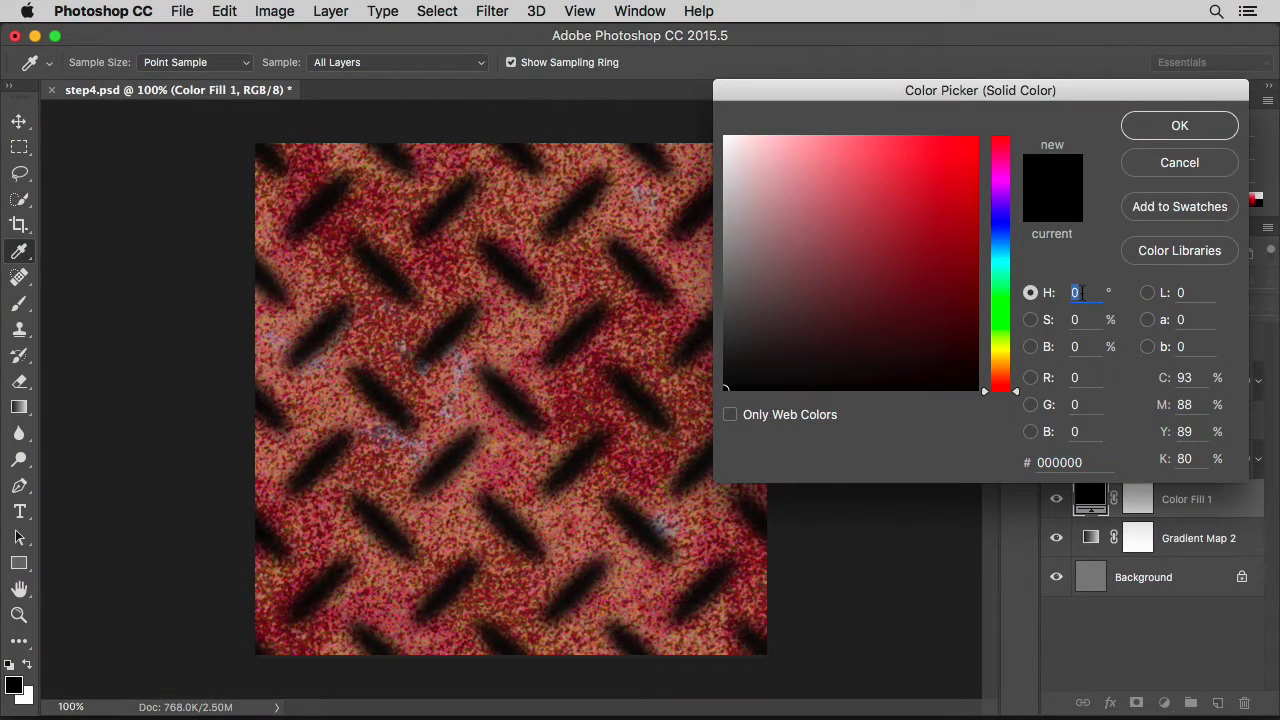
pyautogui.write('210')
pyautogui.press('Tab')
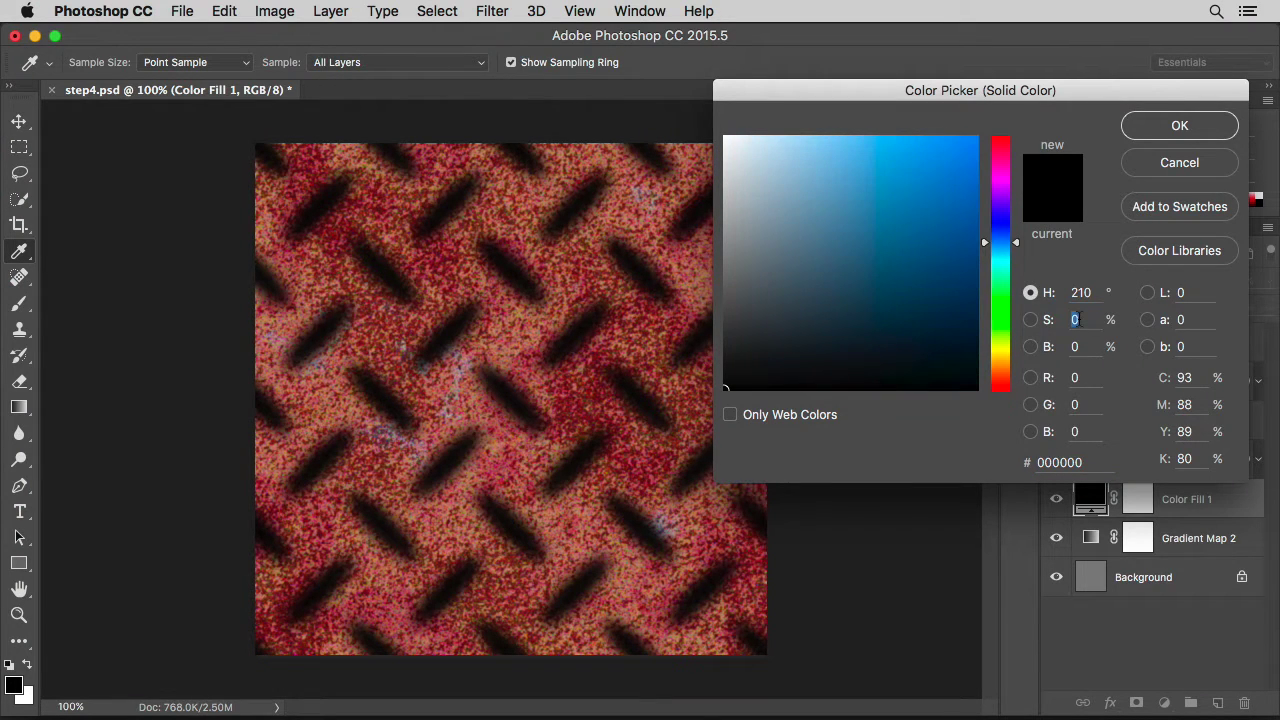
pyautogui.write('5')
pyautogui.press('Tab')
pyautogui.write('75')
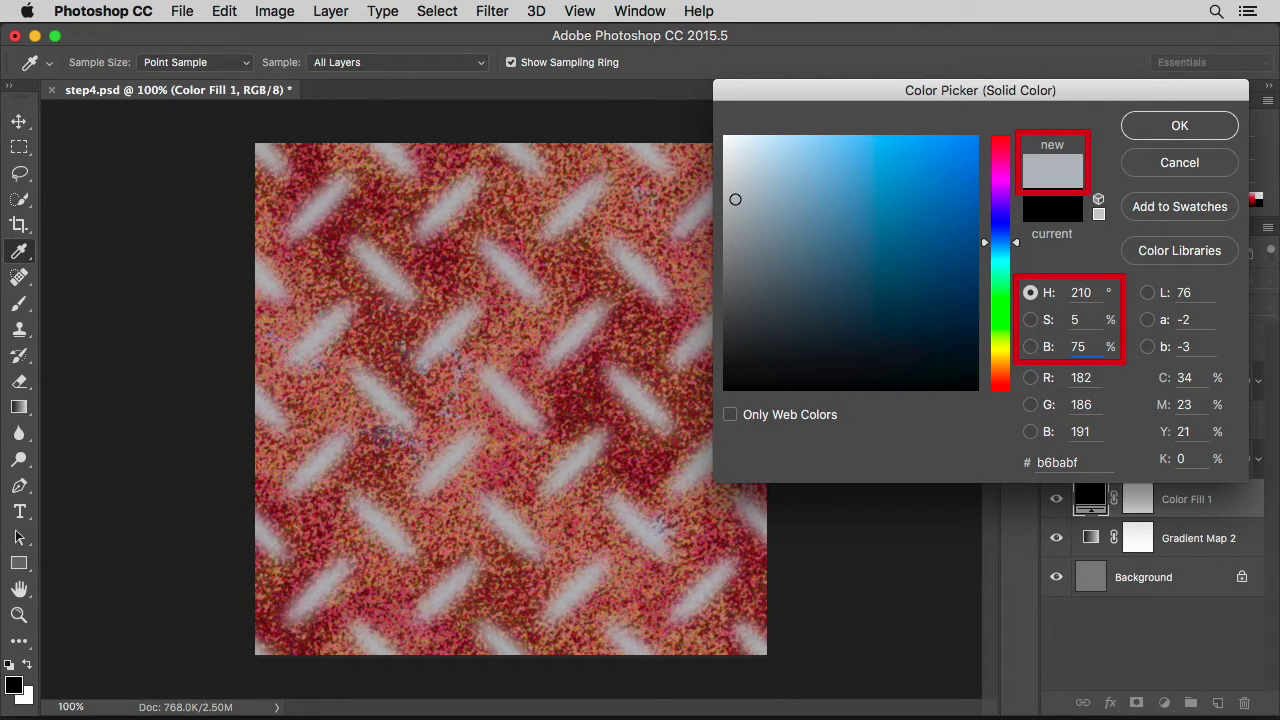
pyautogui.click(1195, 128)
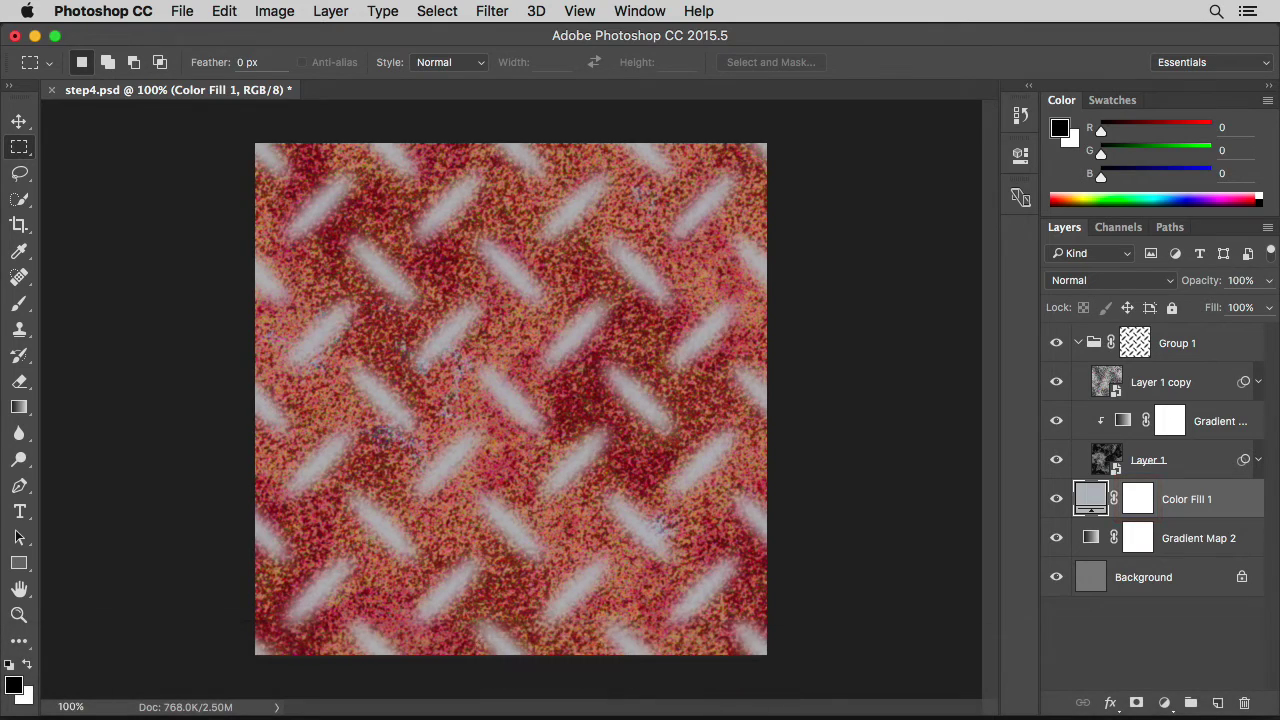
# - Show Color Fill 1's mask alone and fill it with the soft single-streak custom pattern
pyautogui.keyDown('alt'); pyautogui.click(1137, 506); pyautogui.keyUp('alt')
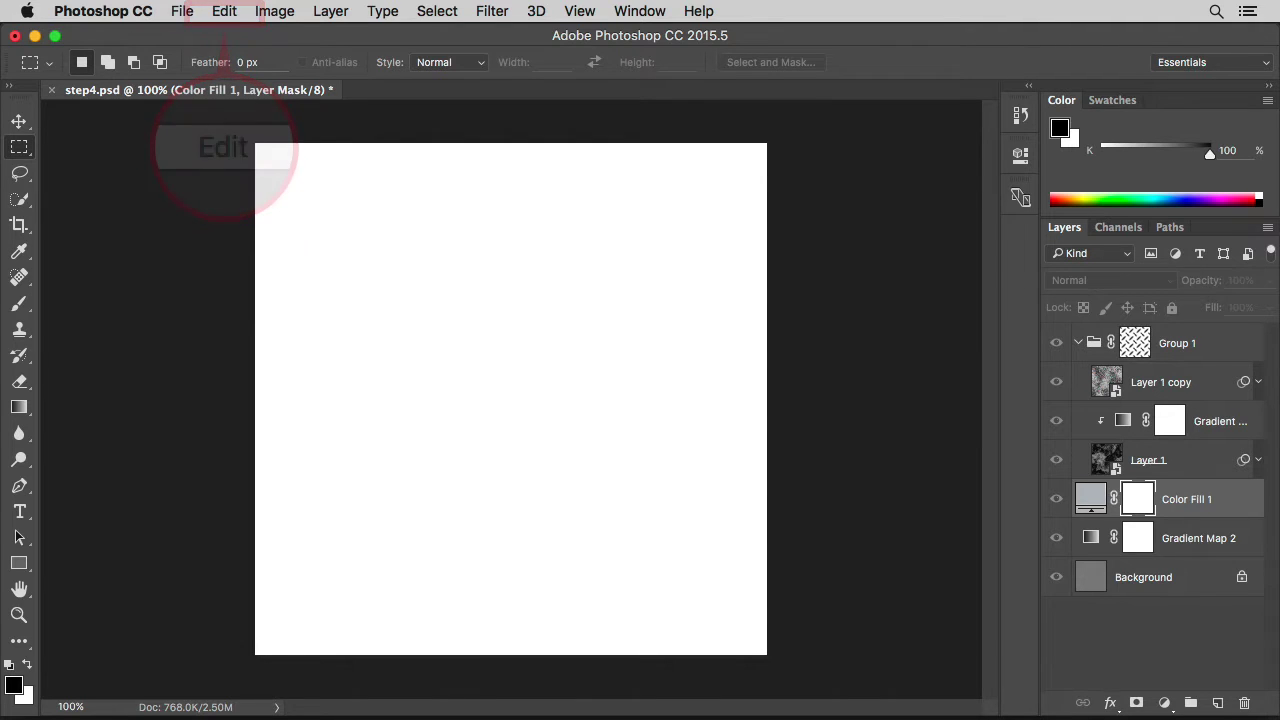
pyautogui.click(226, 14)
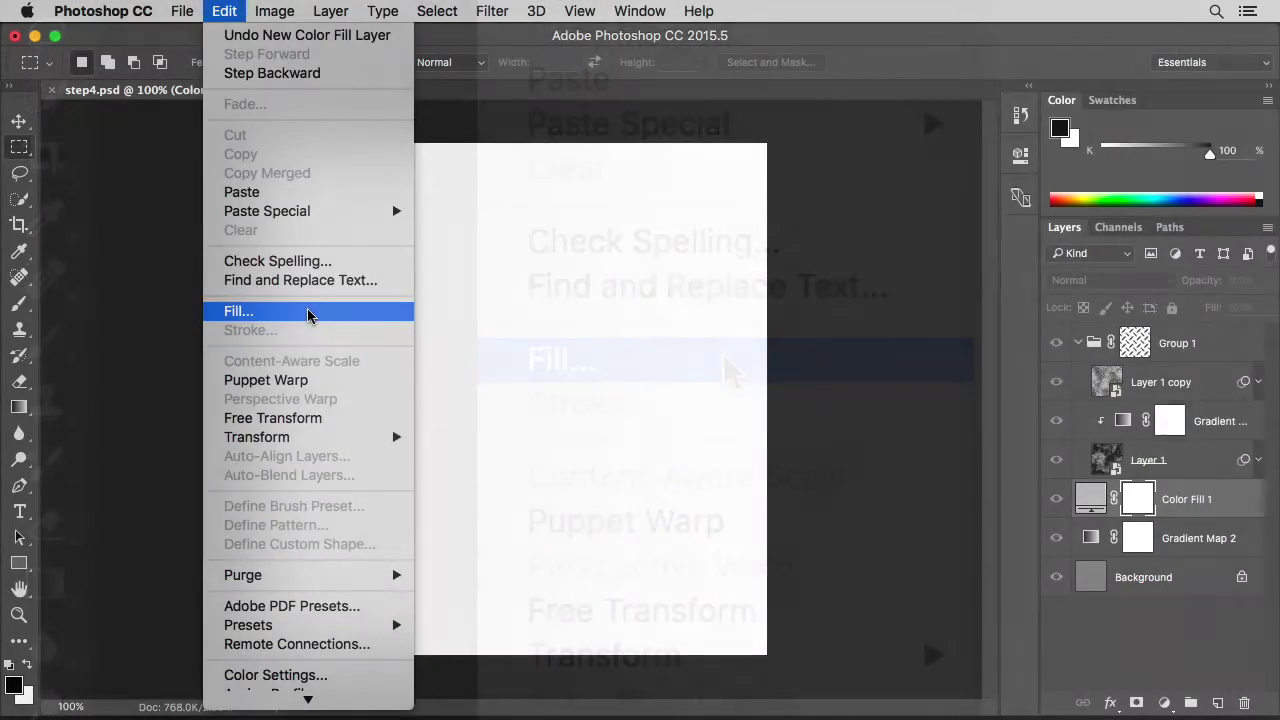
pyautogui.click(307, 313)
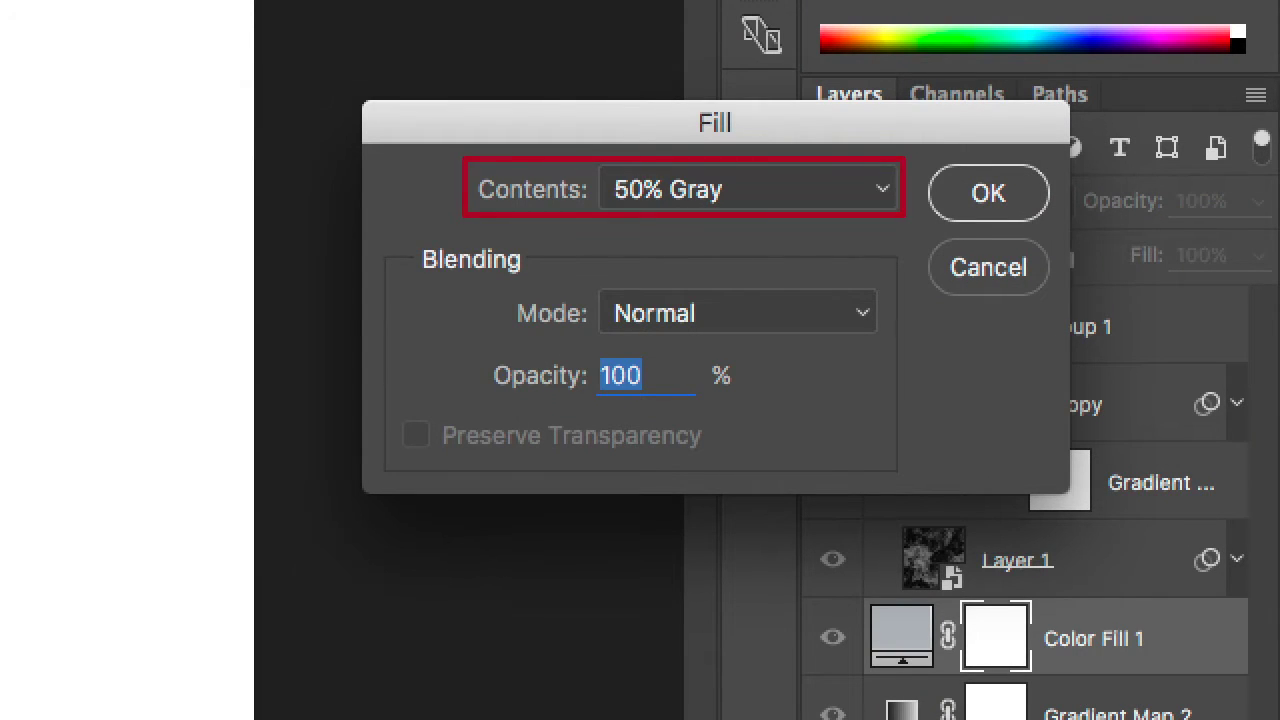
pyautogui.click(884, 190)
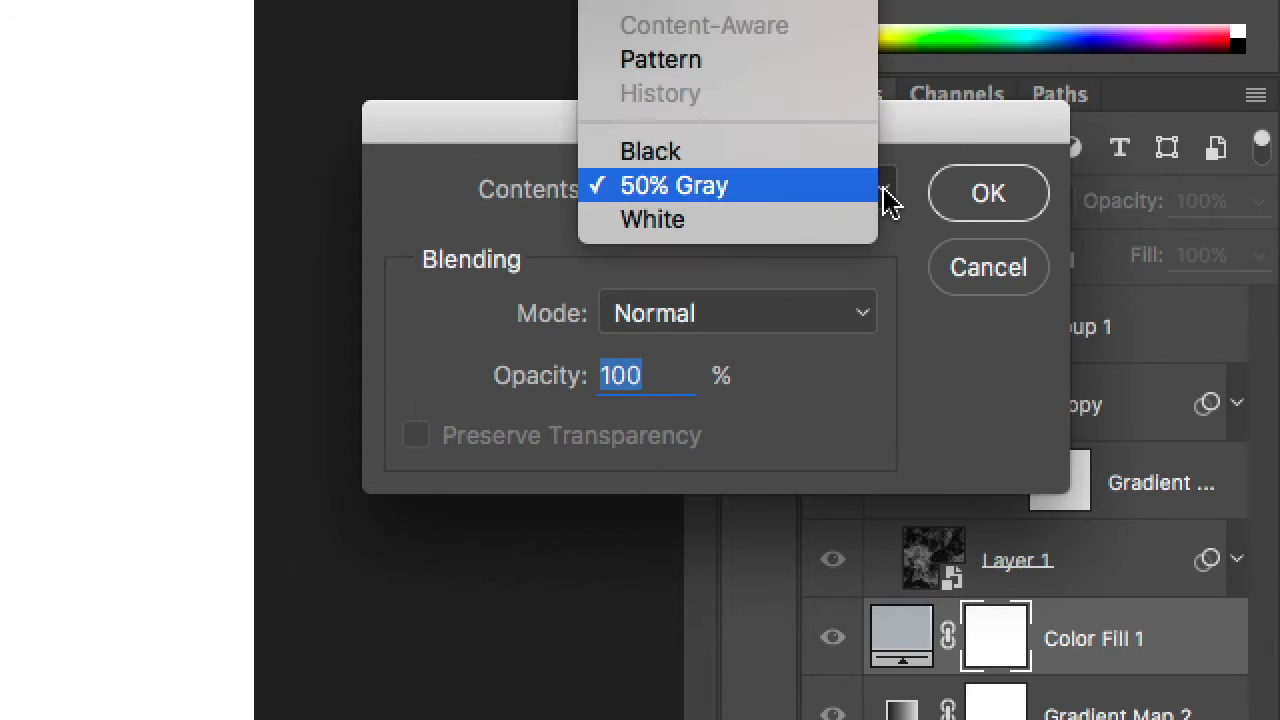
pyautogui.click(828, 62)
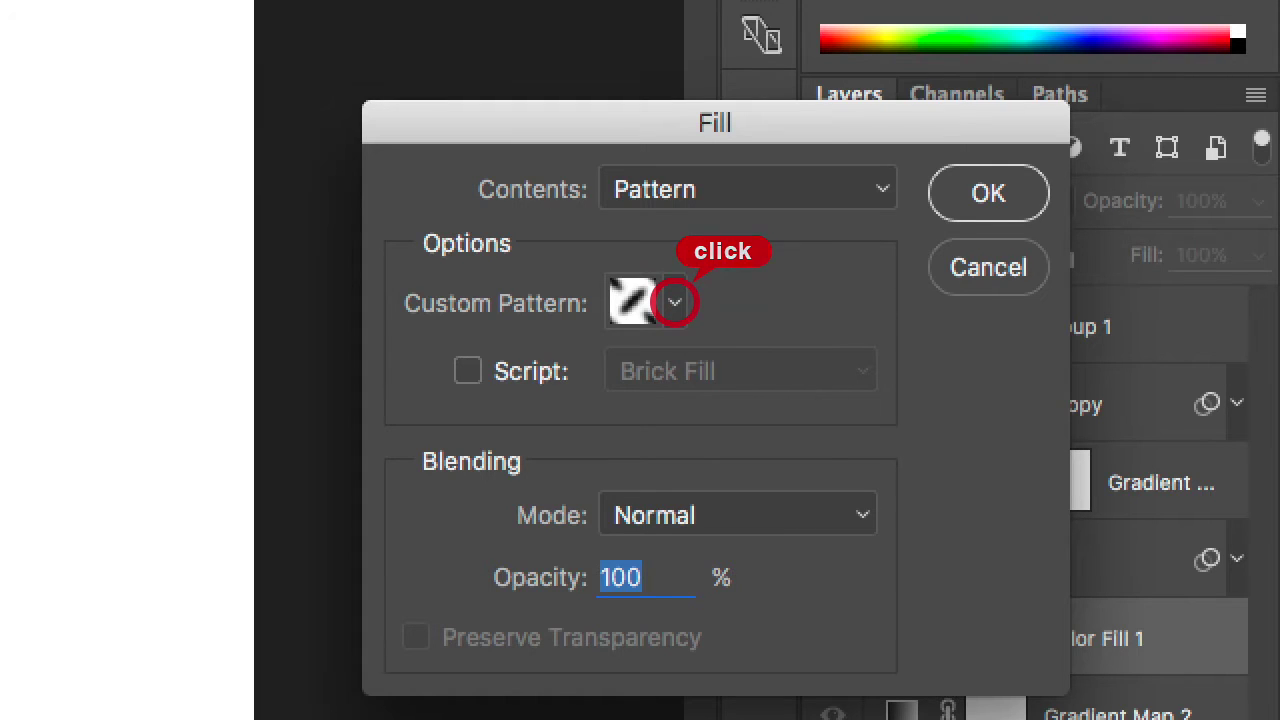
pyautogui.click(676, 305)
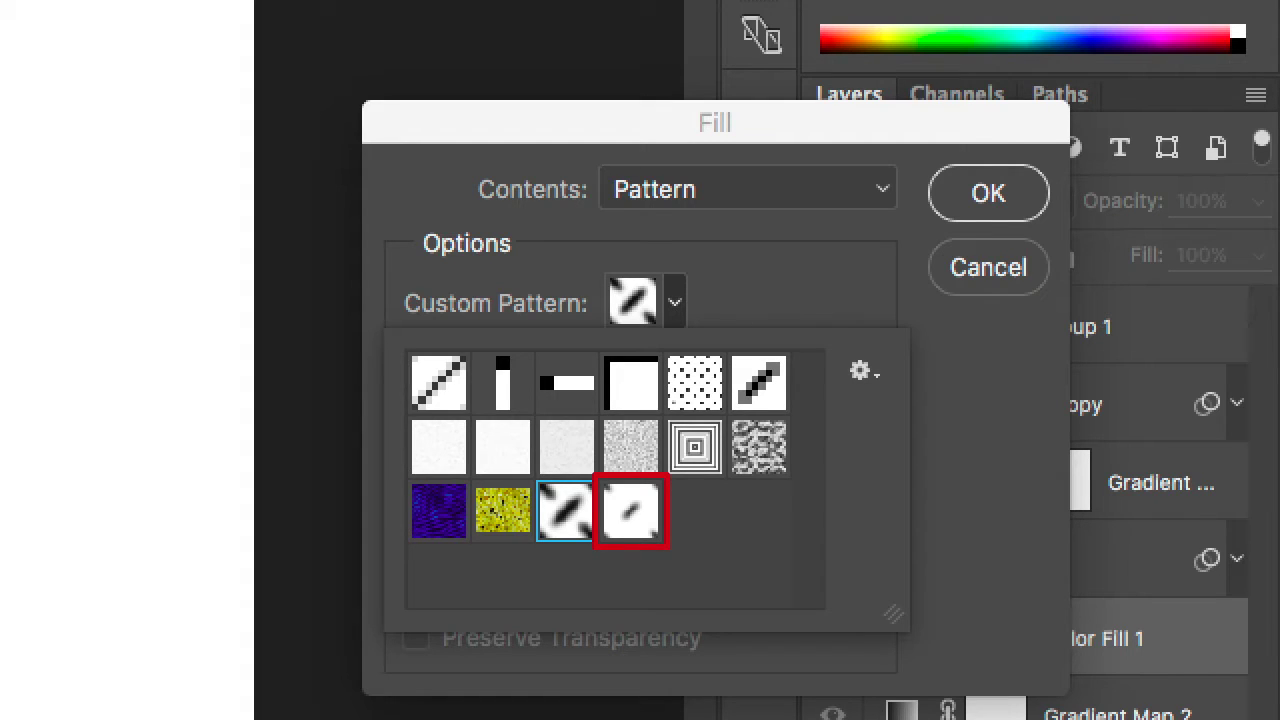
pyautogui.click(630, 525)
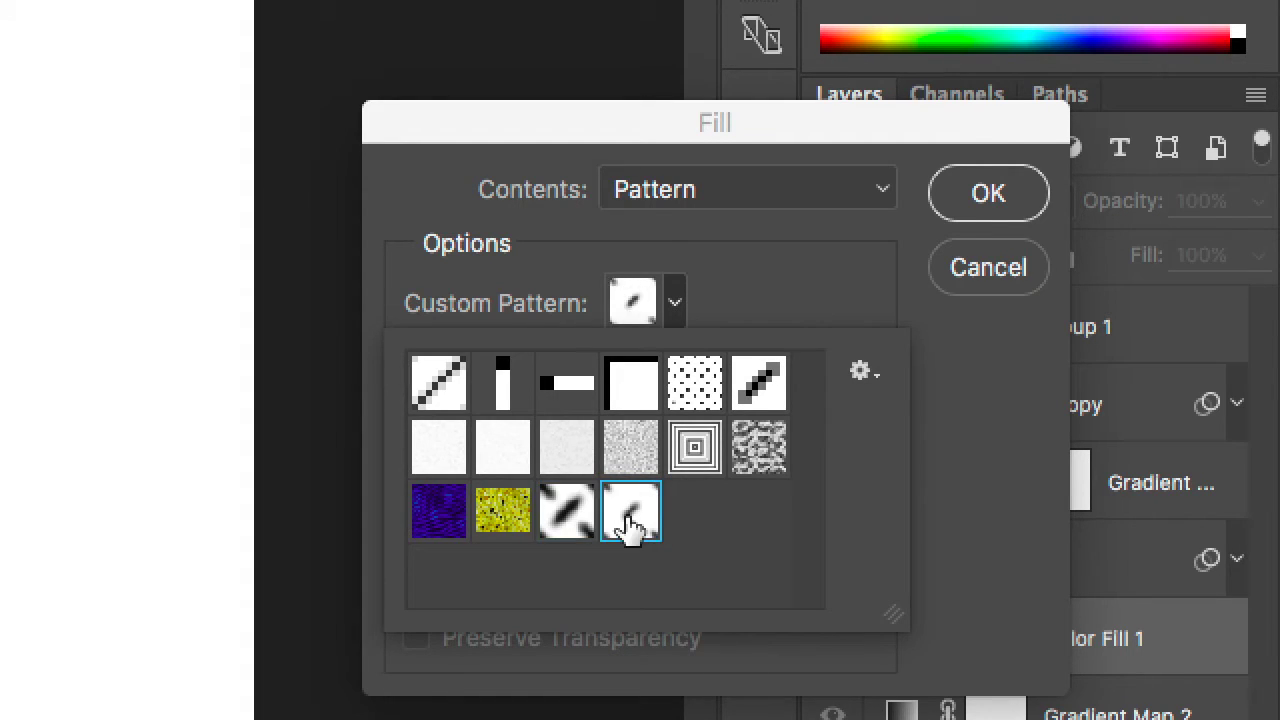
pyautogui.press('Return')
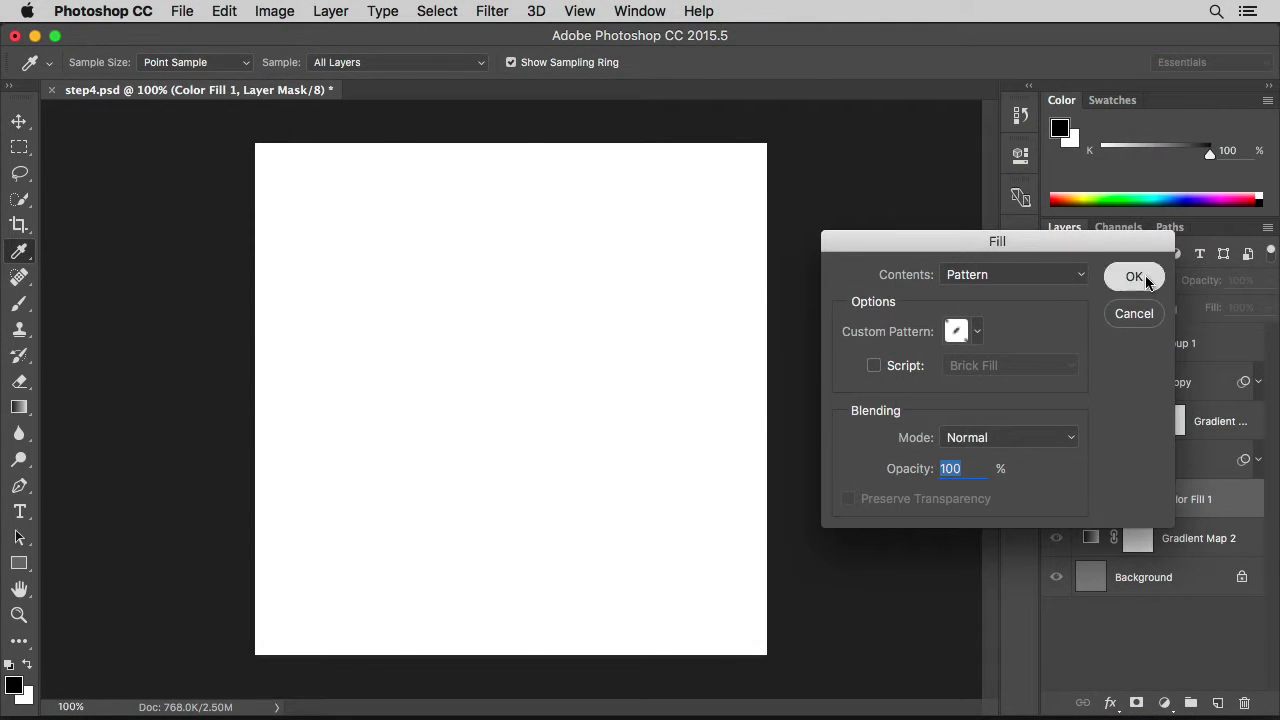
pyautogui.click(1136, 277)
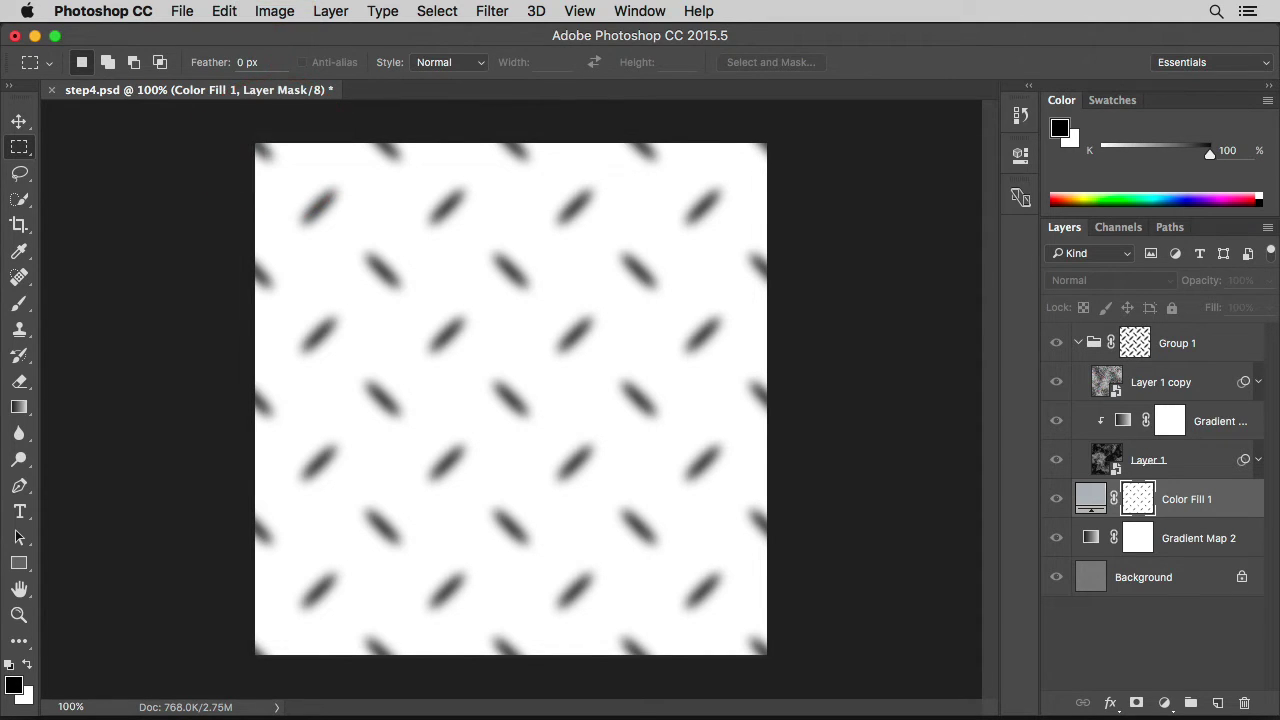
# - Invert Color Fill 1's pattern mask, then select Group 1 to see the full composite
pyautogui.click(277, 14)
pyautogui.moveTo(307, 66)
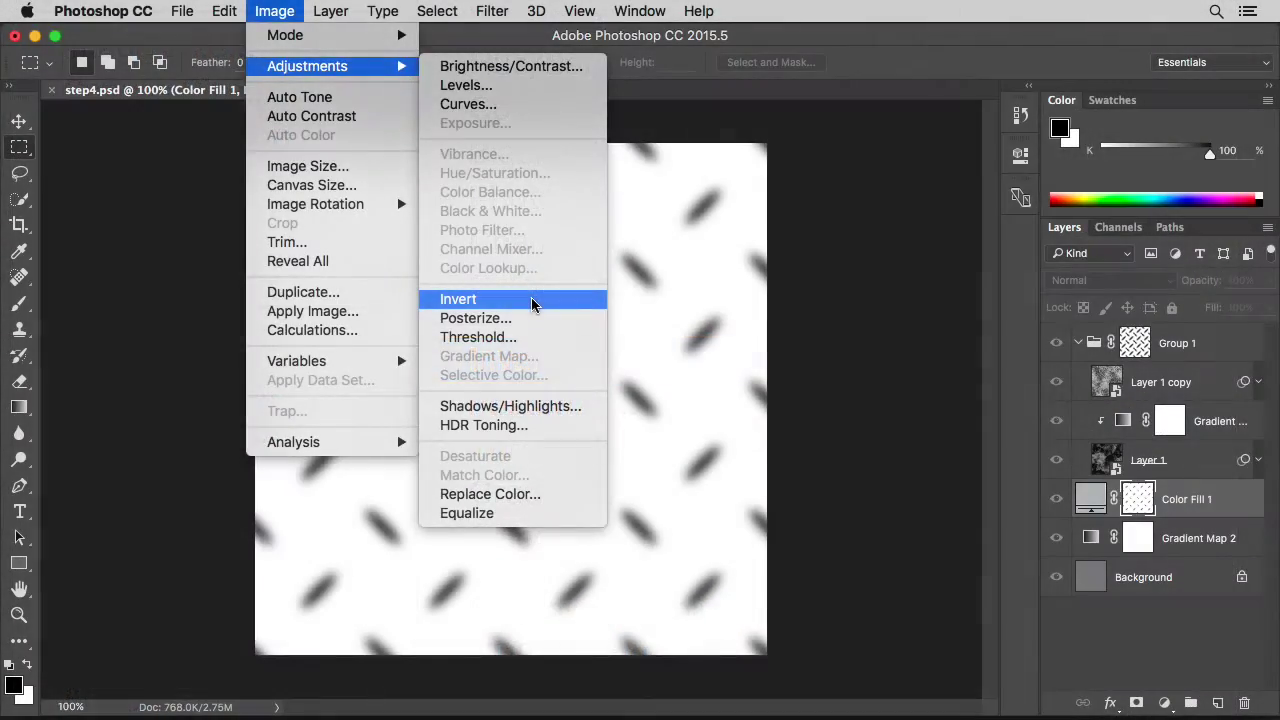
pyautogui.click(531, 304)
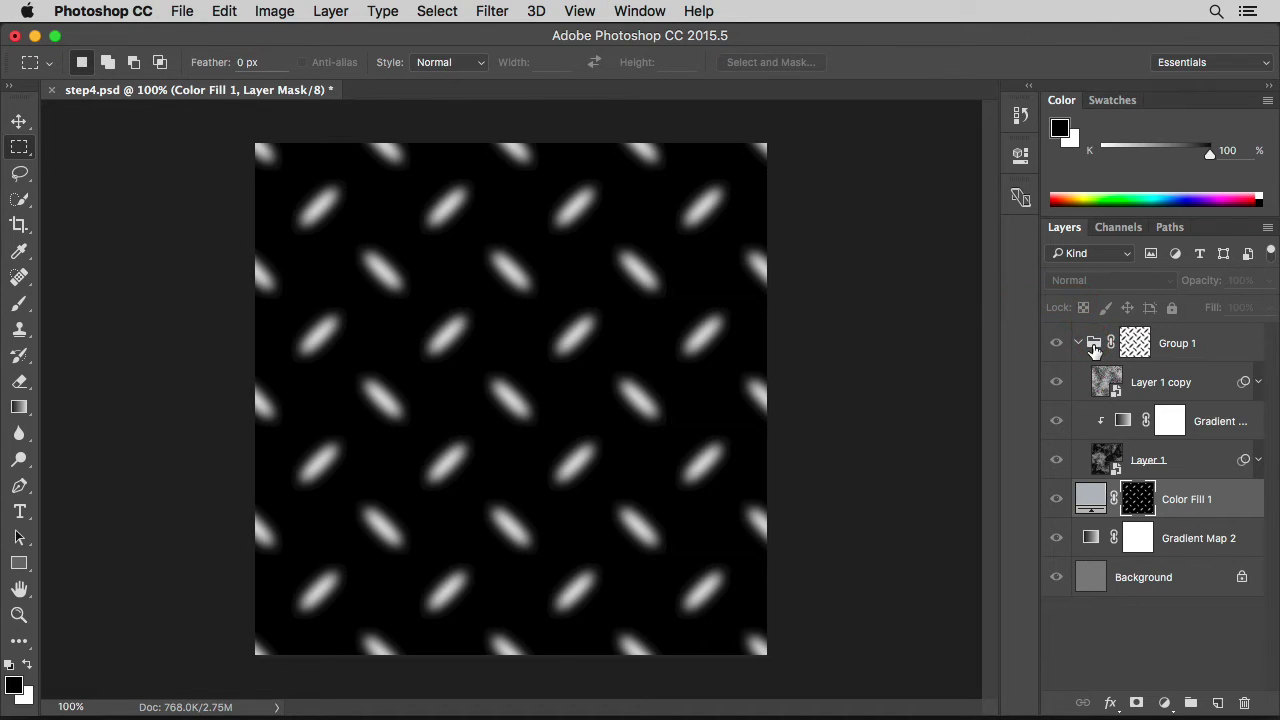
pyautogui.click(1094, 345)
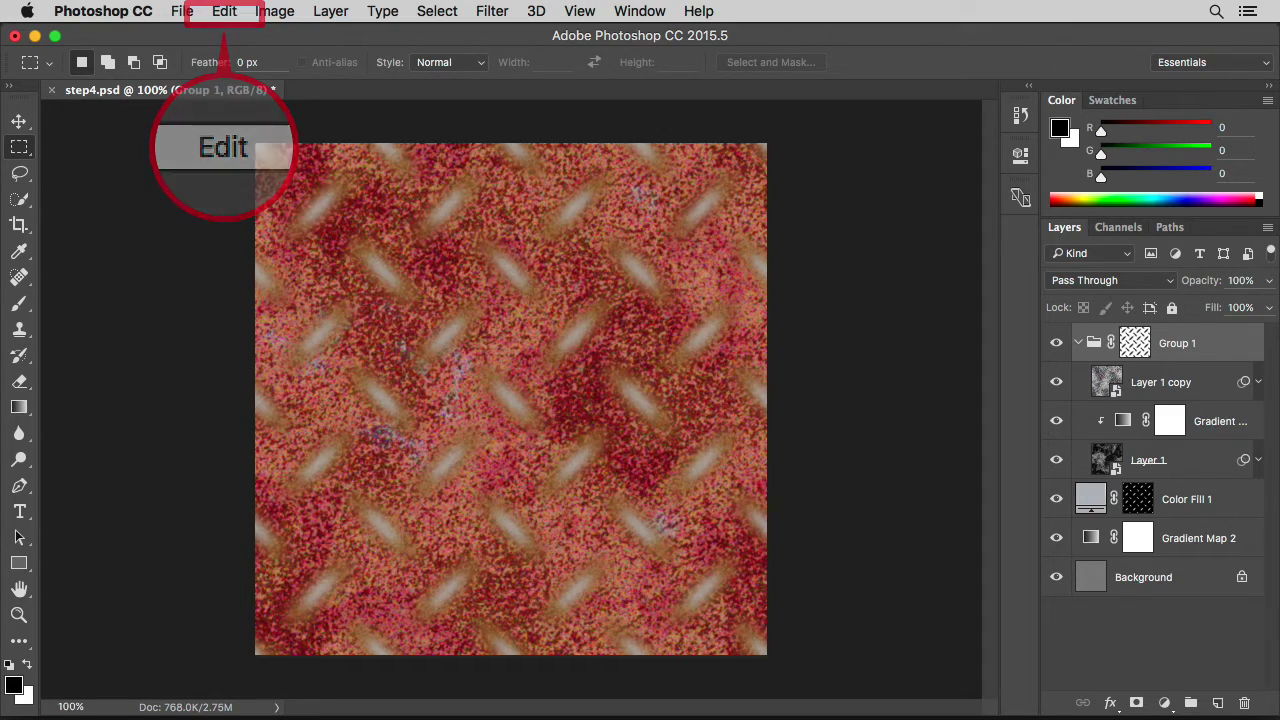
# - Define the current image as a new pattern named checkered_plate(512x512)
pyautogui.click(227, 13)
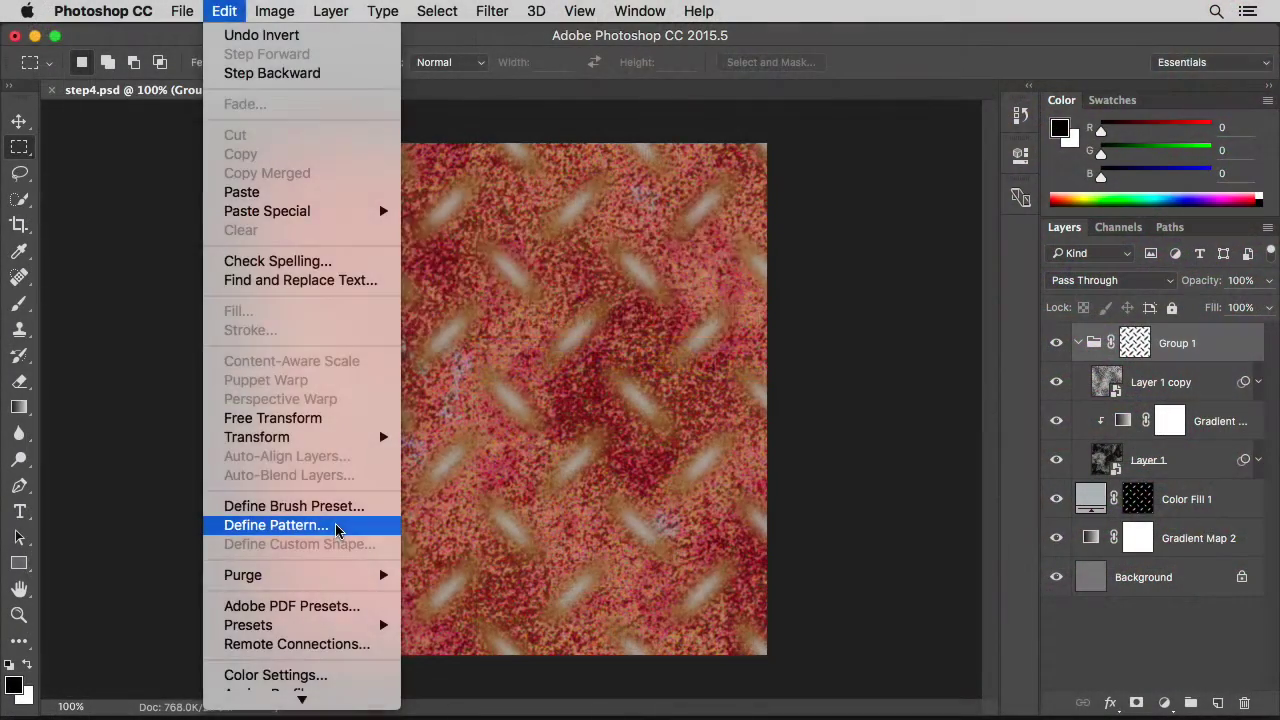
pyautogui.click(337, 528)
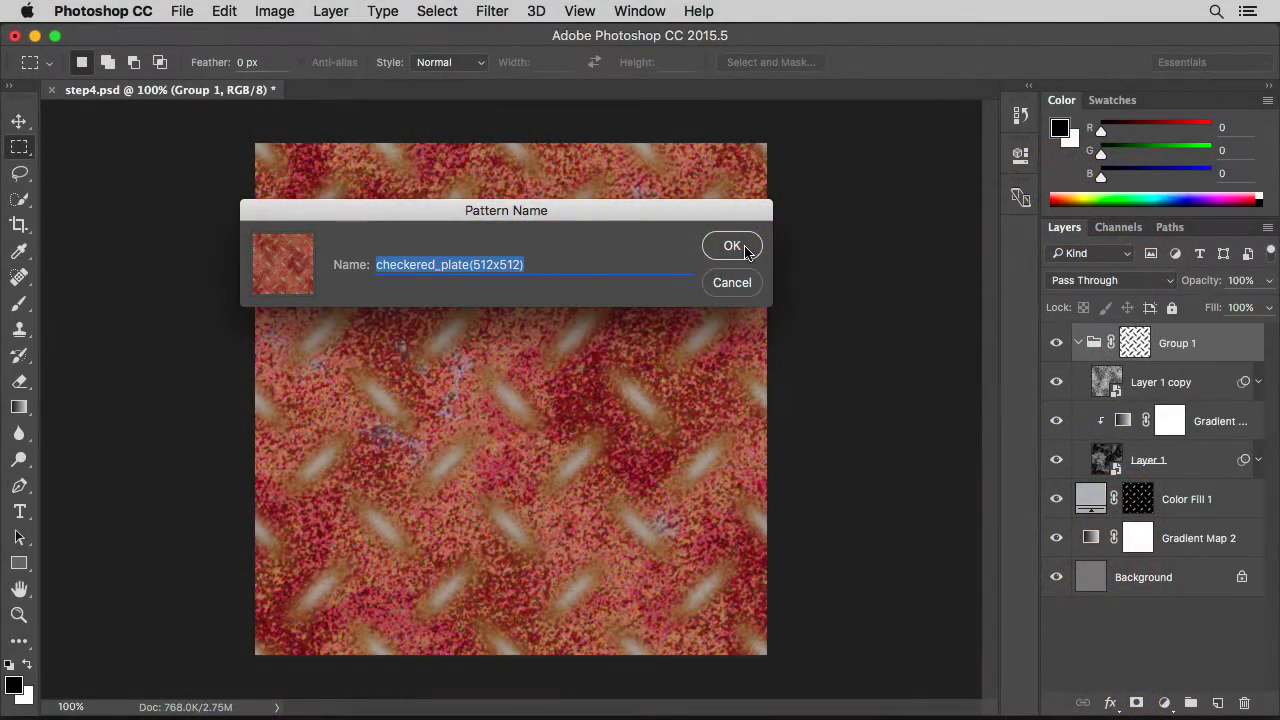
pyautogui.click(744, 250)
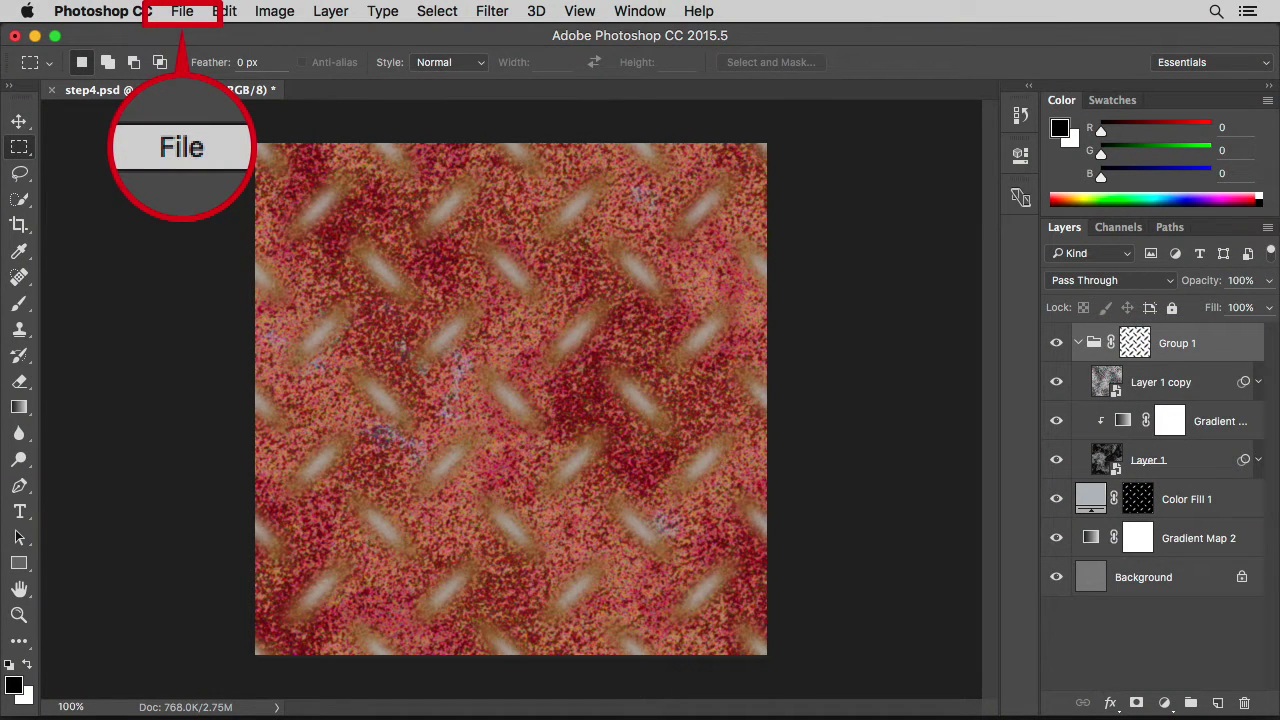
# - Create a new 1280×720 px, 72 ppi document with a white background
pyautogui.click(182, 12)
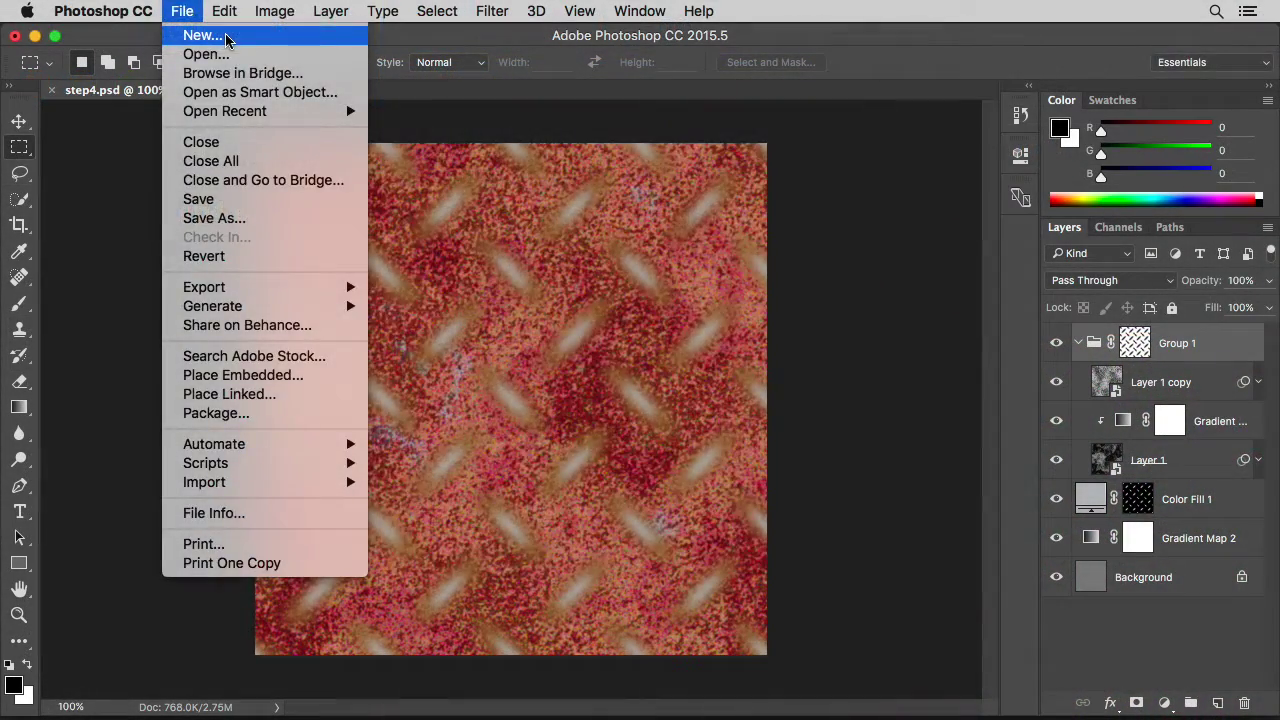
pyautogui.click(227, 40)
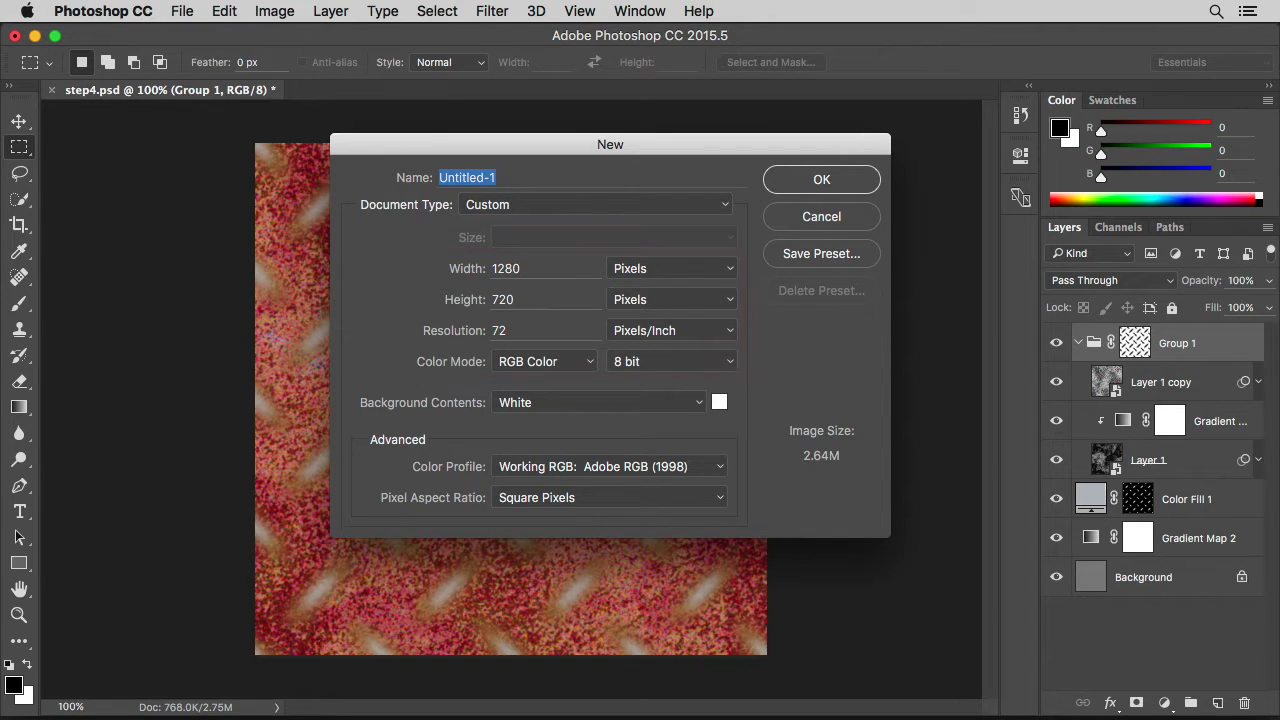
pyautogui.click(840, 185)
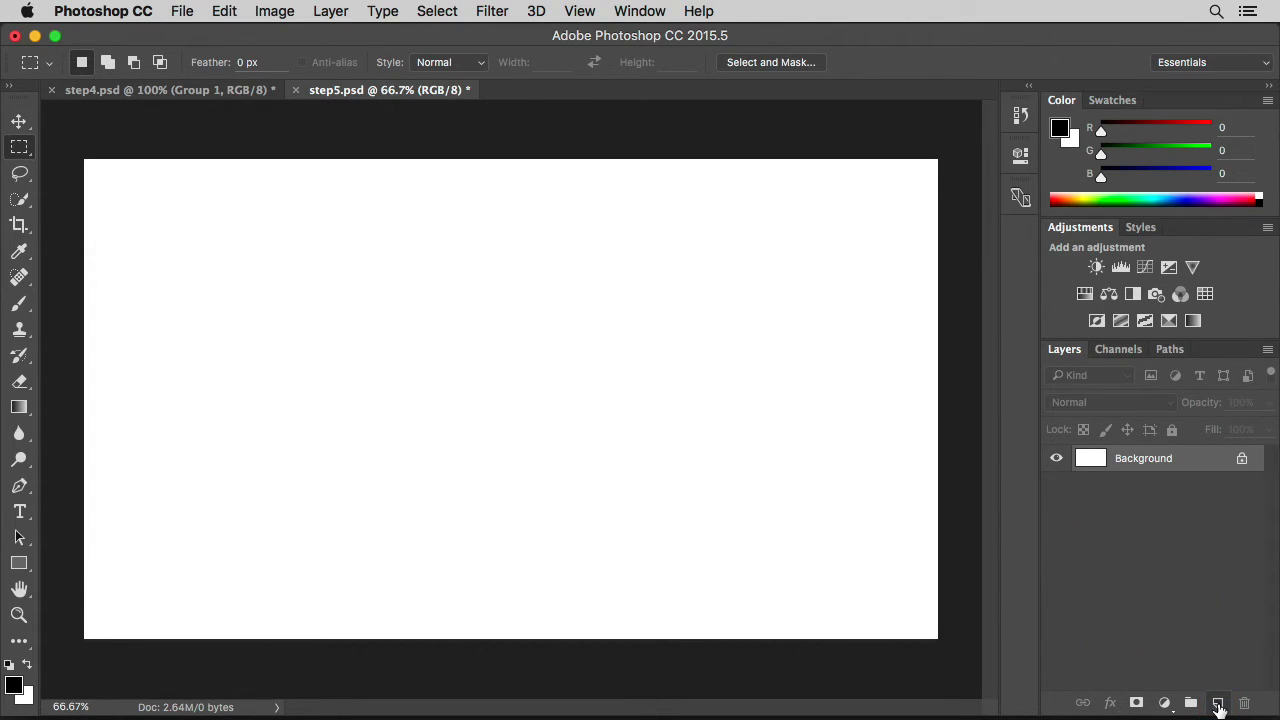
# - Add Layer 1 above the Background and fill it entirely with 50% Gray
pyautogui.click(1218, 704)
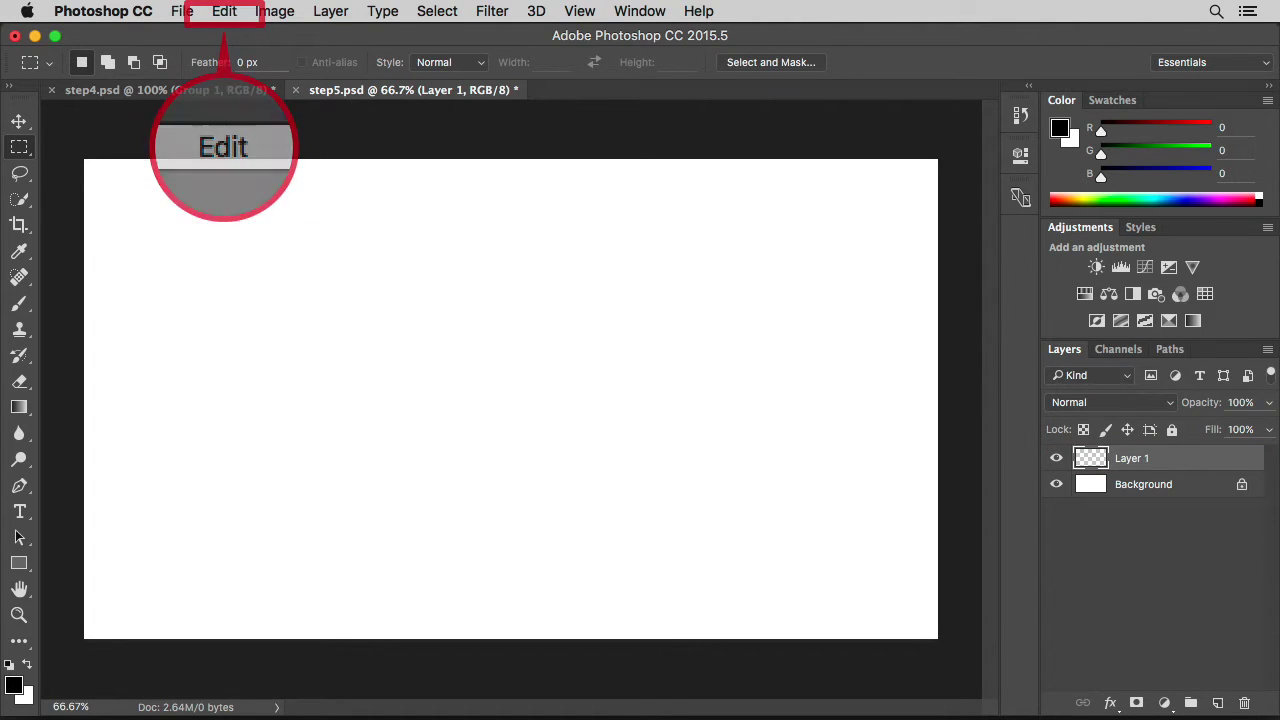
pyautogui.click(226, 12)
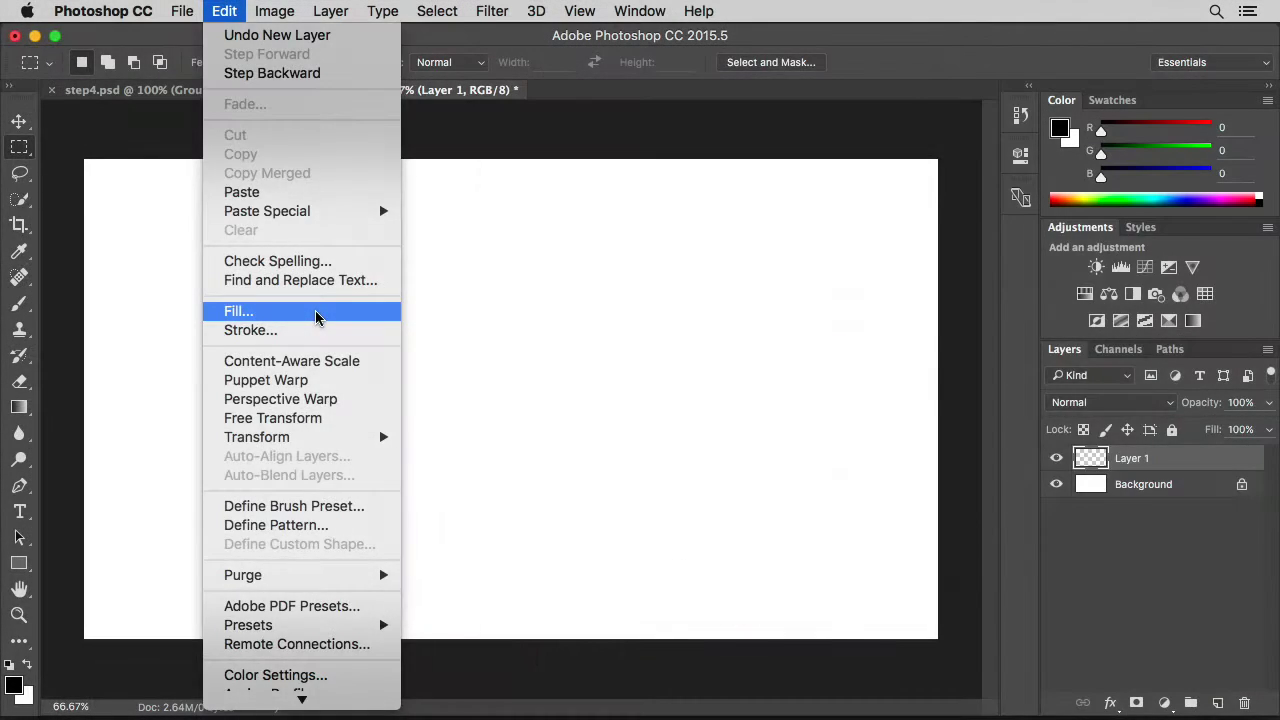
pyautogui.click(316, 318)
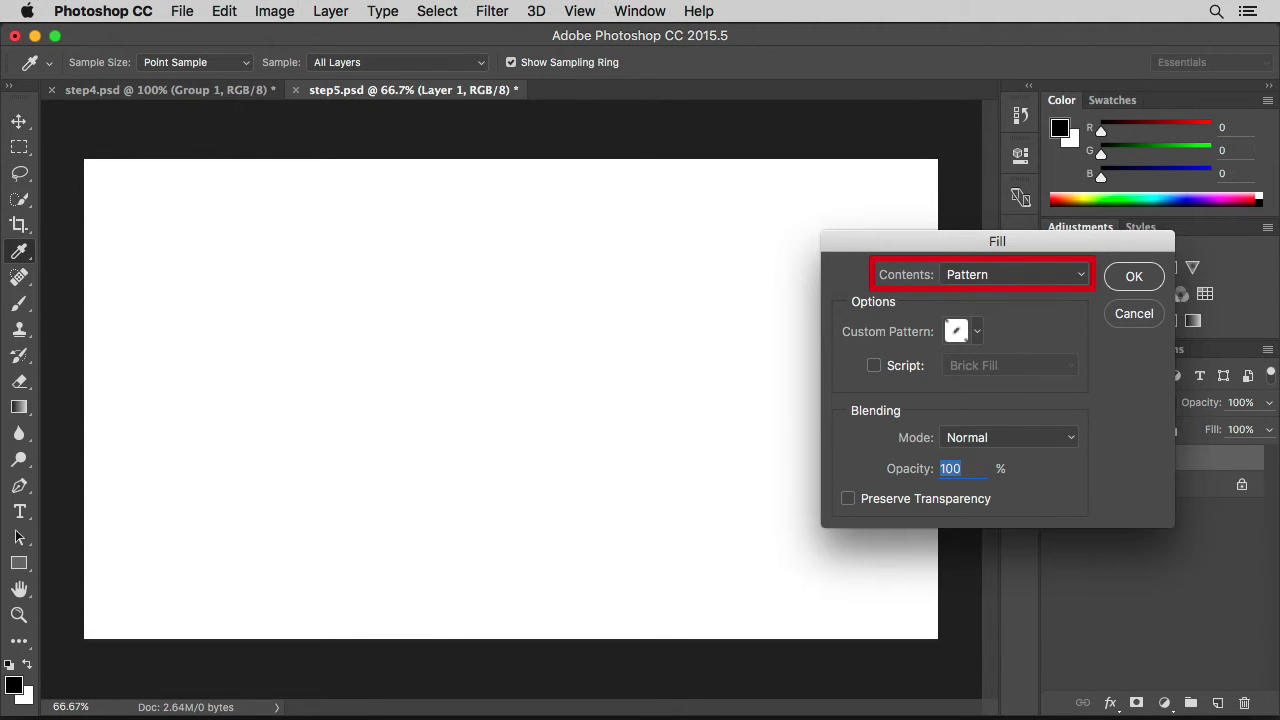
pyautogui.click(1082, 276)
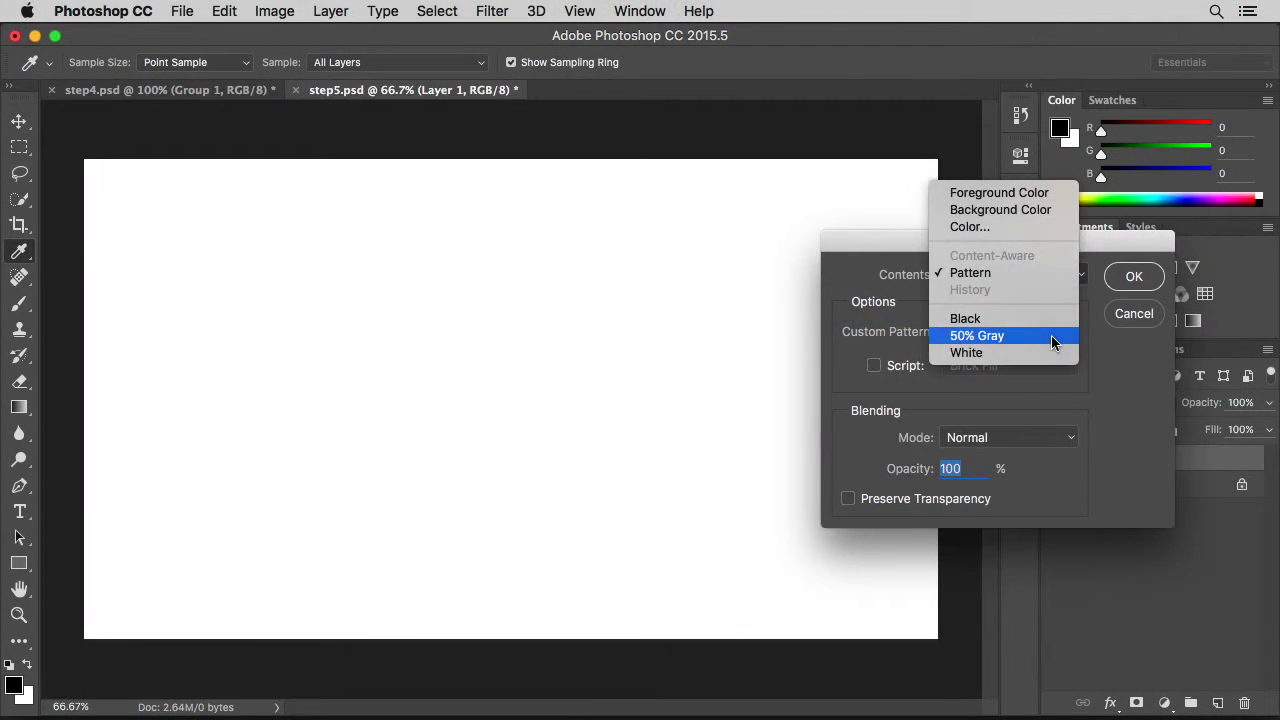
pyautogui.click(1051, 335)
pyautogui.click(1150, 279)
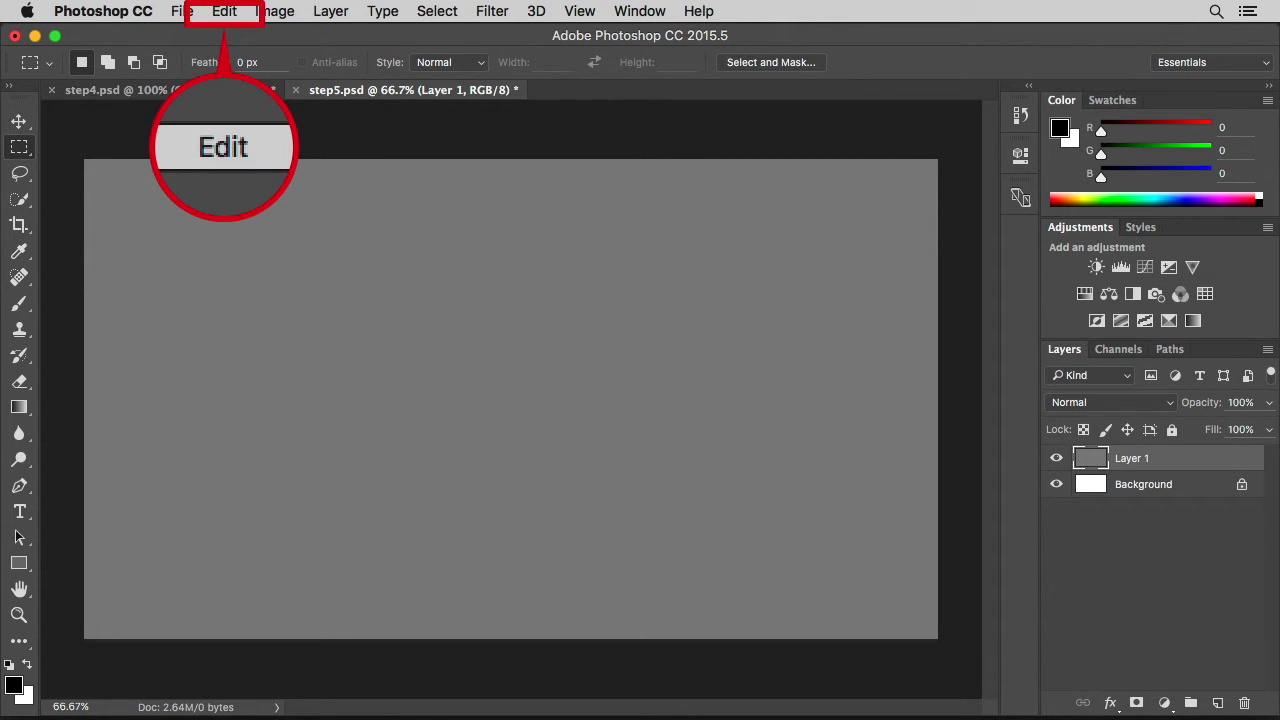
# - Scale the gray layer proportionally to 125% width and height, then commit the transform
pyautogui.click(224, 12)
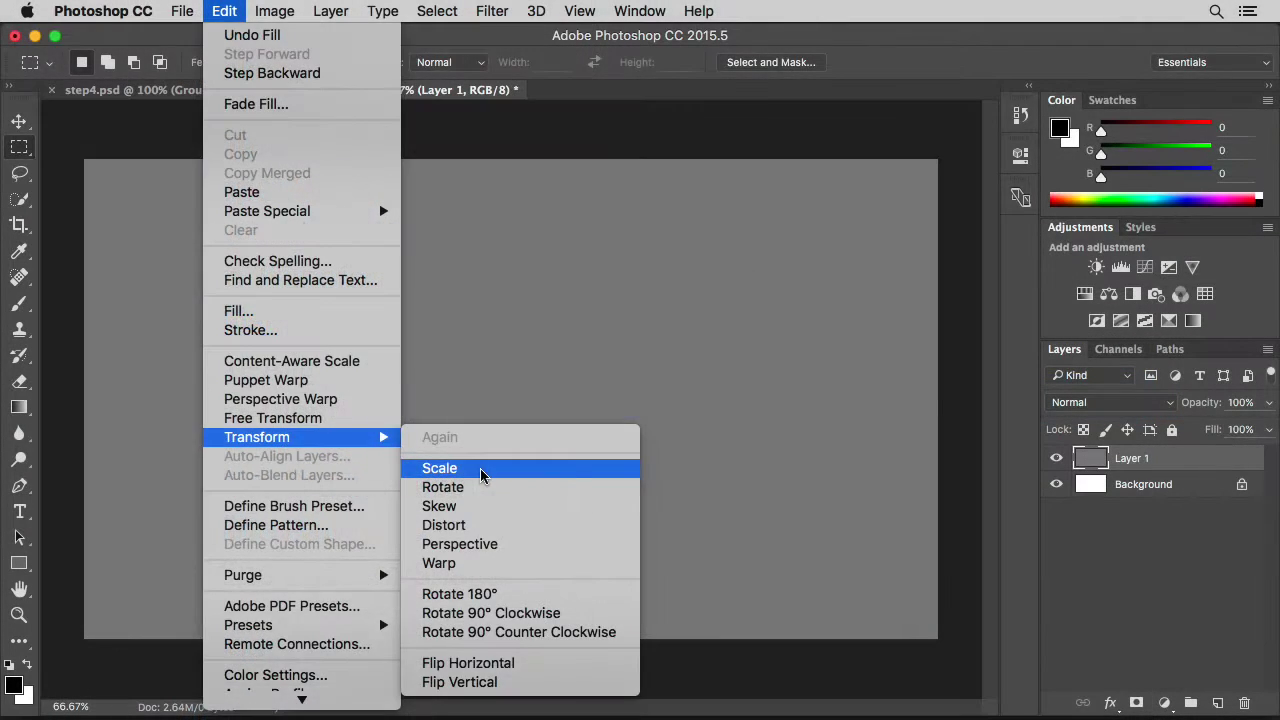
pyautogui.click(480, 468)
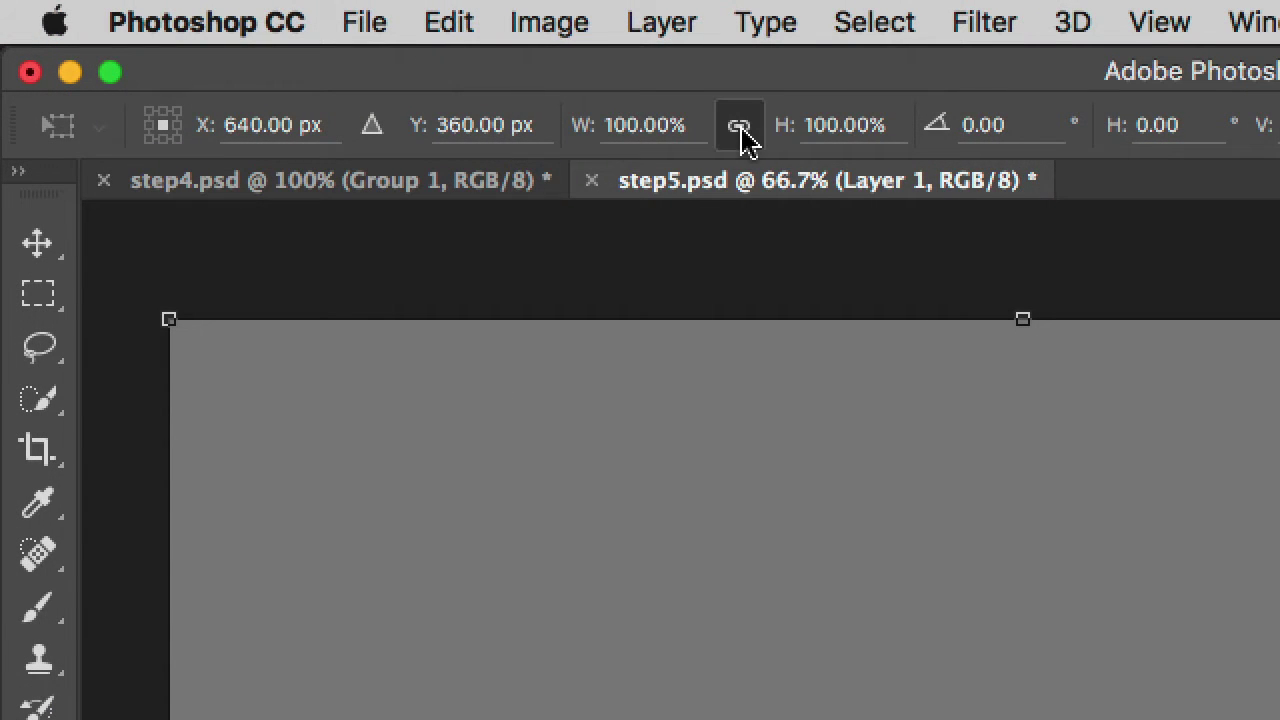
pyautogui.click(740, 125)
pyautogui.click(690, 128)
pyautogui.write('125%')
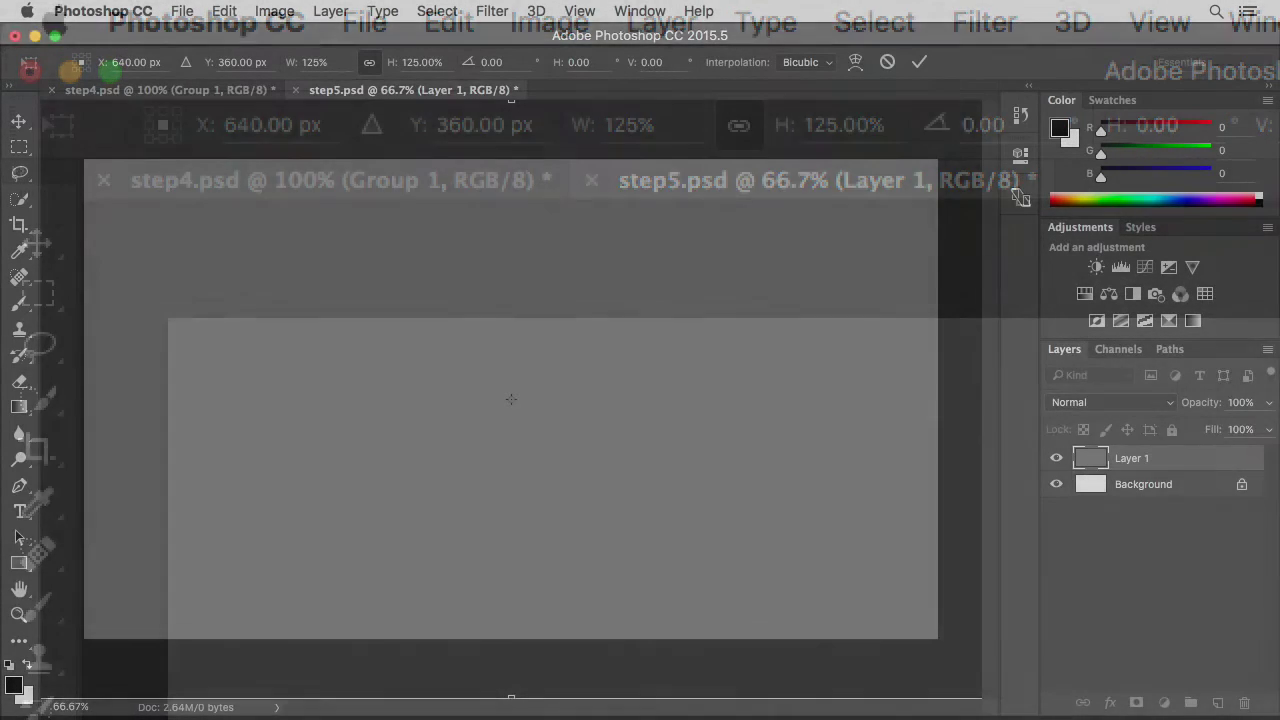
pyautogui.press('Return')
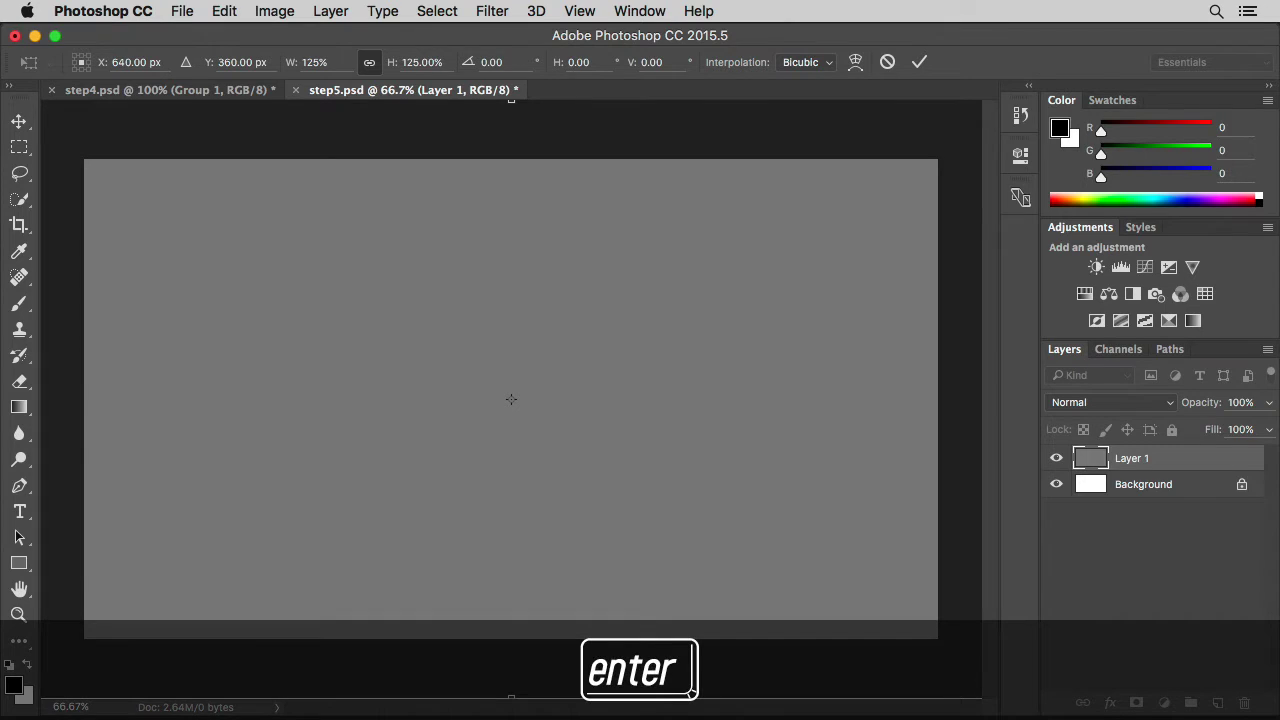
pyautogui.press('Return')
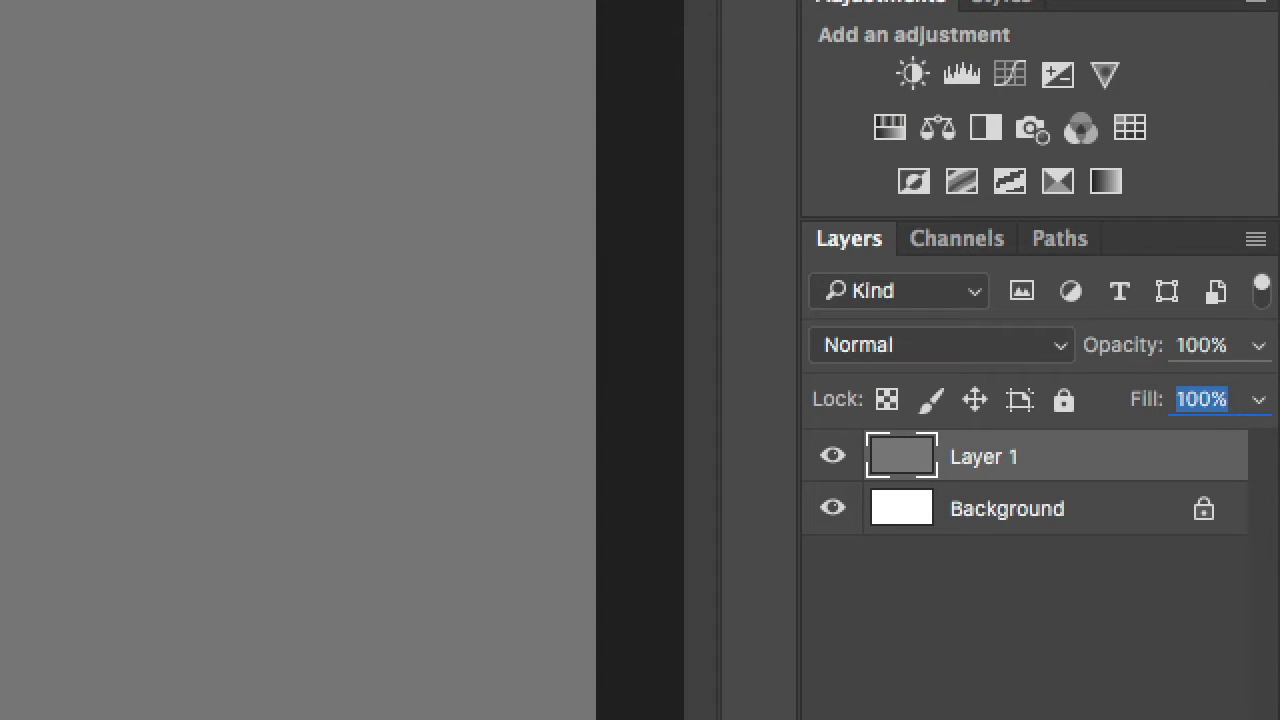
# - Set Layer 1's Fill to 0% so the gray no longer shows
pyautogui.write('0')
pyautogui.press('Return')
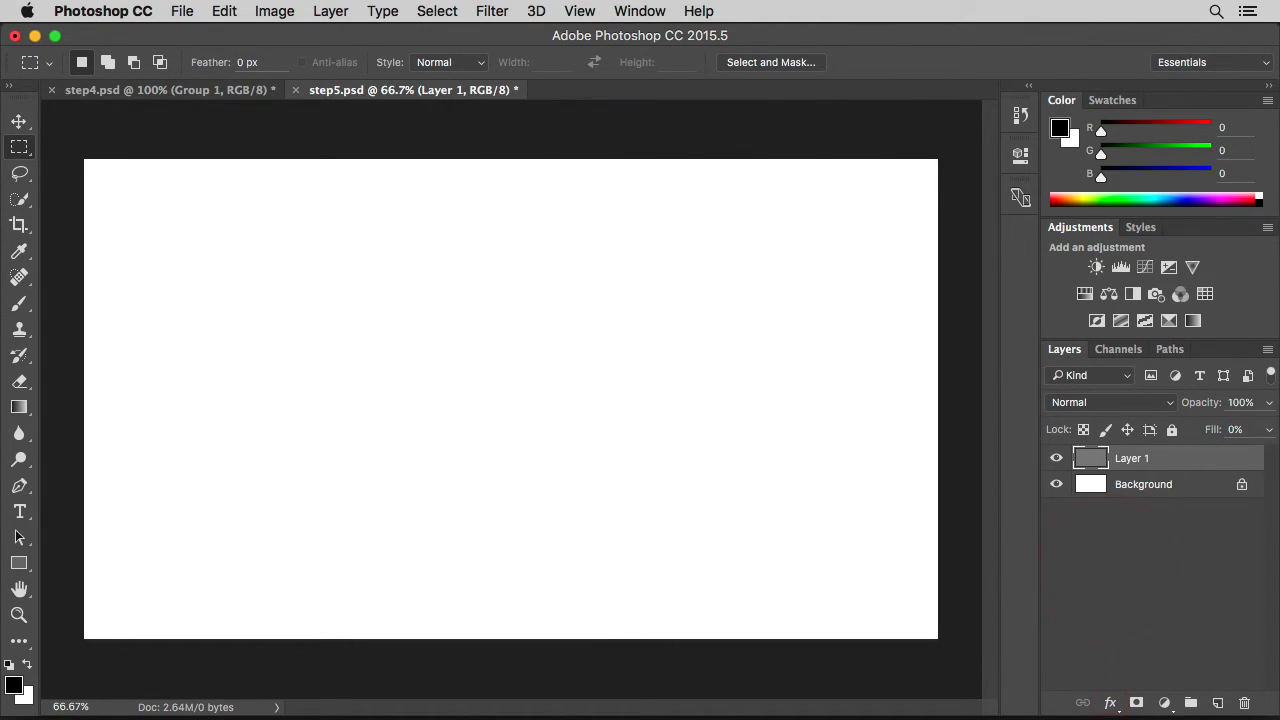
pyautogui.click(1110, 703)
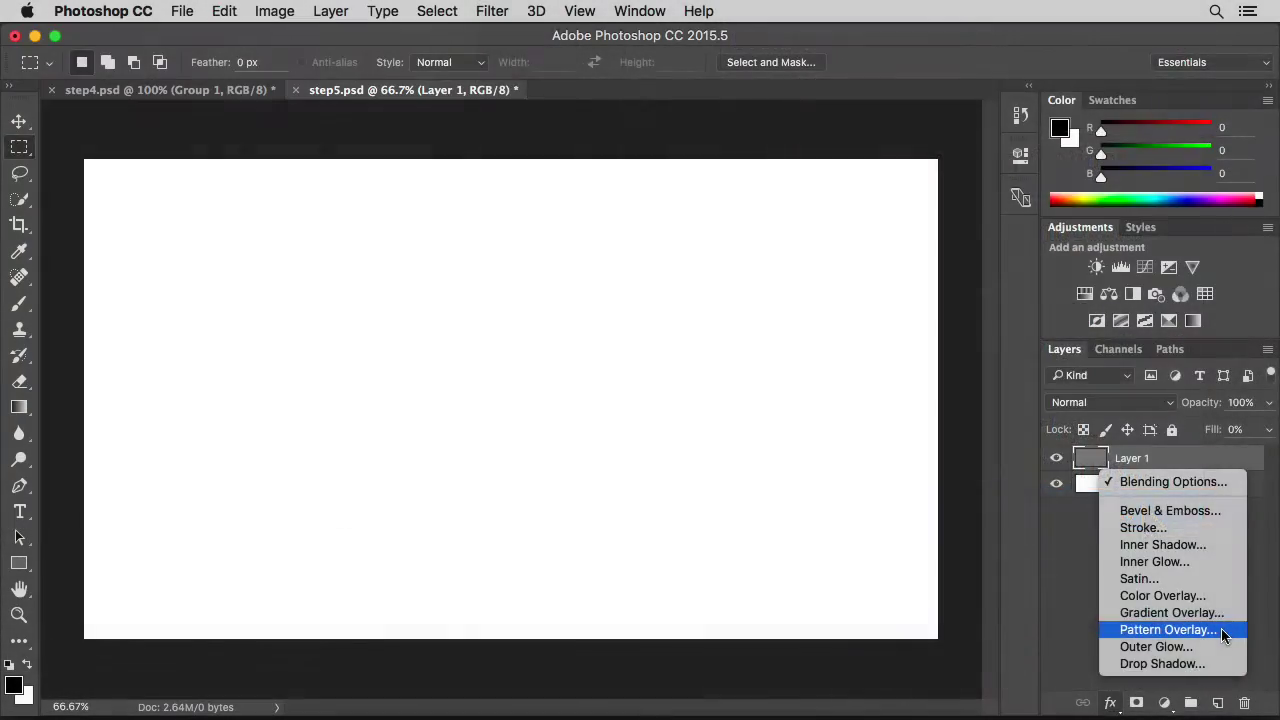
# - Apply a Pattern Overlay to Layer 1 using the red diamond-plate pattern
pyautogui.click(1158, 626)
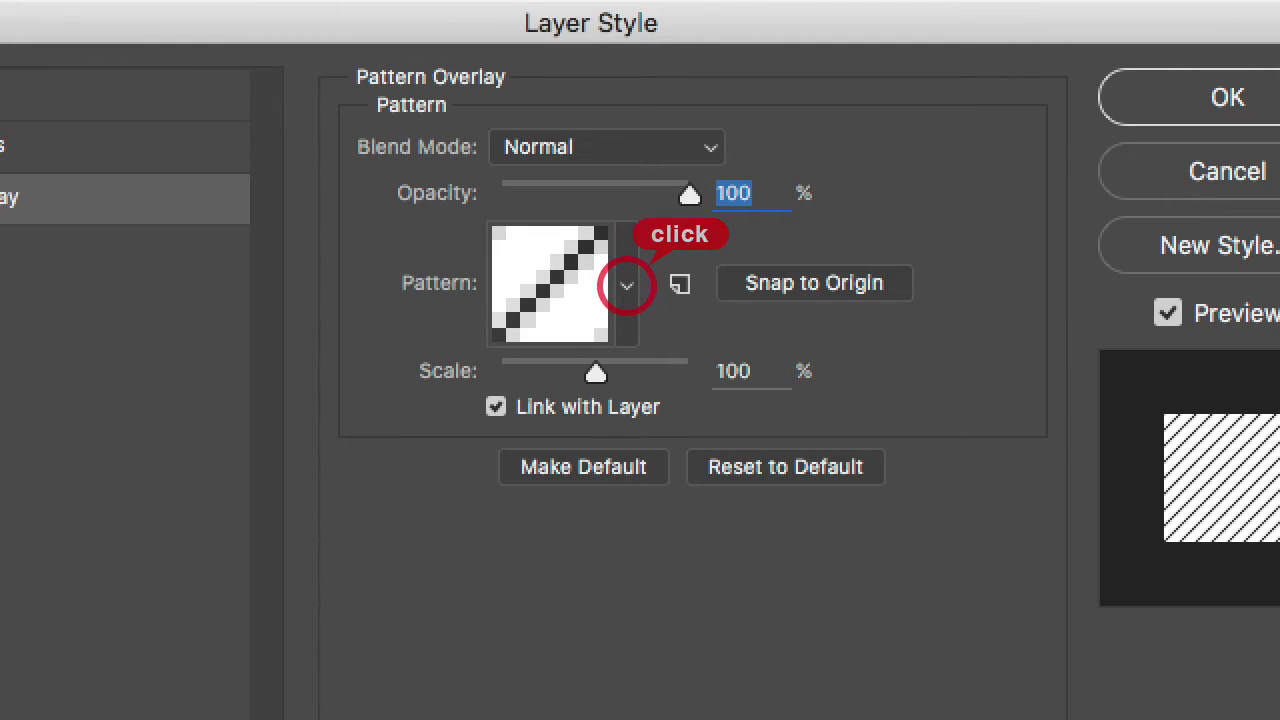
pyautogui.click(627, 290)
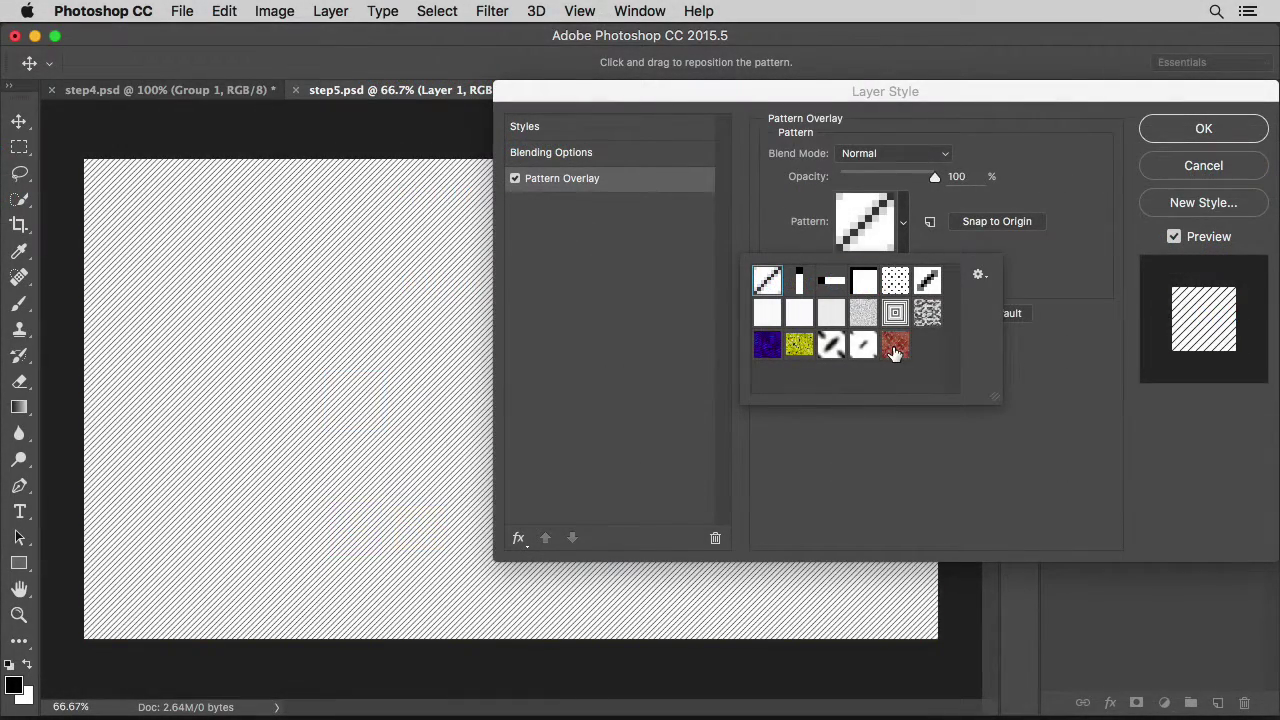
pyautogui.click(895, 346)
pyautogui.press('Return')
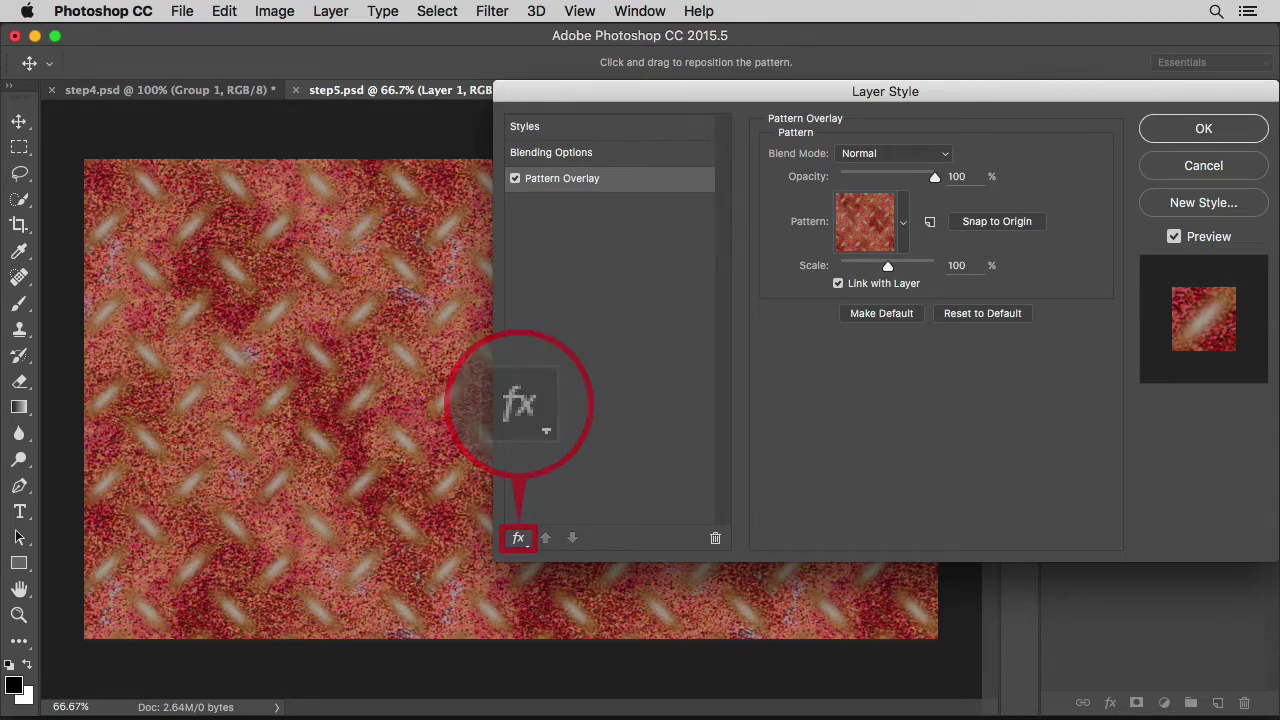
pyautogui.click(518, 539)
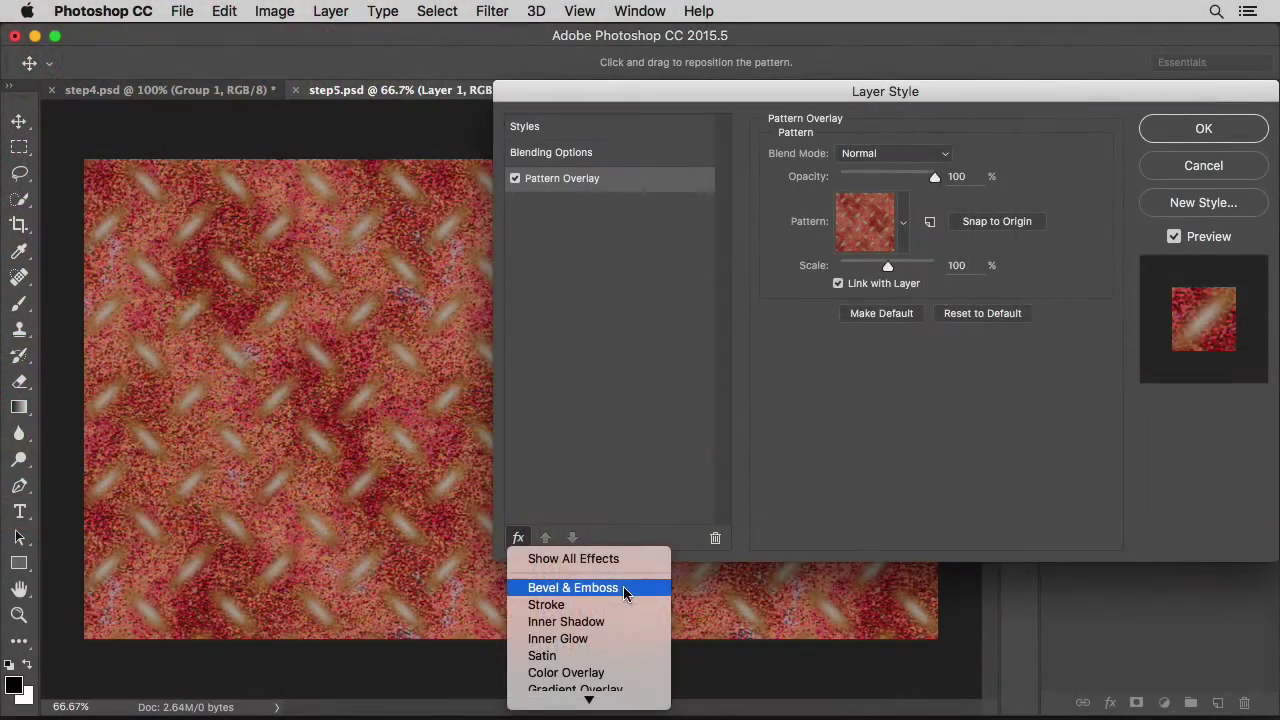
# - Add Bevel & Emboss with a diagonal-plate Texture at +200 depth
pyautogui.click(624, 594)
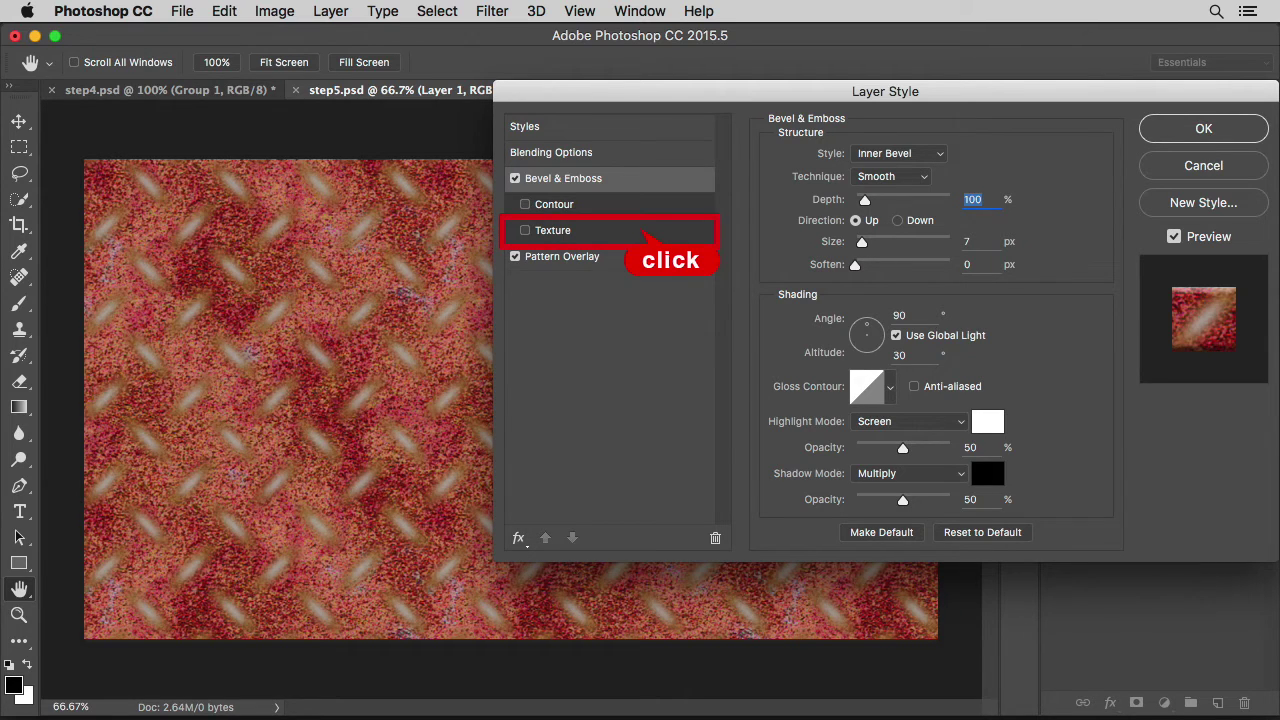
pyautogui.click(601, 236)
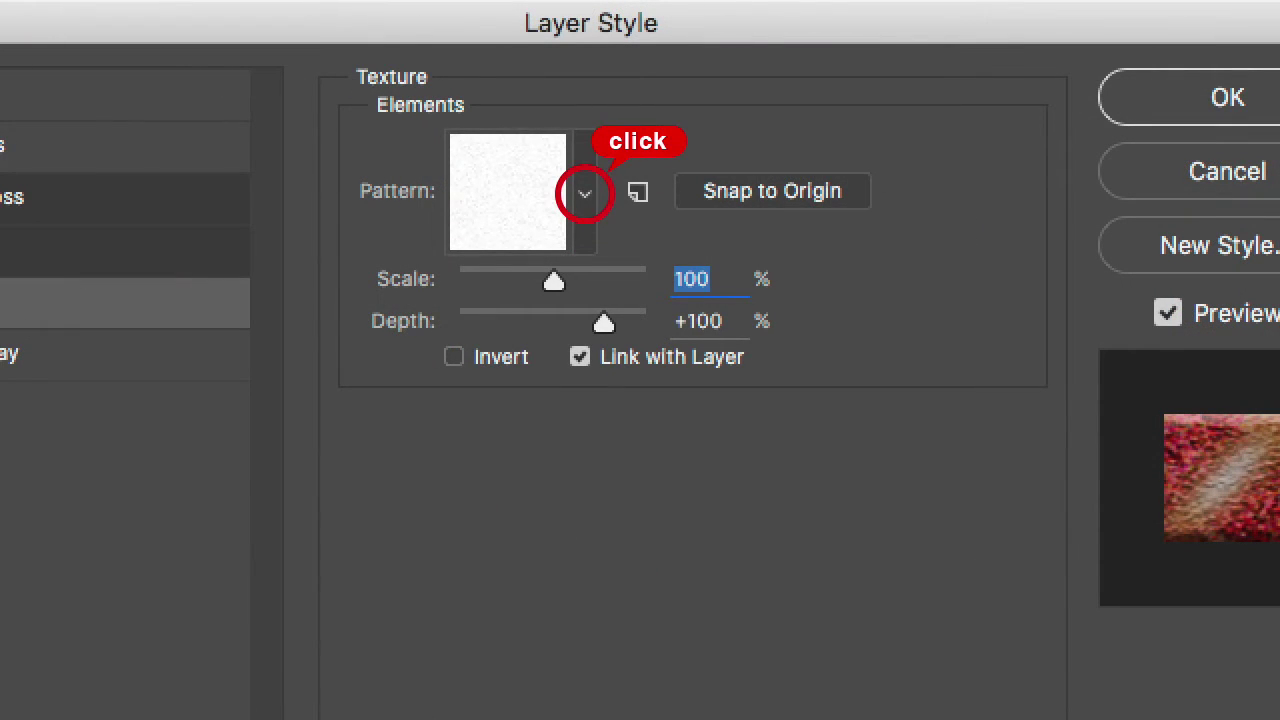
pyautogui.click(587, 200)
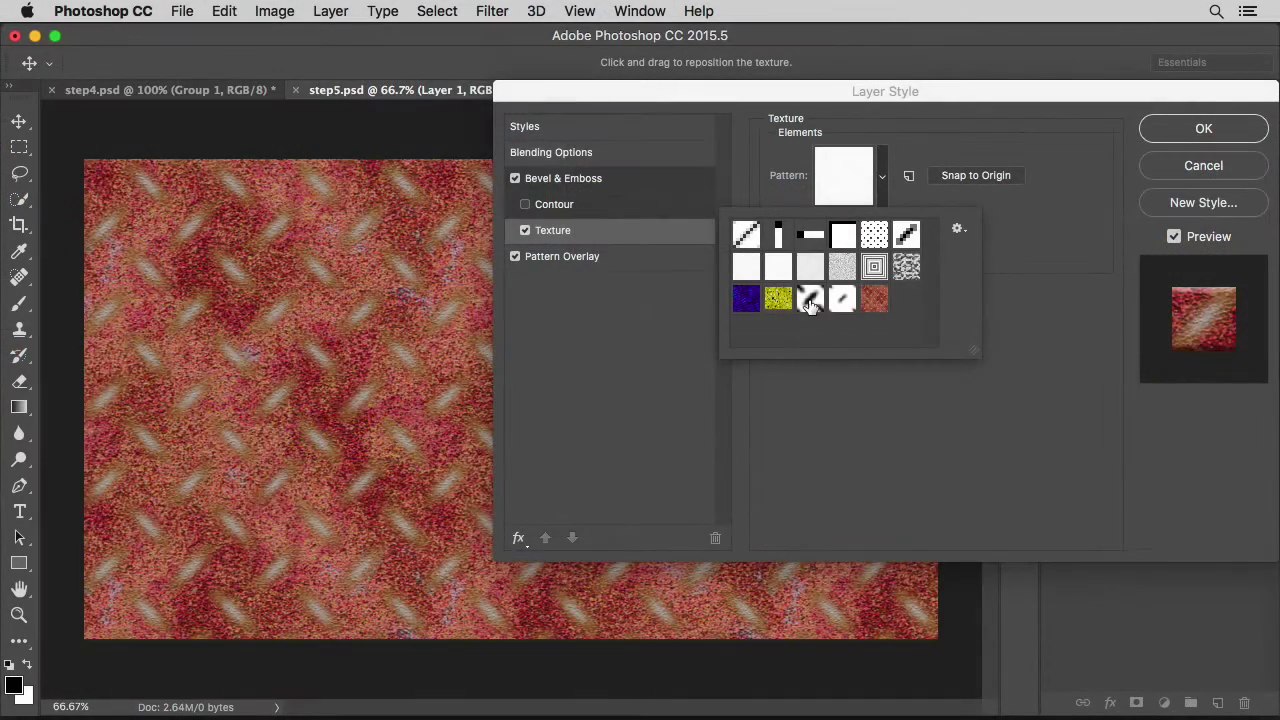
pyautogui.click(810, 300)
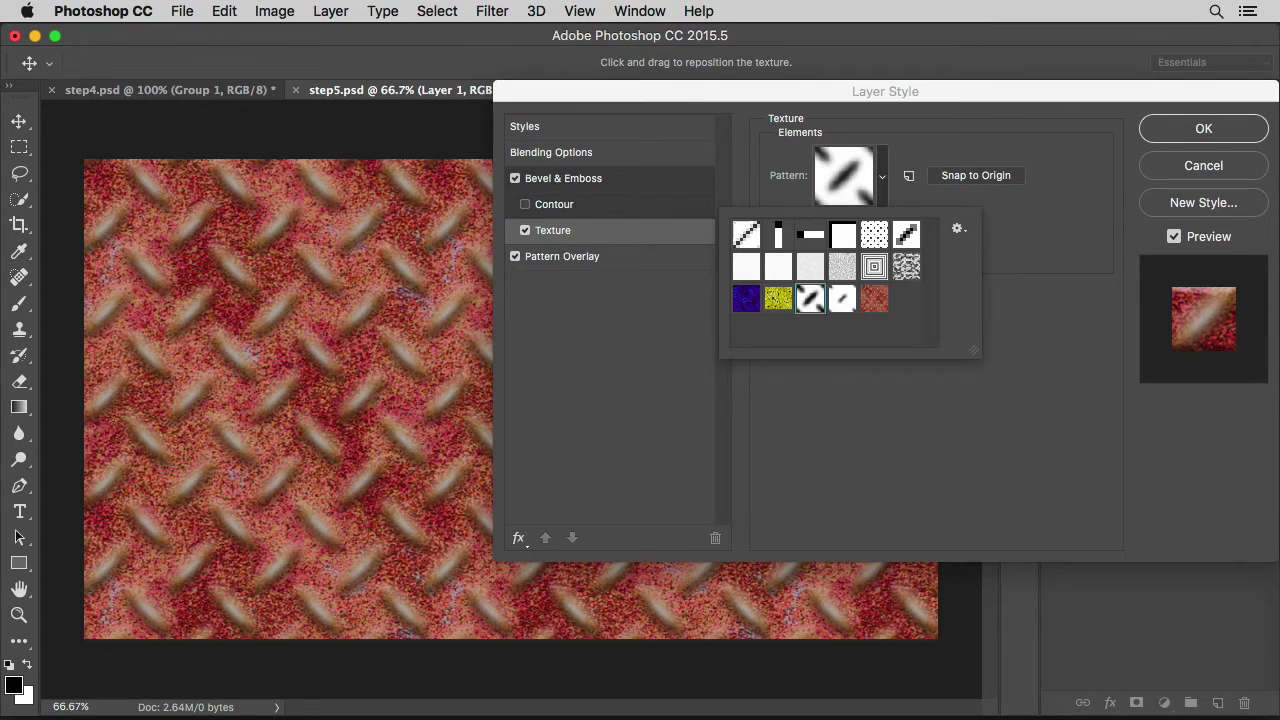
pyautogui.press('Return')
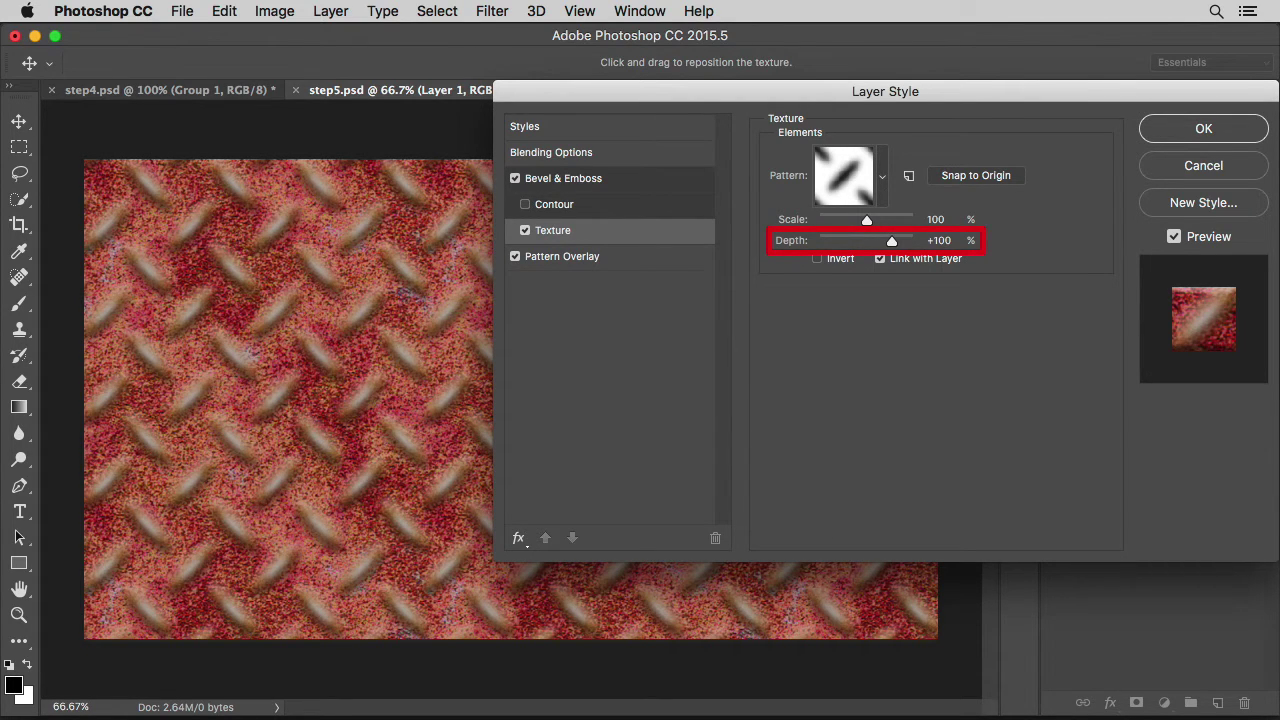
pyautogui.doubleClick(940, 240)
pyautogui.write('200')
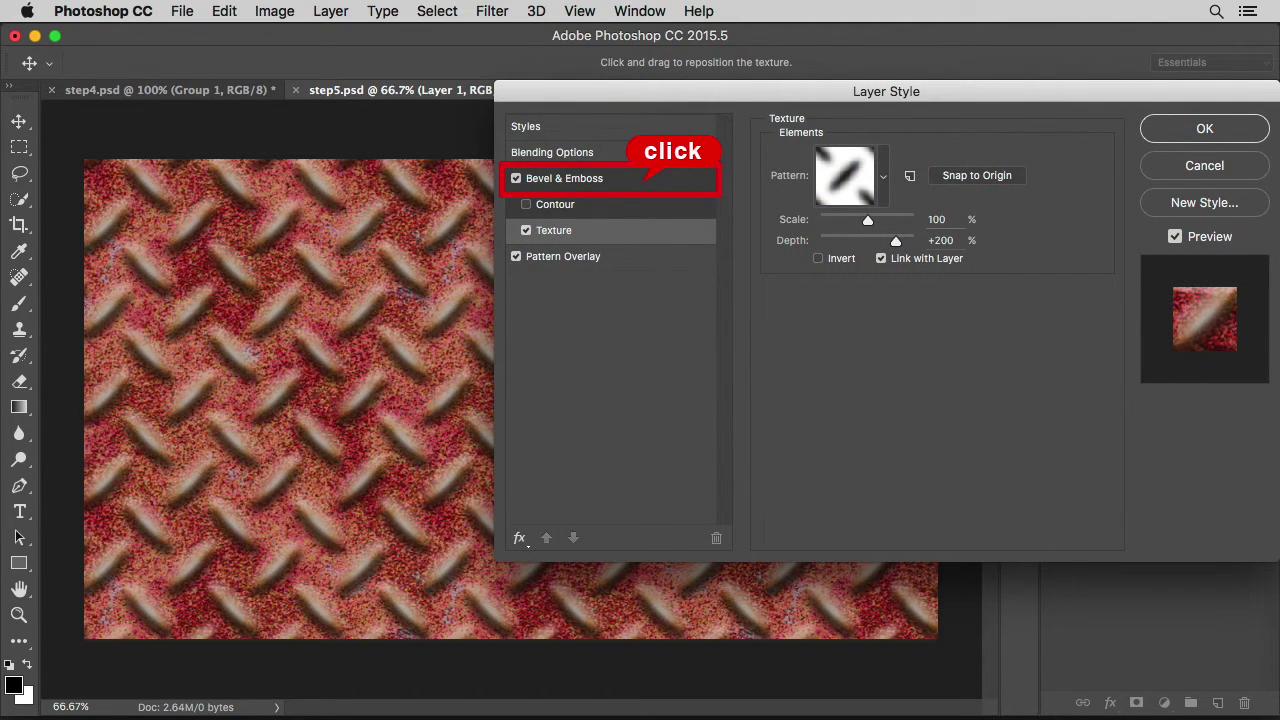
# - Set the bevel Depth to 50 and Size to 20
pyautogui.click(611, 182)
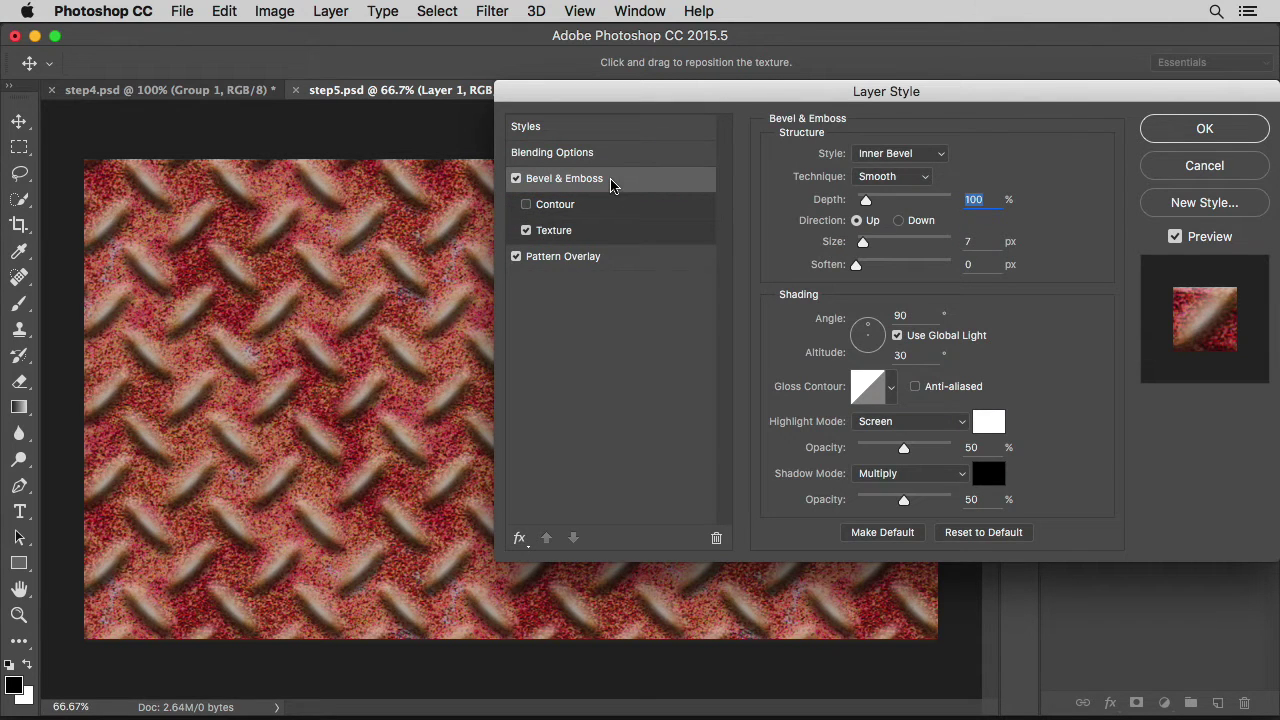
pyautogui.write('50')
pyautogui.doubleClick(976, 241)
pyautogui.write('20')
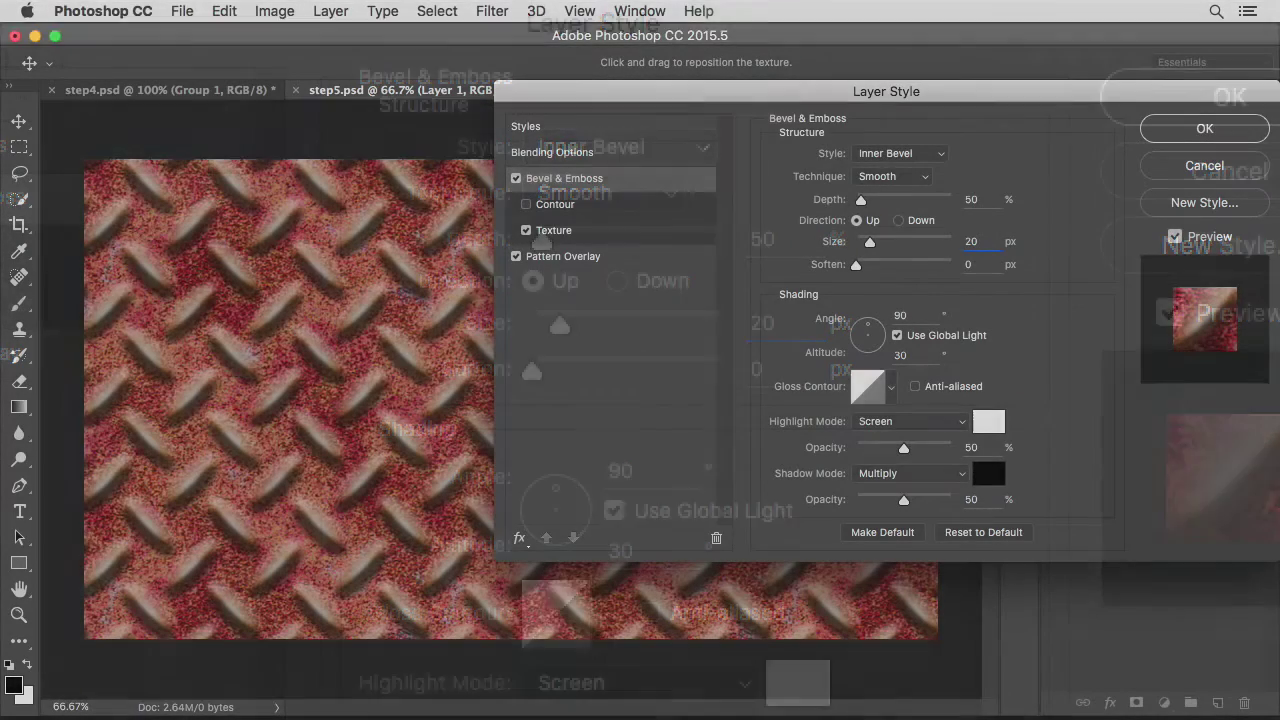
# - Disable global light; set angle 120°, altitude 65°, Color Dodge highlights 35%, shadows 90%
pyautogui.click(897, 335)
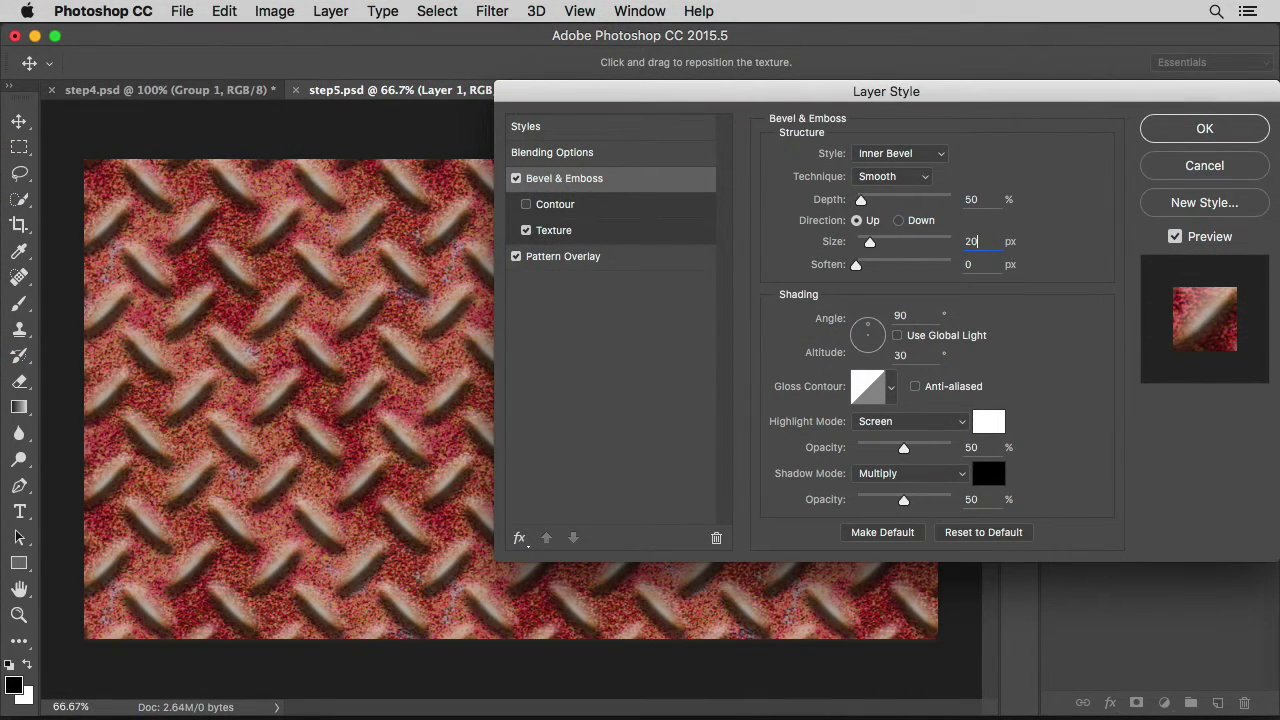
pyautogui.doubleClick(906, 315)
pyautogui.write('120')
pyautogui.press('Tab')
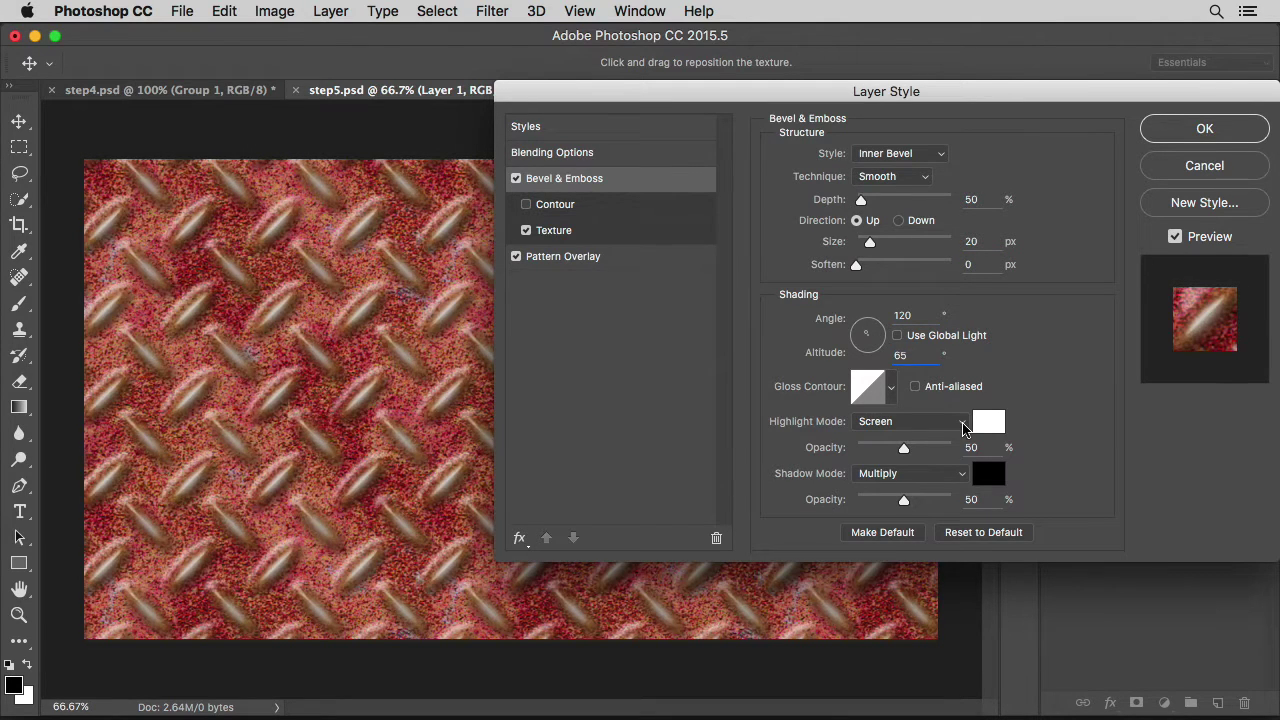
pyautogui.click(958, 421)
pyautogui.click(958, 437)
pyautogui.write('65')
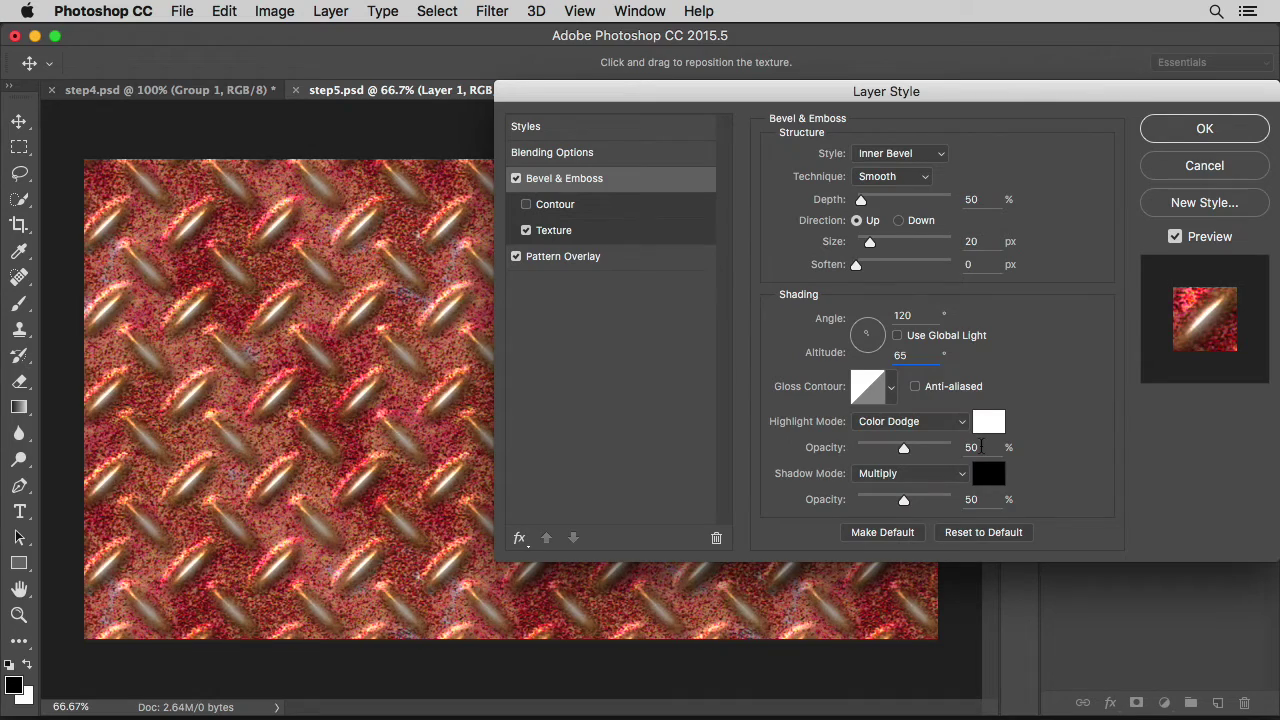
pyautogui.write('35')
pyautogui.press('Tab')
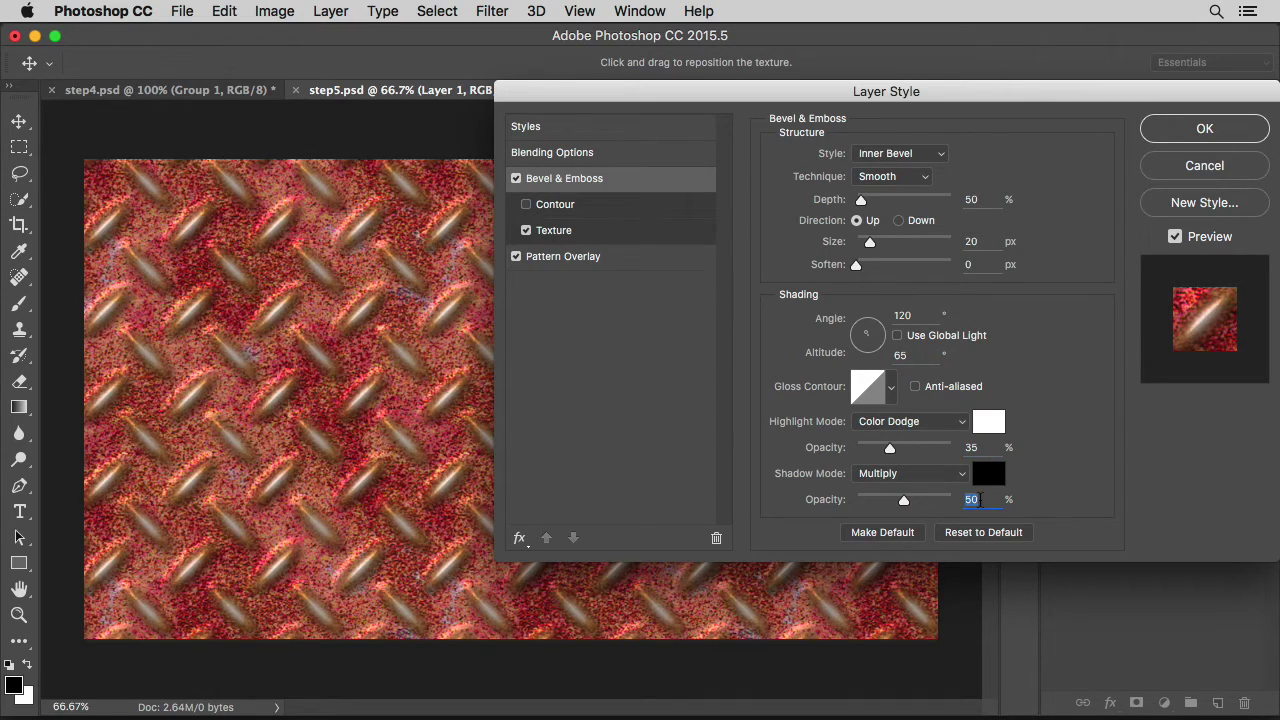
pyautogui.write('90')
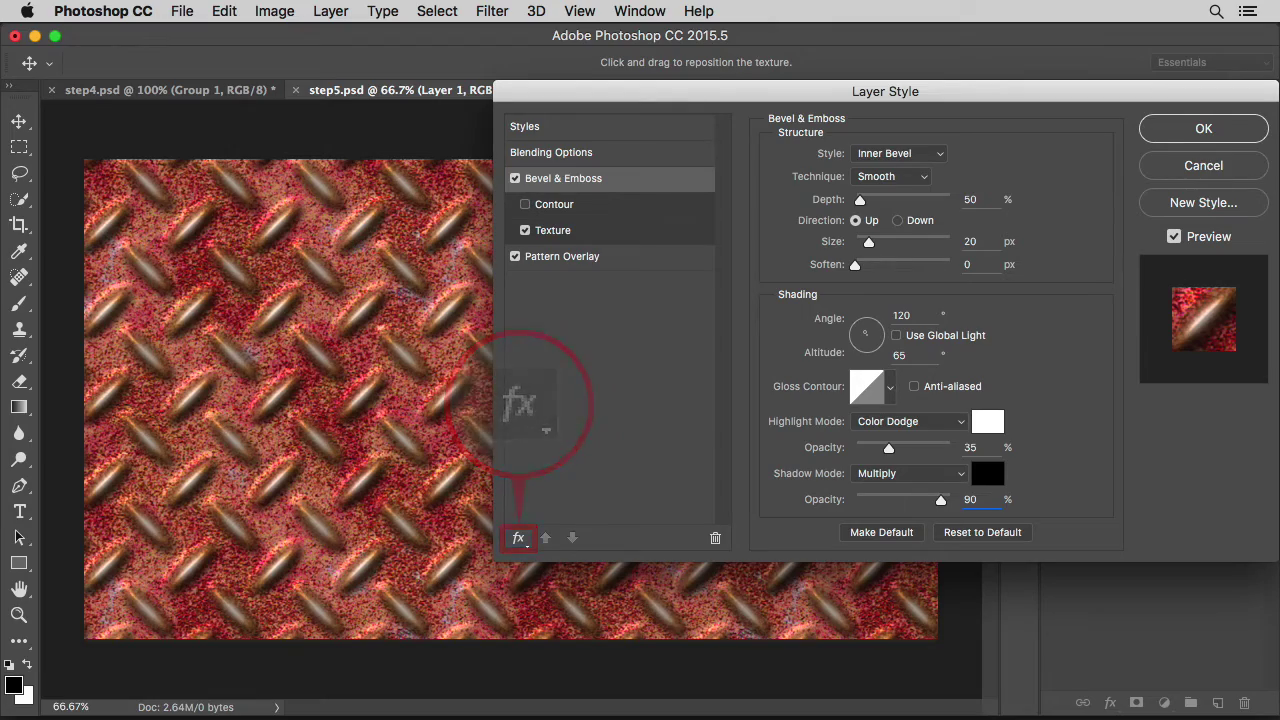
# - Add a Gradient Overlay and set its left stop to mid-grey HSB 0/0/65
pyautogui.click(518, 540)
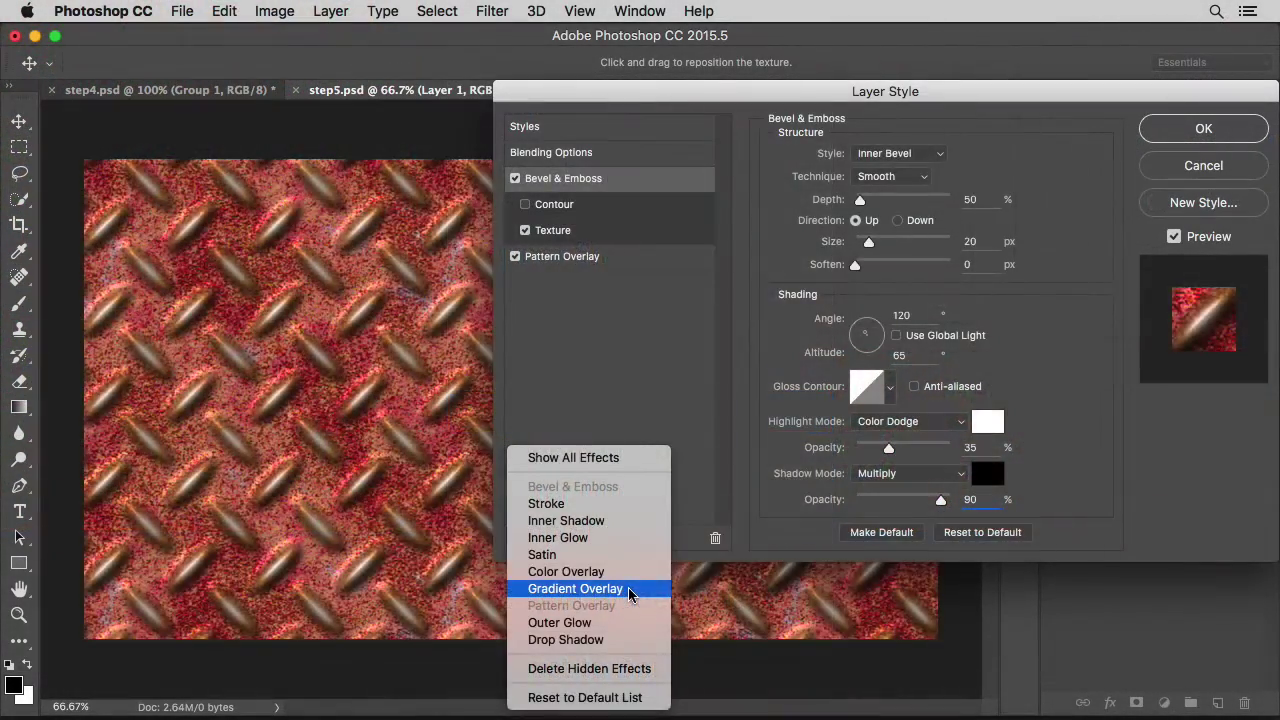
pyautogui.click(634, 606)
pyautogui.click(888, 202)
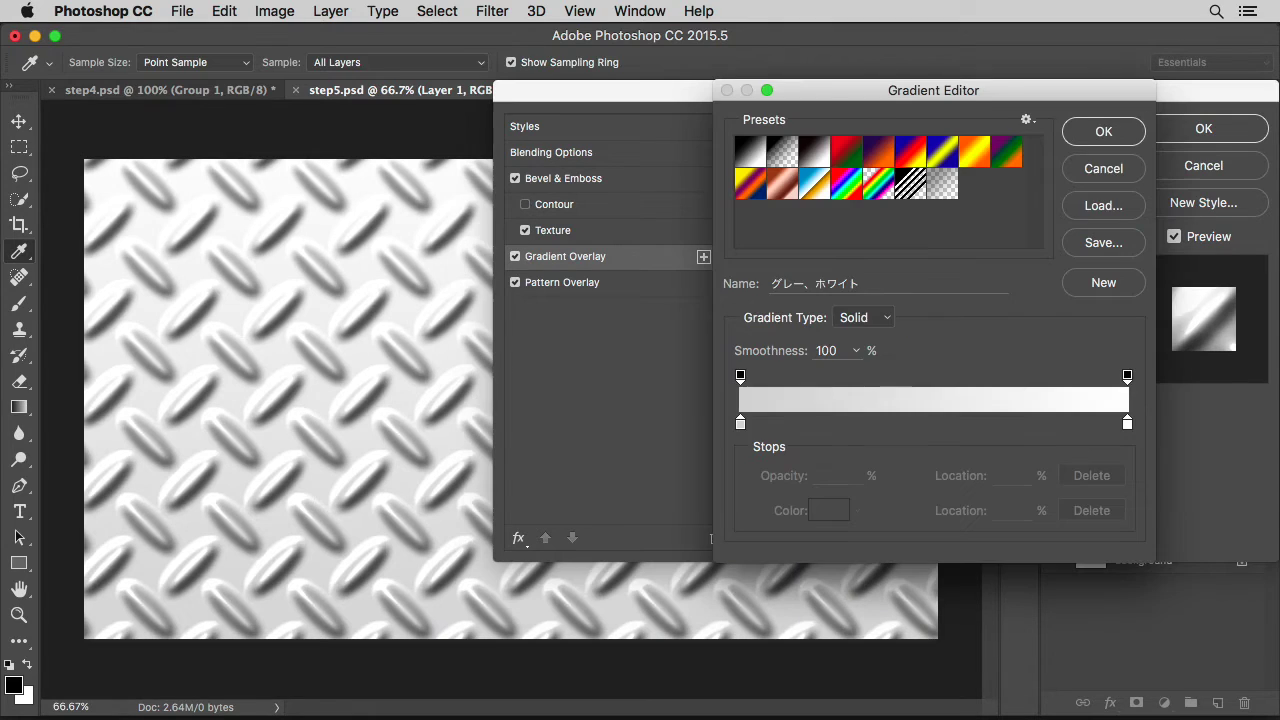
pyautogui.click(740, 424)
pyautogui.doubleClick(740, 424)
pyautogui.doubleClick(1090, 292)
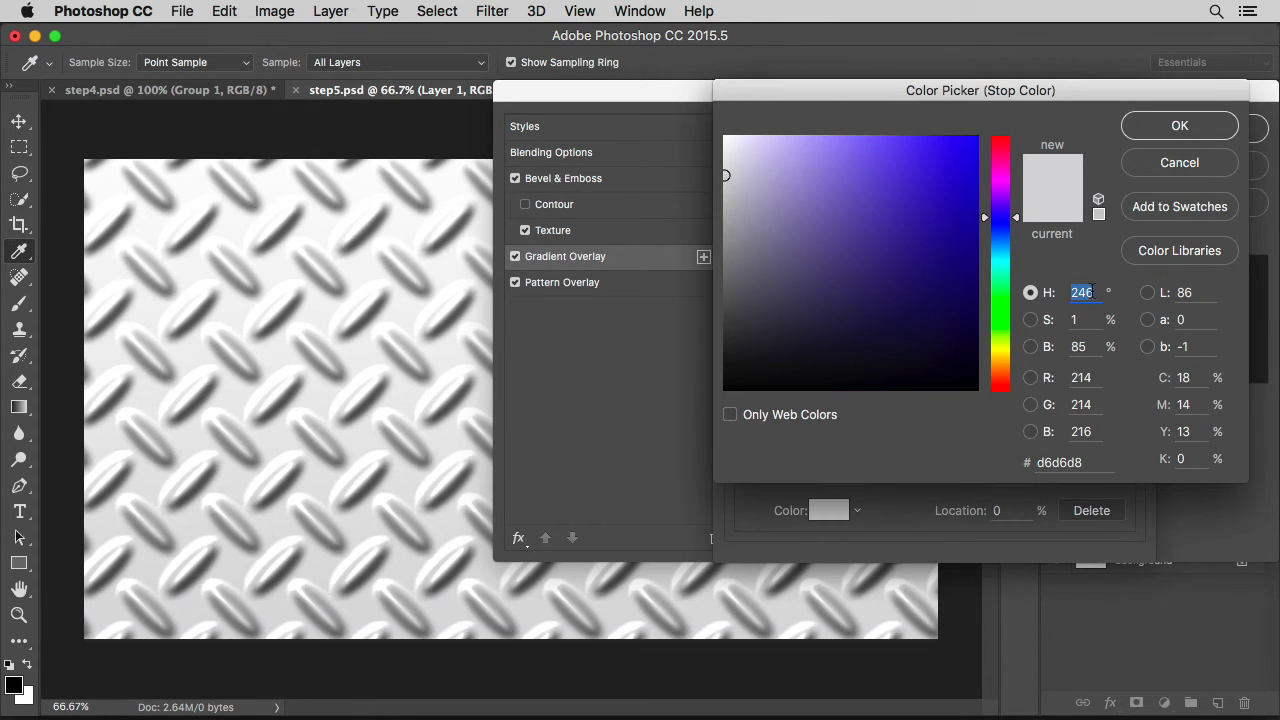
pyautogui.write('0')
pyautogui.doubleClick(1077, 319)
pyautogui.write('0')
pyautogui.doubleClick(1078, 346)
pyautogui.write('65')
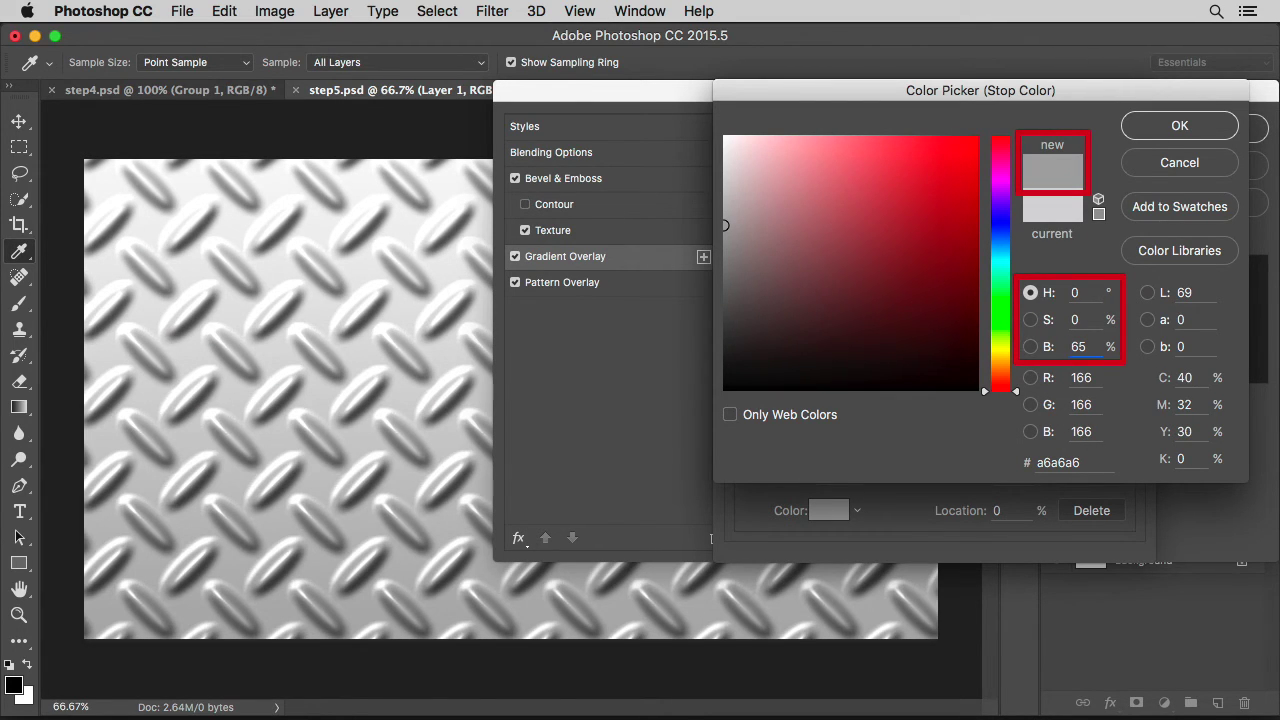
pyautogui.click(1192, 127)
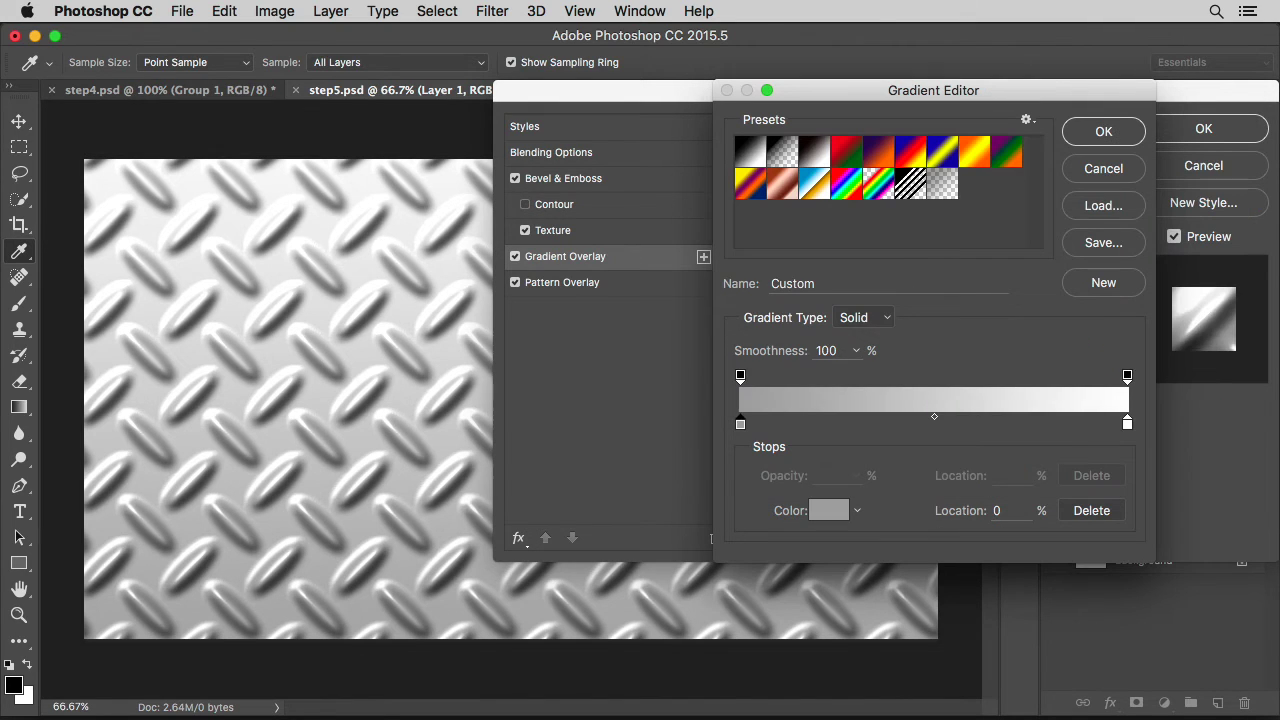
# - Set the right gradient stop to brightness 35 (595959) and accept the gradient
pyautogui.doubleClick(1127, 423)
pyautogui.doubleClick(1082, 346)
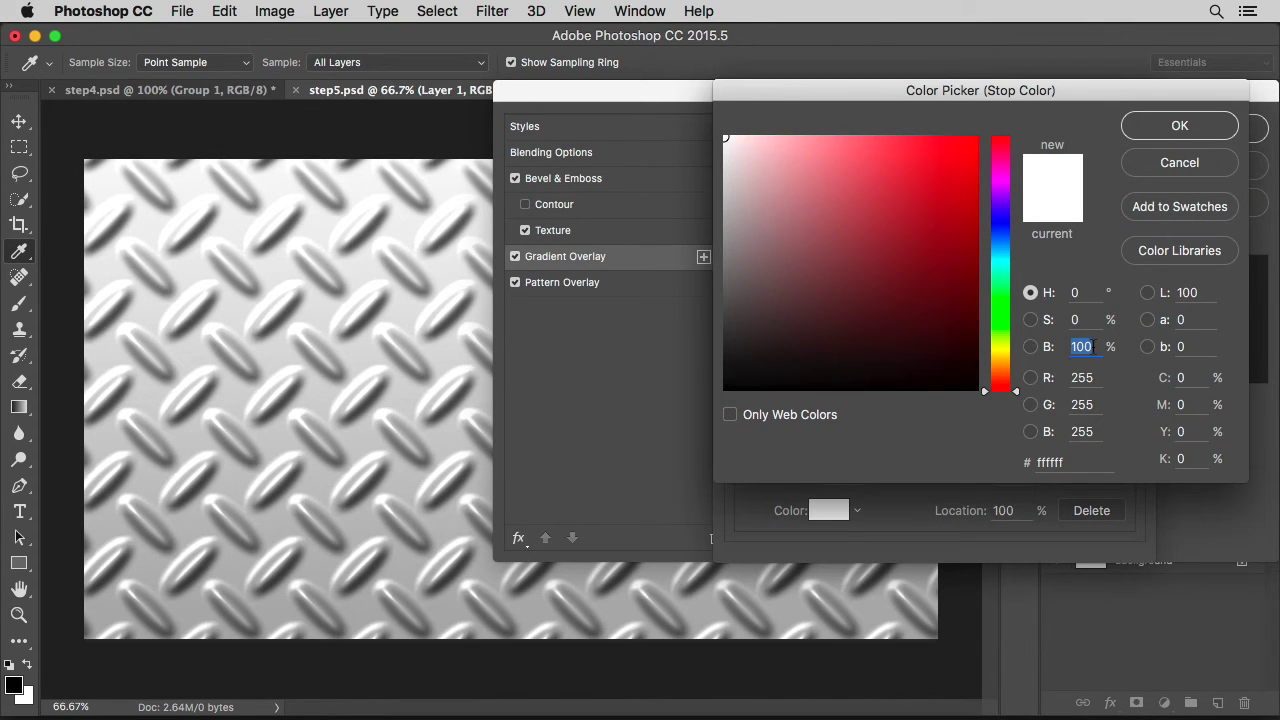
pyautogui.write('35')
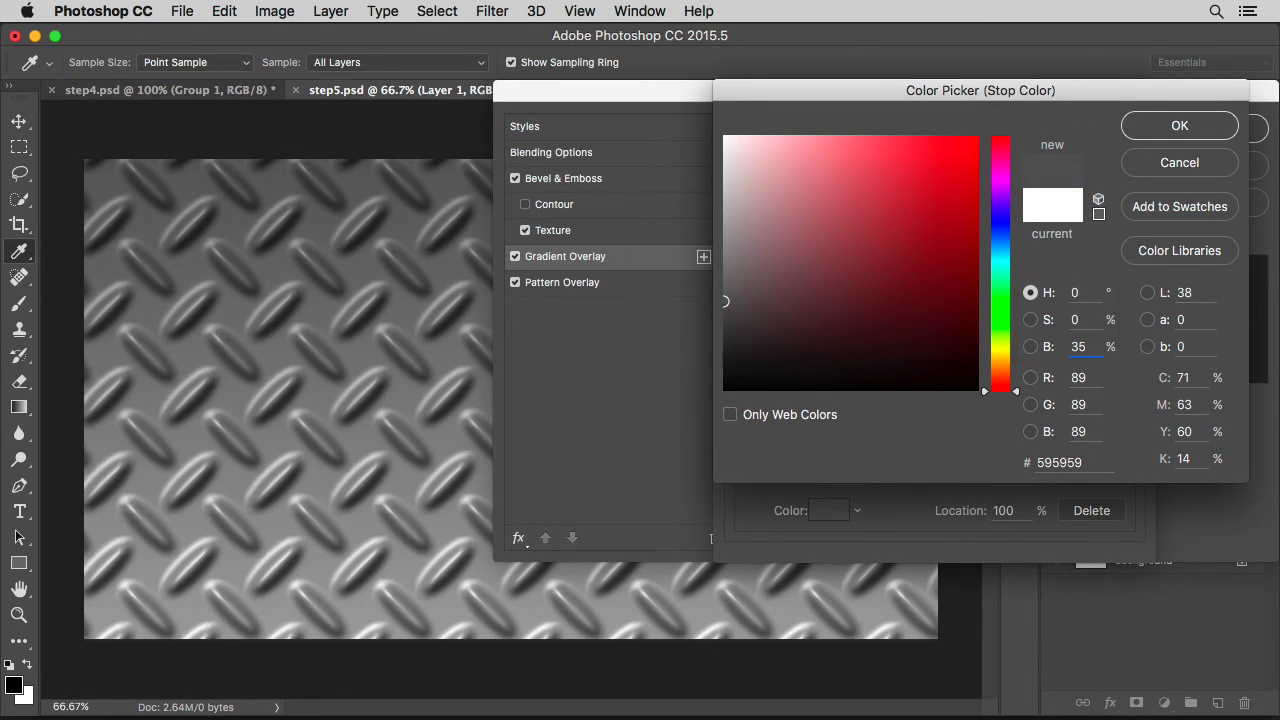
pyautogui.click(1196, 130)
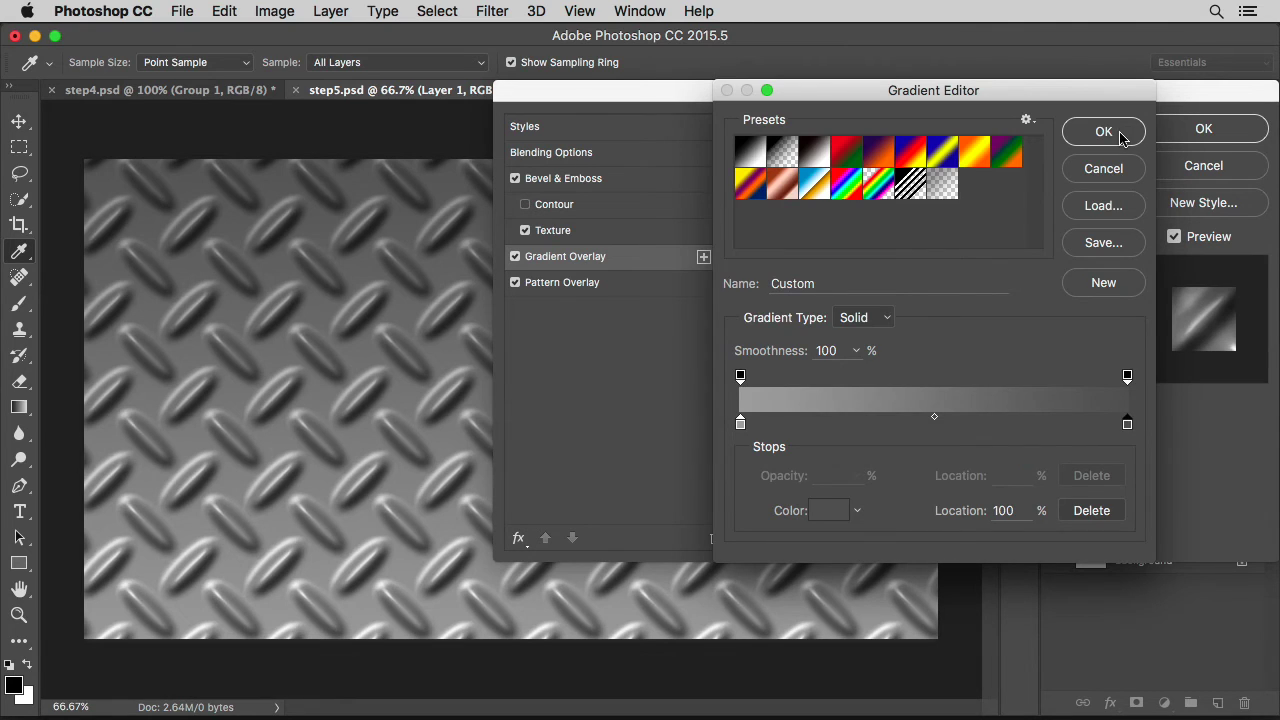
pyautogui.click(1112, 132)
pyautogui.click(948, 155)
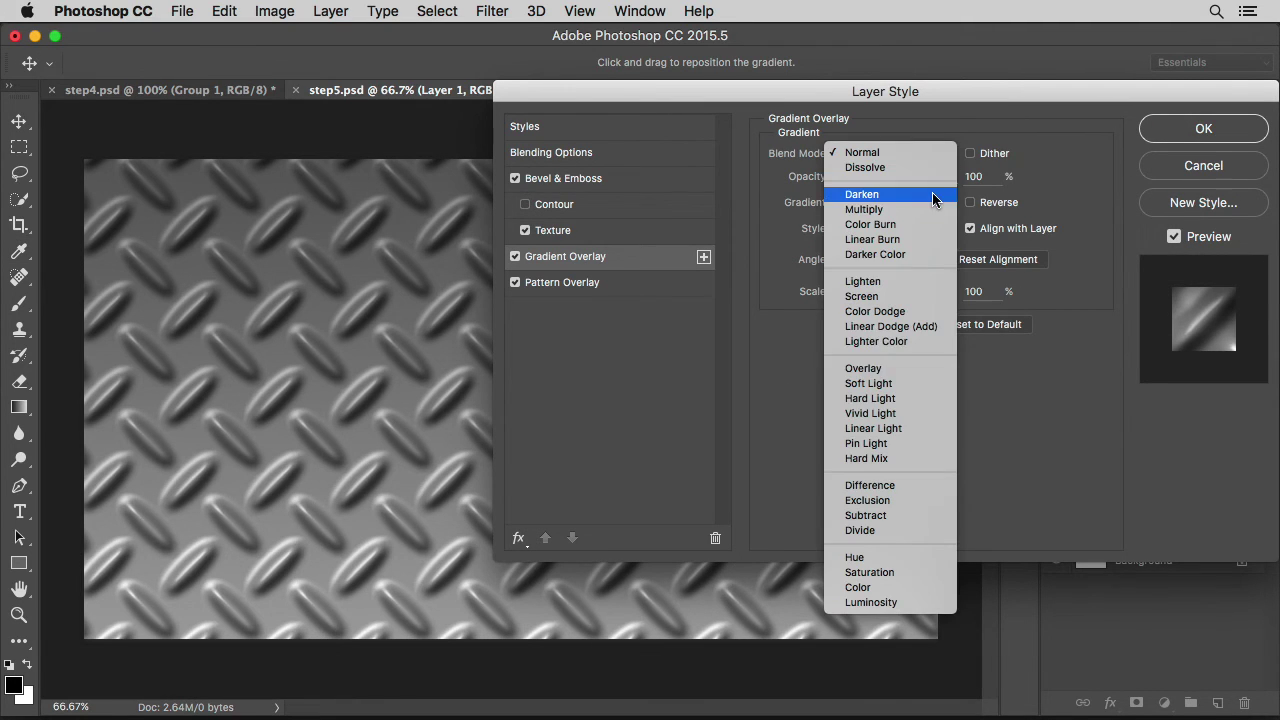
# - Set the Gradient Overlay to Overlay blend mode, Reflected style, and a 60° angle
pyautogui.click(912, 368)
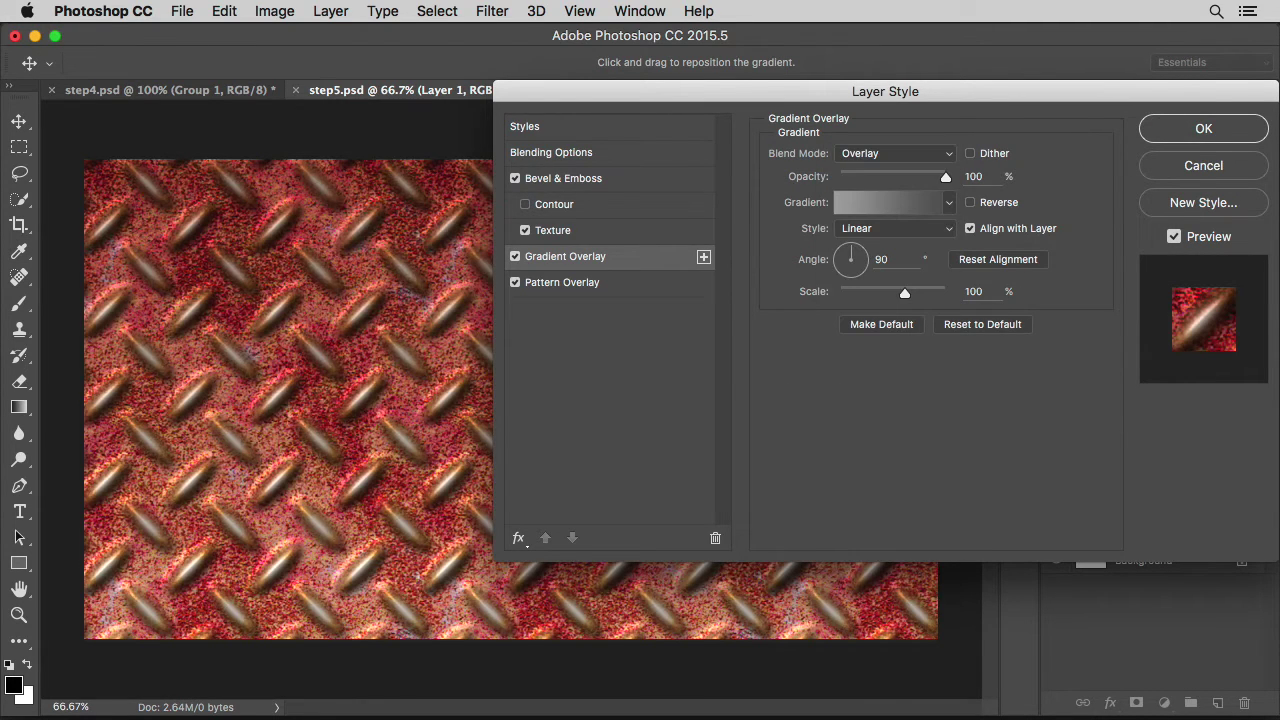
pyautogui.click(949, 231)
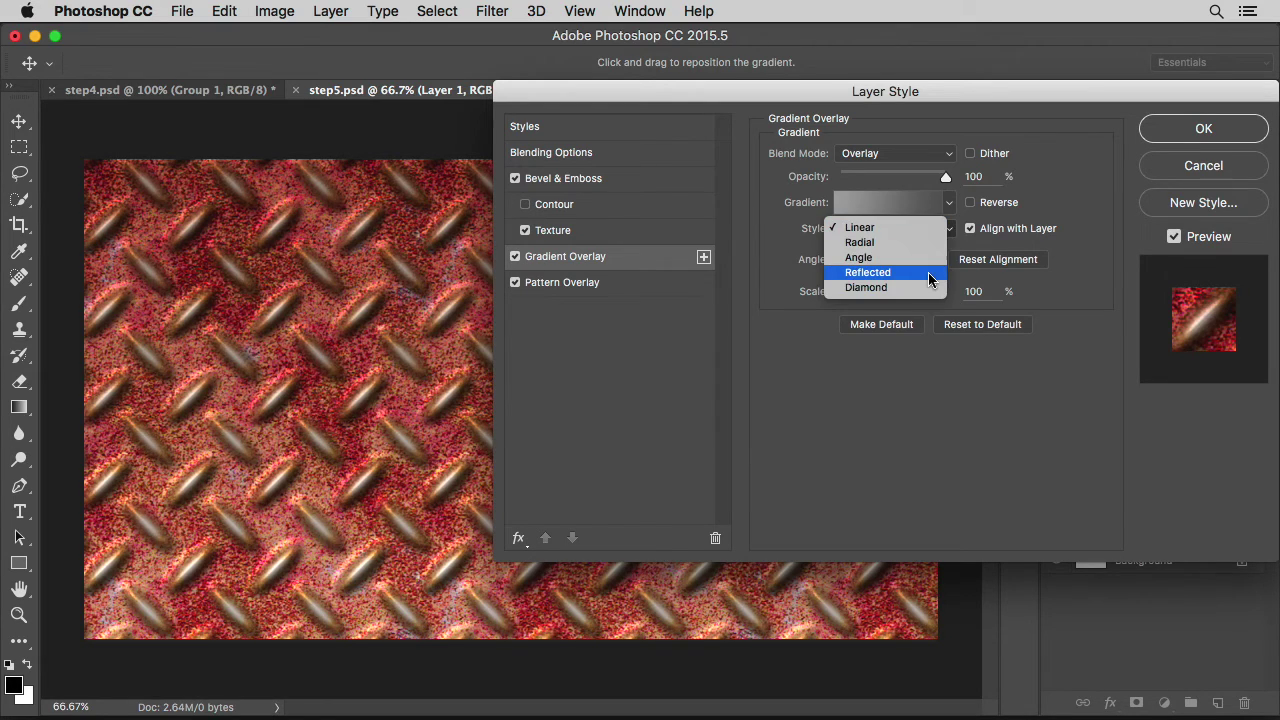
pyautogui.click(928, 272)
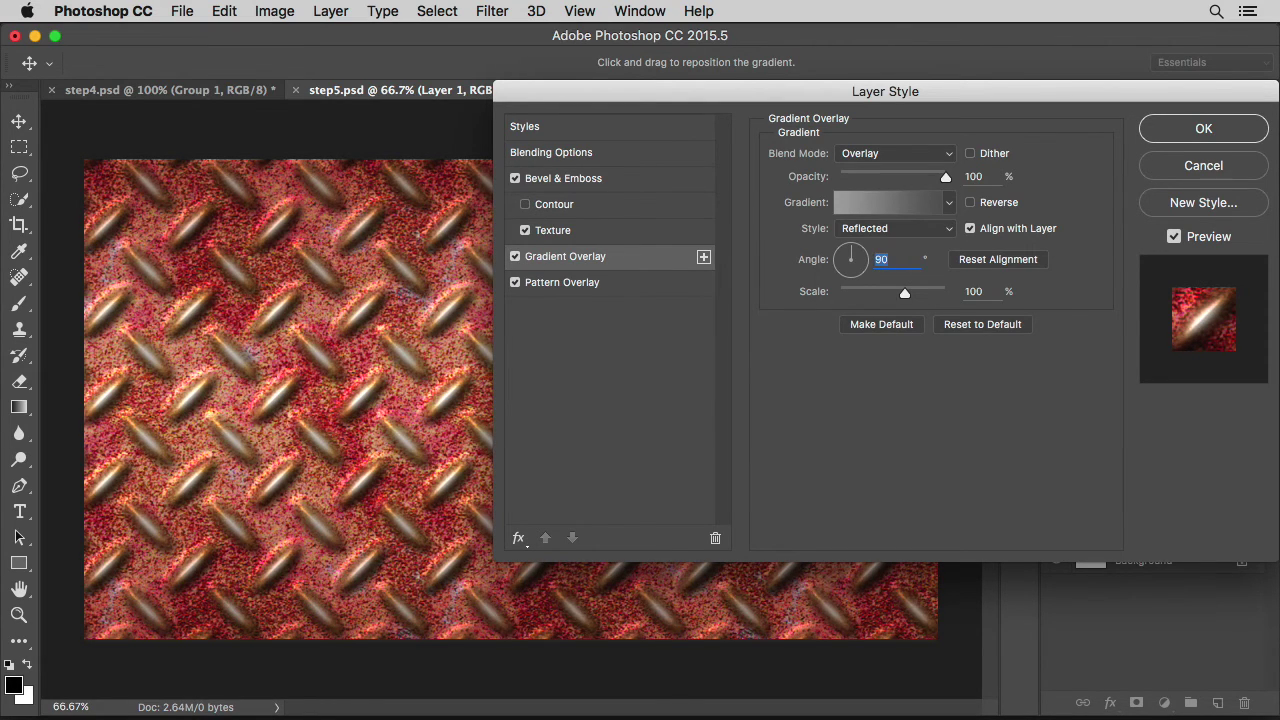
pyautogui.write('60')
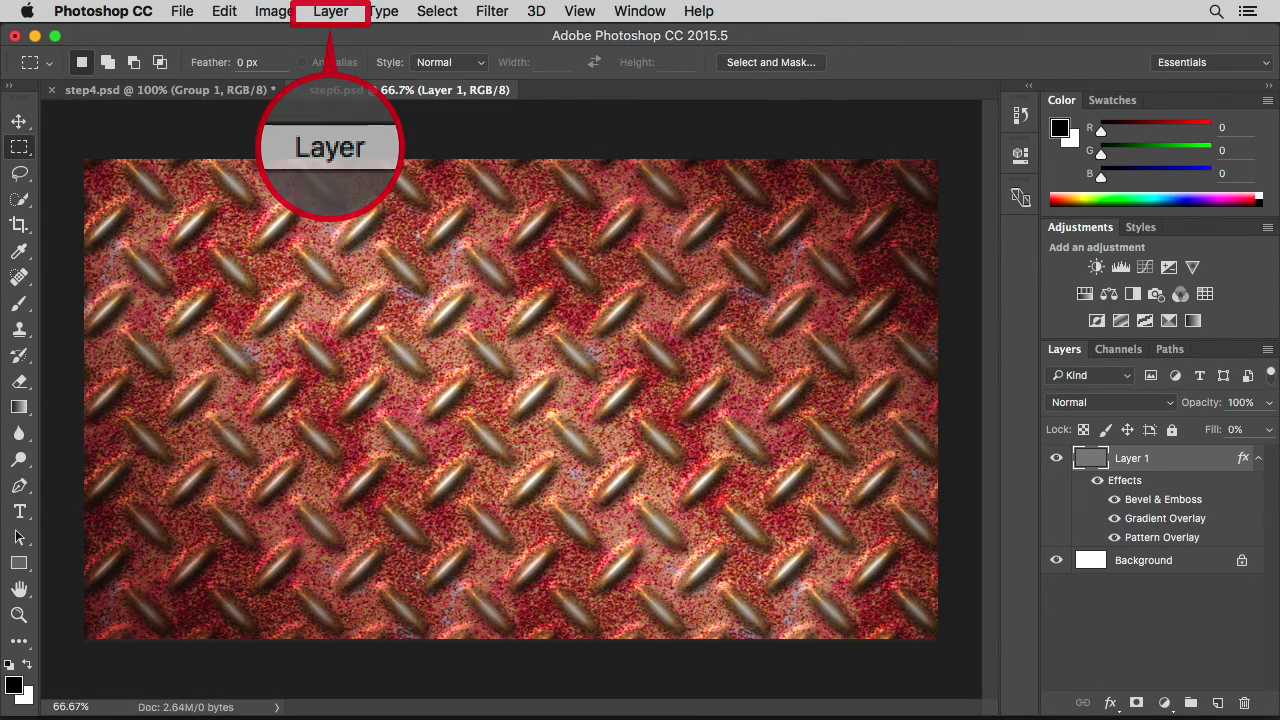
pyautogui.click(331, 12)
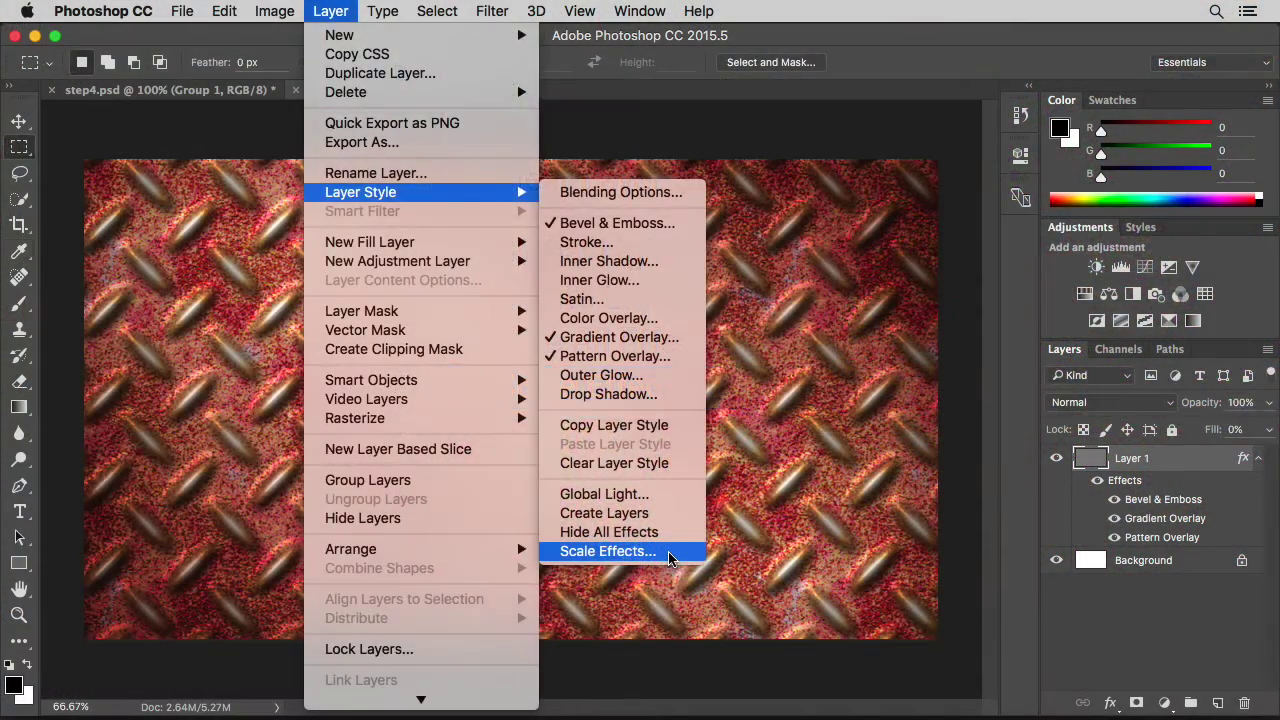
pyautogui.click(669, 558)
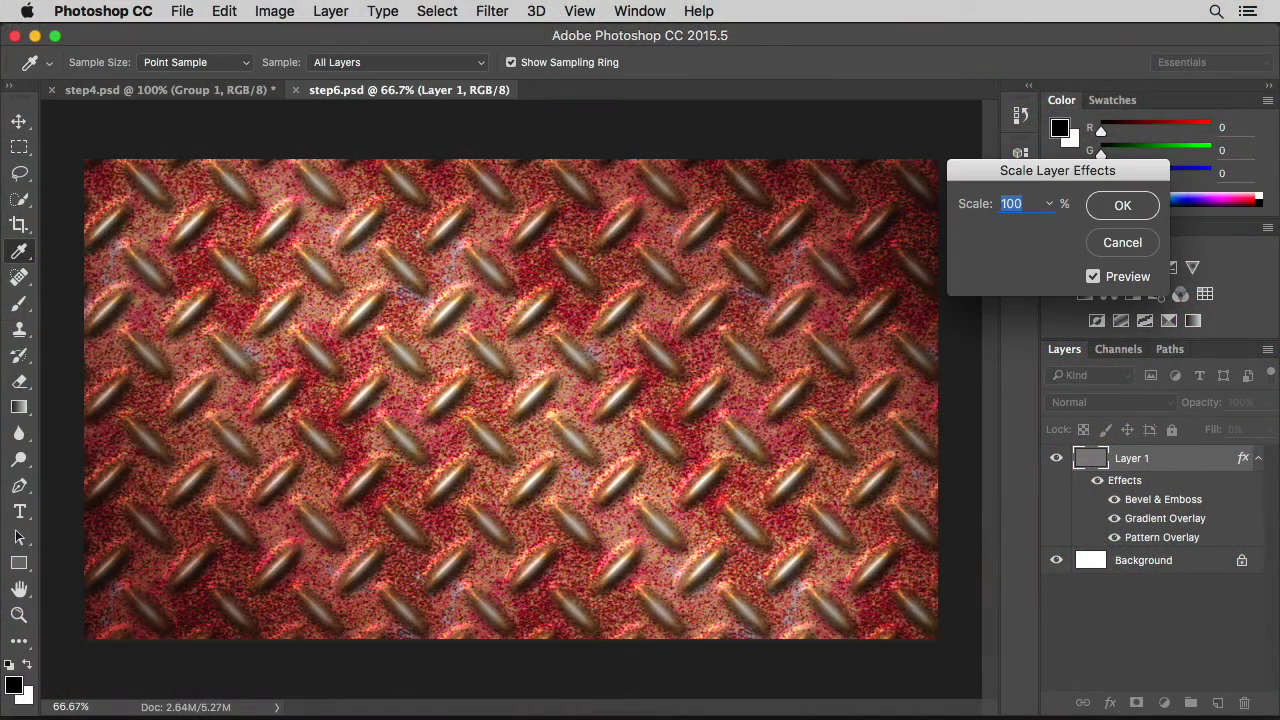
pyautogui.write('75')
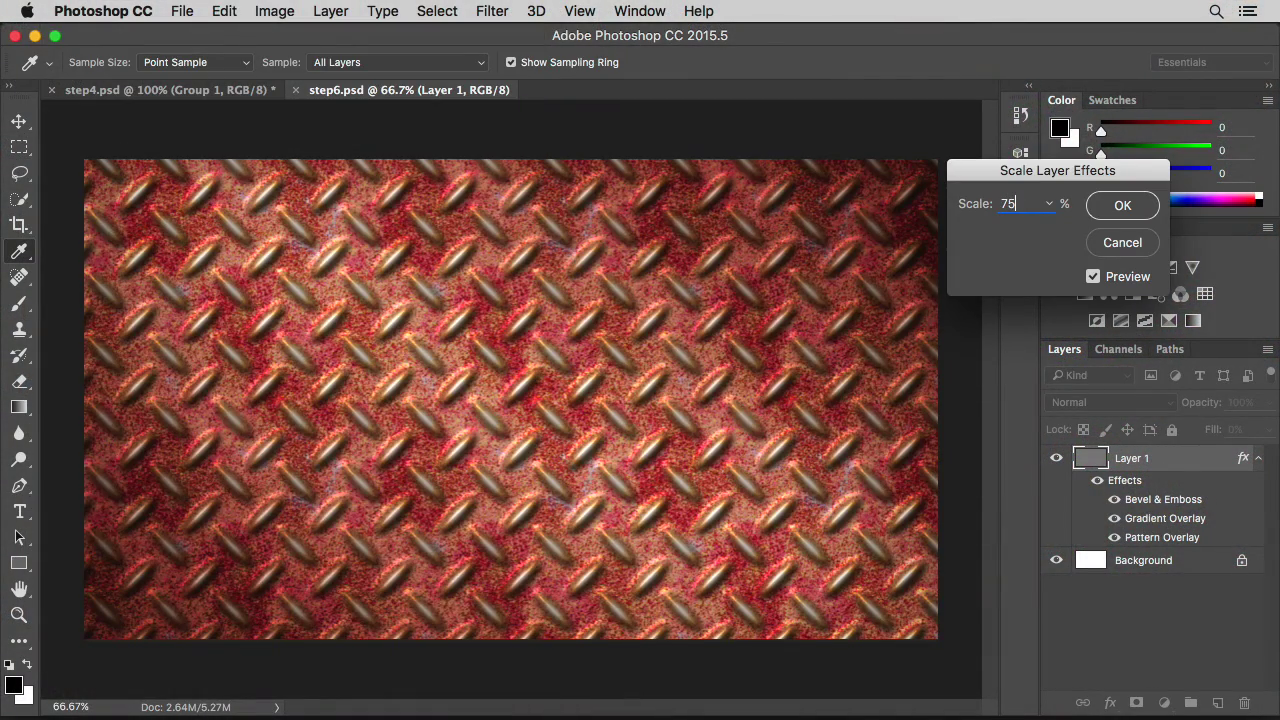
pyautogui.press('BackSpace')
pyautogui.press('BackSpace')
pyautogui.write('50')
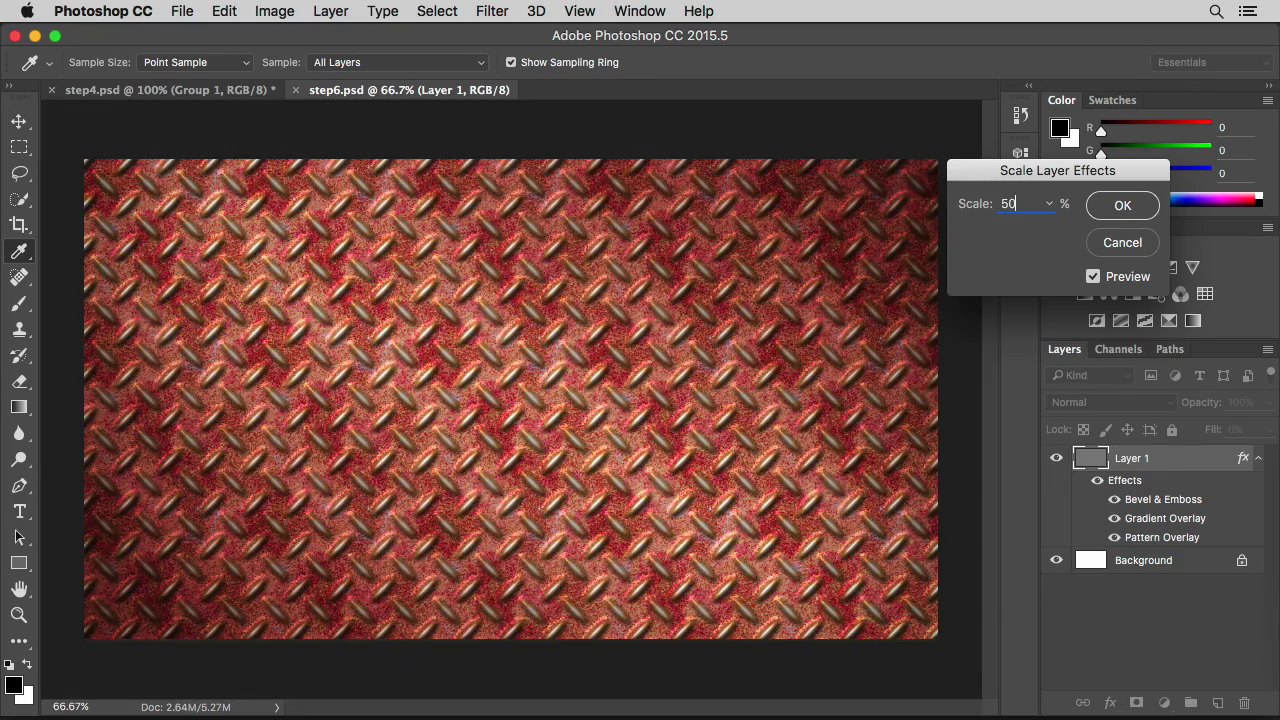
pyautogui.click(1122, 243)
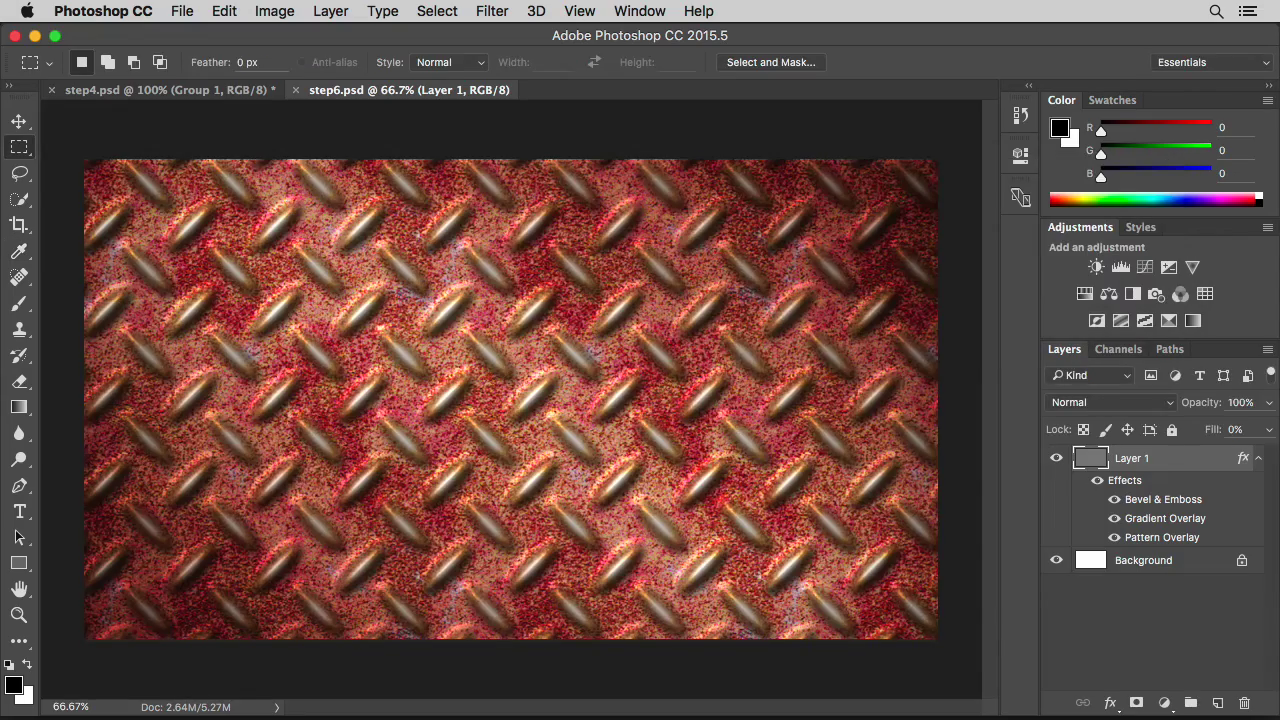